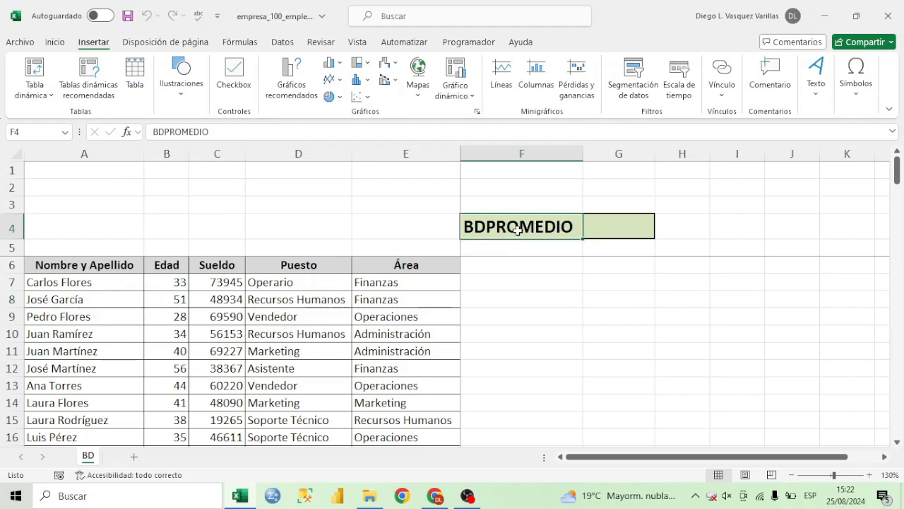
Examine the employee table's columns: Nombre y Apellido, Edad, Sueldo, Puesto and Área.
{"action": "left_click", "coordinate": [297, 282]}
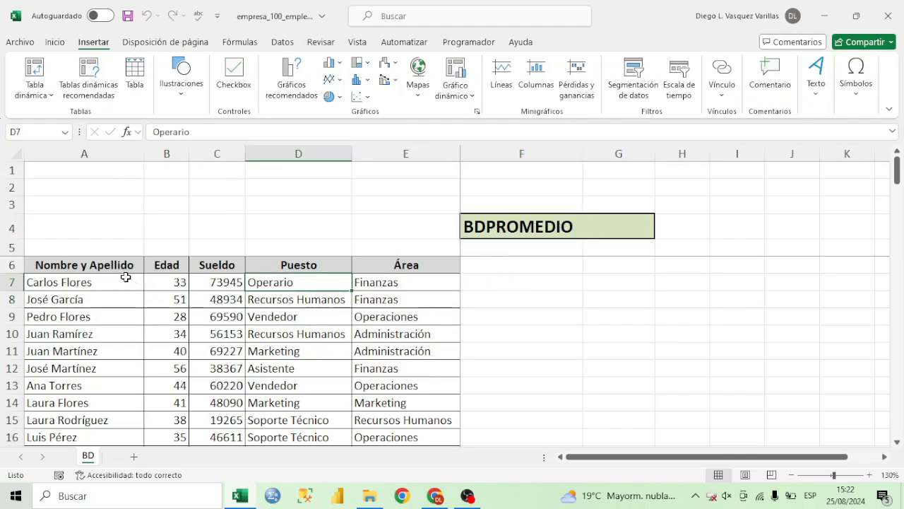
{"action": "left_click_drag", "start_coordinate": [113, 266], "coordinate": [424, 318]}
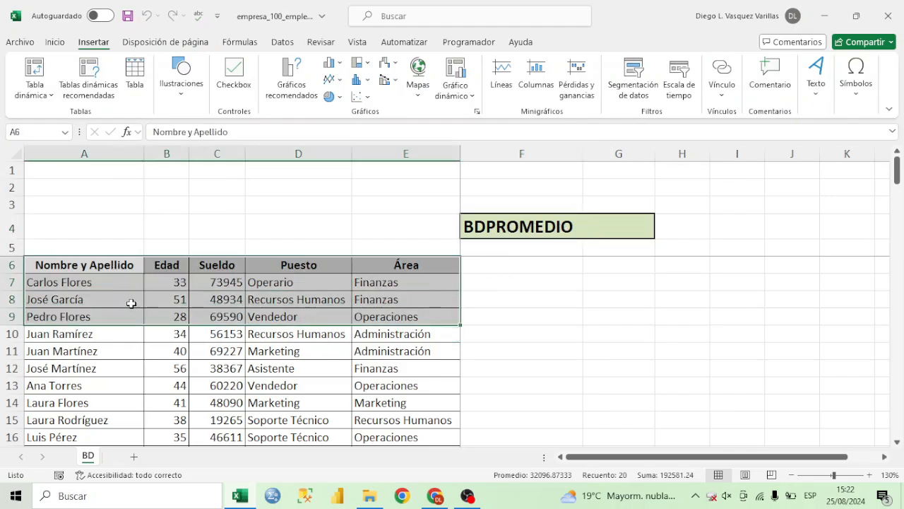
{"action": "left_click", "coordinate": [127, 282]}
{"action": "left_click_drag", "start_coordinate": [126, 265], "coordinate": [435, 332]}
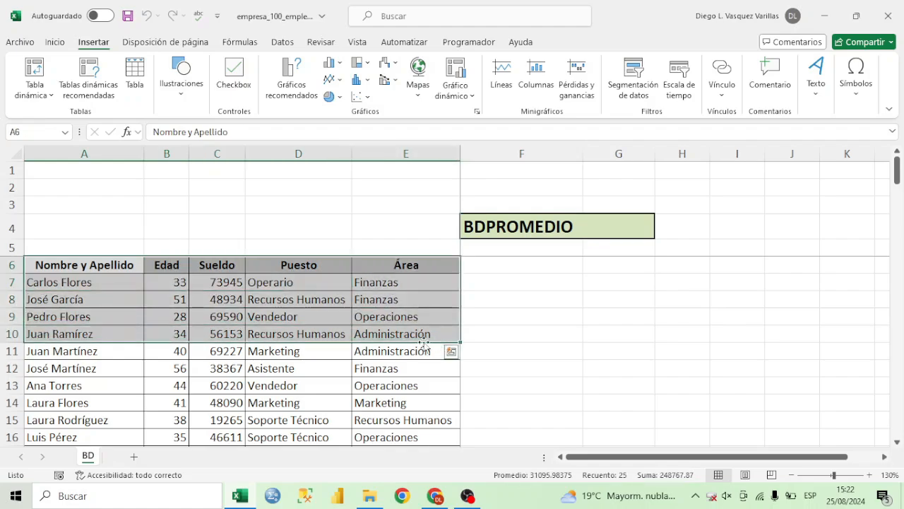
{"action": "left_click", "coordinate": [305, 290]}
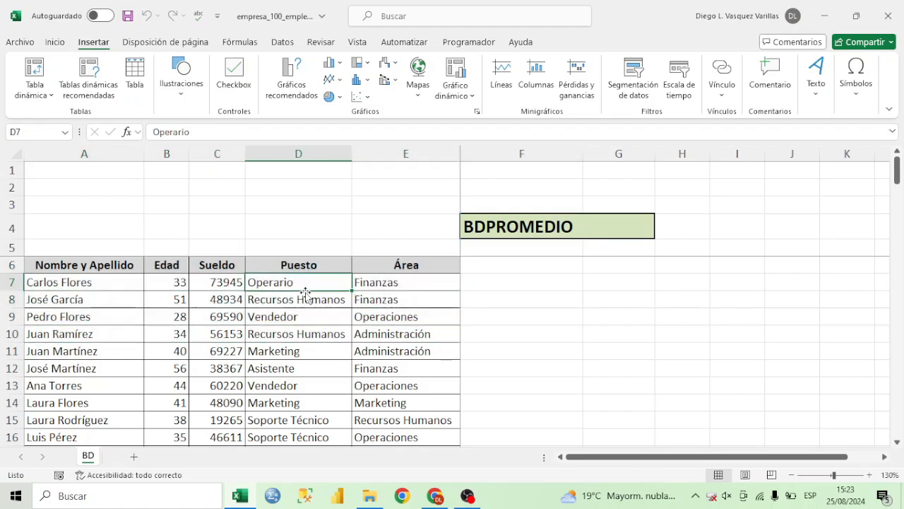
{"action": "left_click_drag", "start_coordinate": [115, 265], "coordinate": [400, 329]}
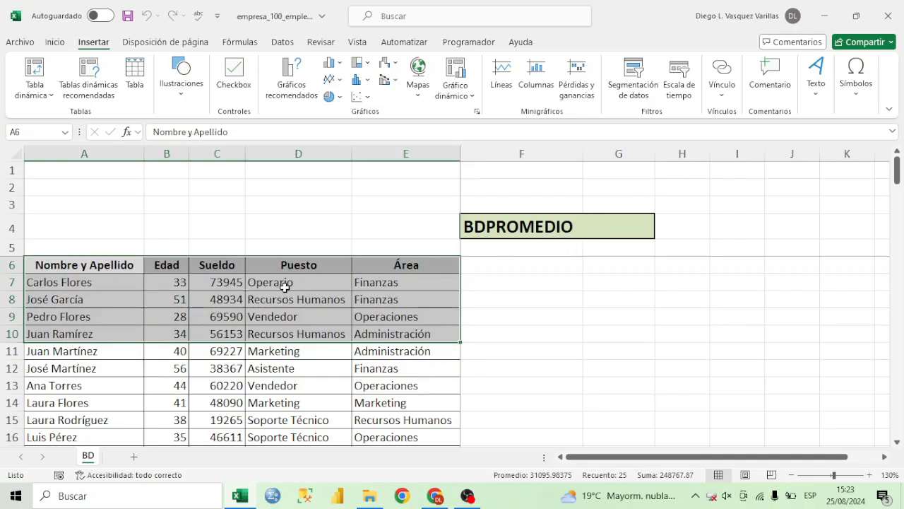
{"action": "left_click_drag", "start_coordinate": [233, 266], "coordinate": [238, 354]}
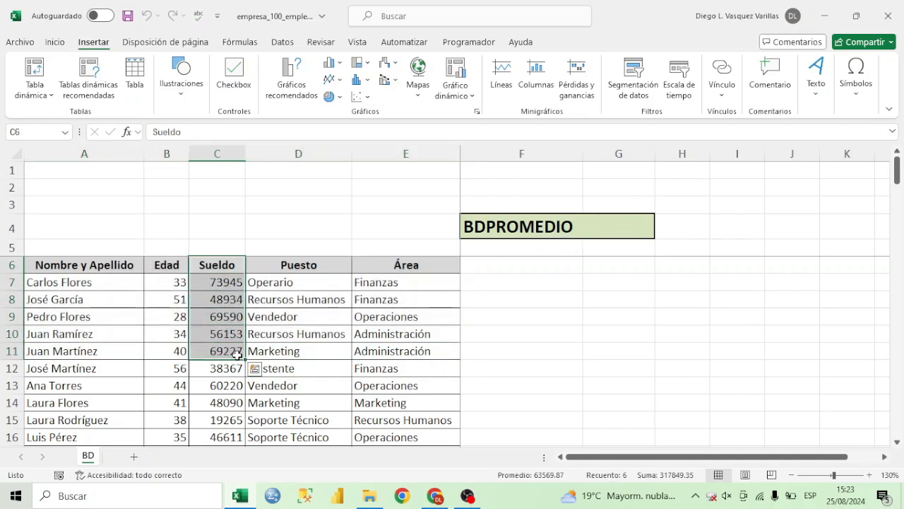
{"action": "left_click", "coordinate": [233, 267]}
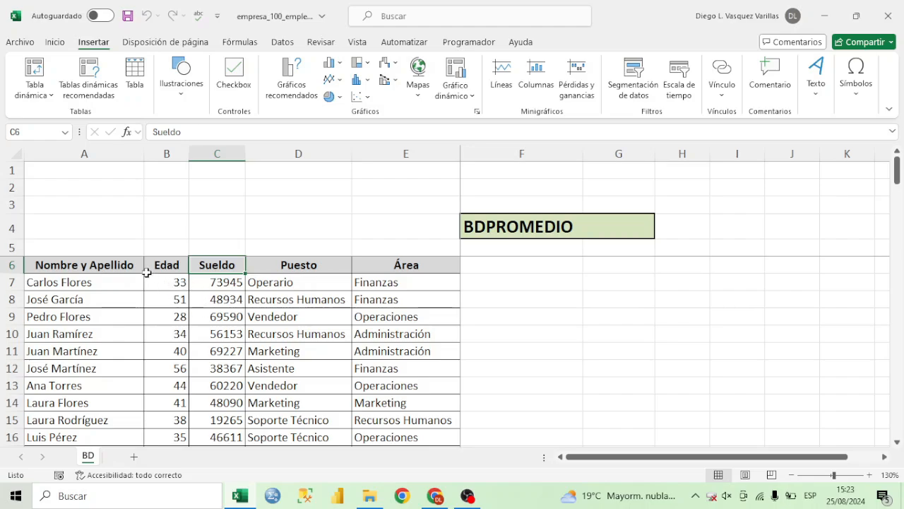
{"action": "left_click_drag", "start_coordinate": [132, 265], "coordinate": [126, 347]}
{"action": "left_click_drag", "start_coordinate": [181, 267], "coordinate": [177, 354]}
{"action": "left_click_drag", "start_coordinate": [217, 266], "coordinate": [216, 369]}
{"action": "left_click_drag", "start_coordinate": [327, 267], "coordinate": [314, 406]}
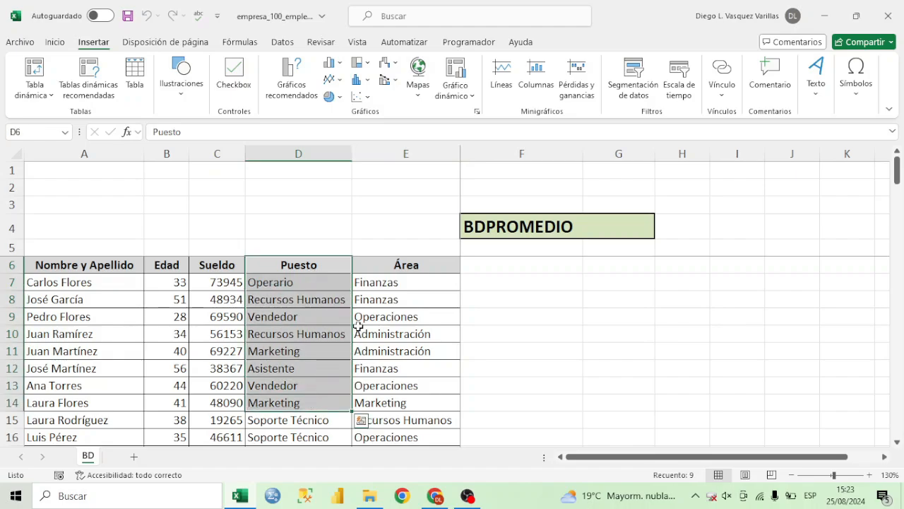
{"action": "left_click_drag", "start_coordinate": [418, 264], "coordinate": [424, 329]}
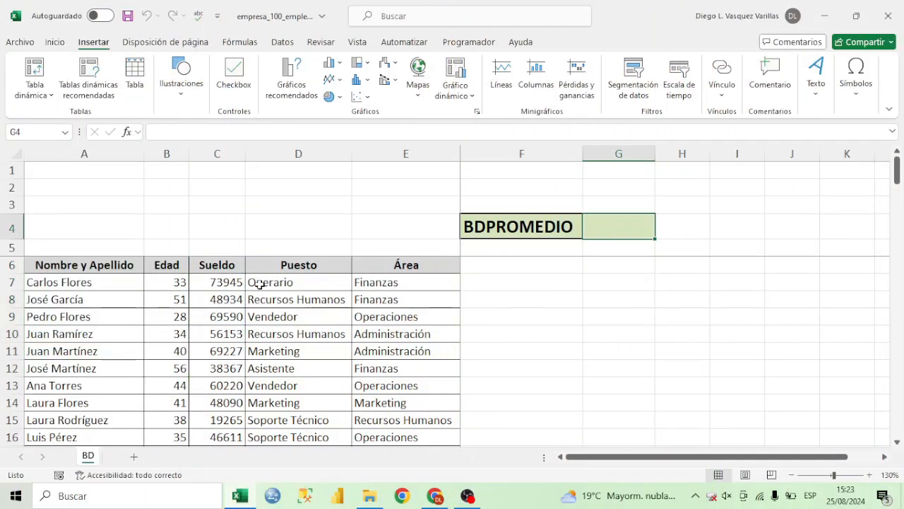
{"action": "left_click_drag", "start_coordinate": [234, 264], "coordinate": [232, 376]}
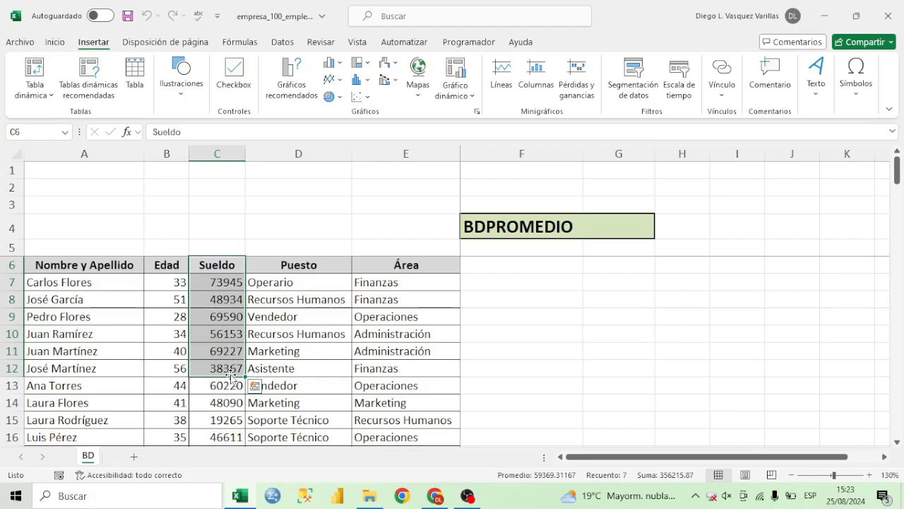
{"action": "left_click", "coordinate": [399, 319]}
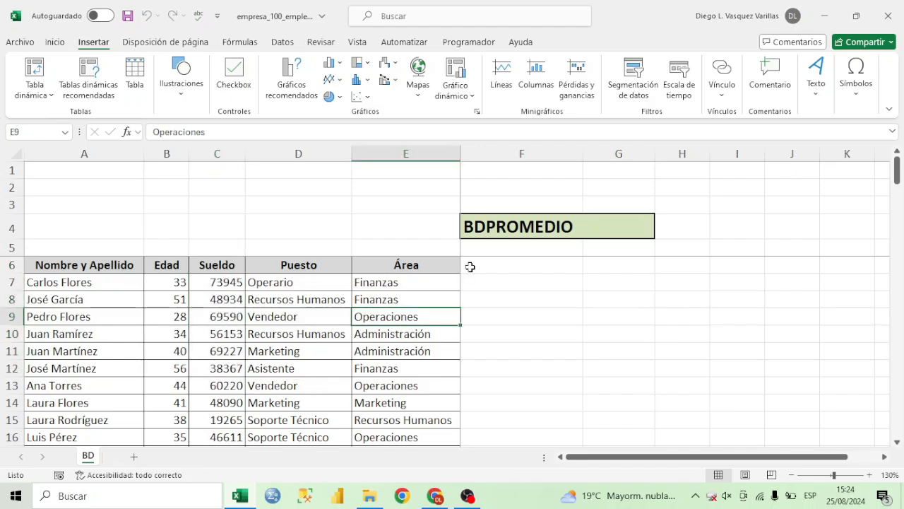
{"action": "left_click", "coordinate": [592, 230]}
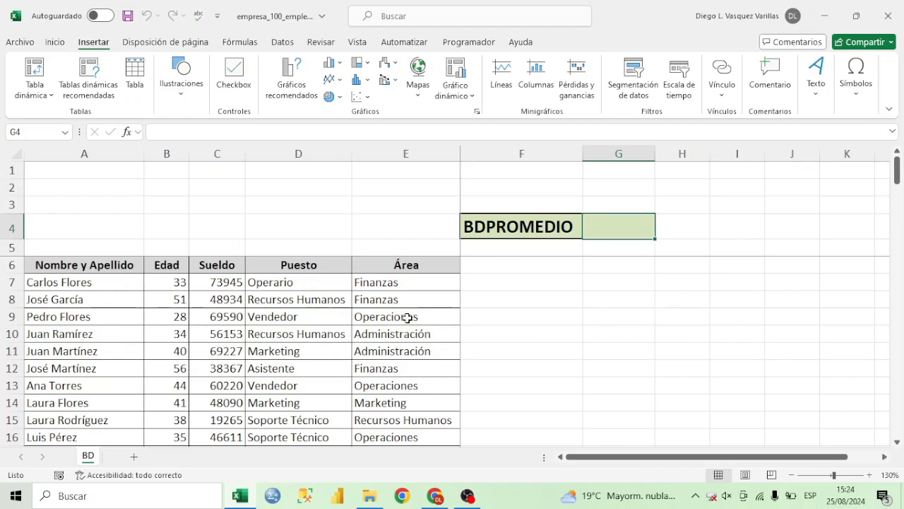
{"action": "type", "text": "=BD"}
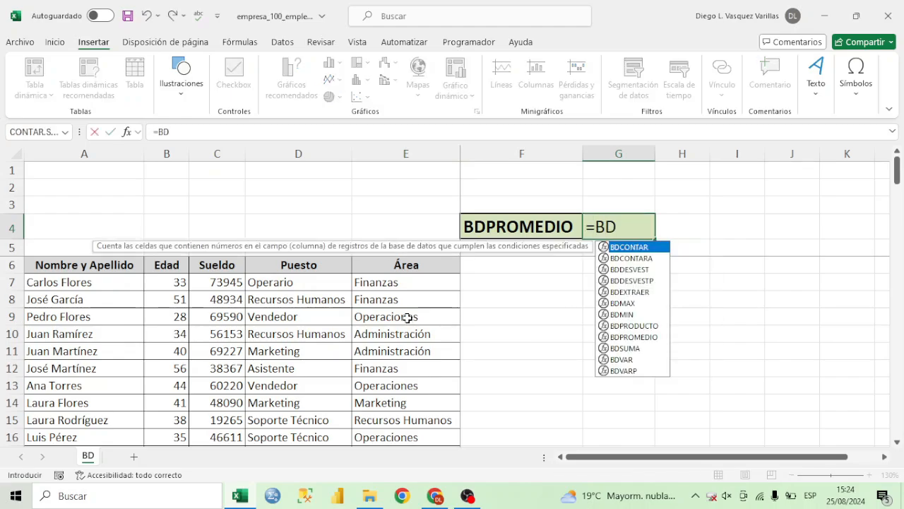
{"action": "type", "text": "P"}
{"action": "double_click", "coordinate": [662, 257]}
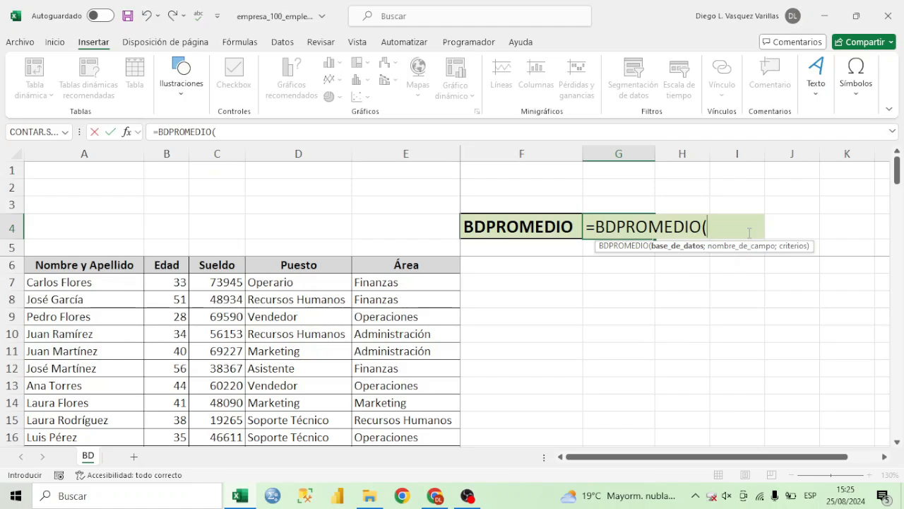
{"action": "key", "text": "Escape"}
Copy the table's Área column header into cell C1 as the criteria heading.
{"action": "left_click", "coordinate": [184, 187]}
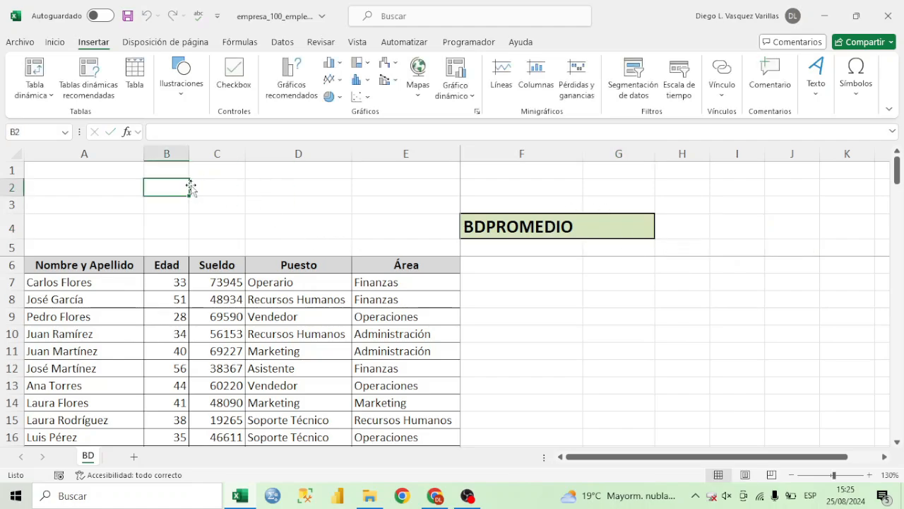
{"action": "left_click", "coordinate": [204, 186]}
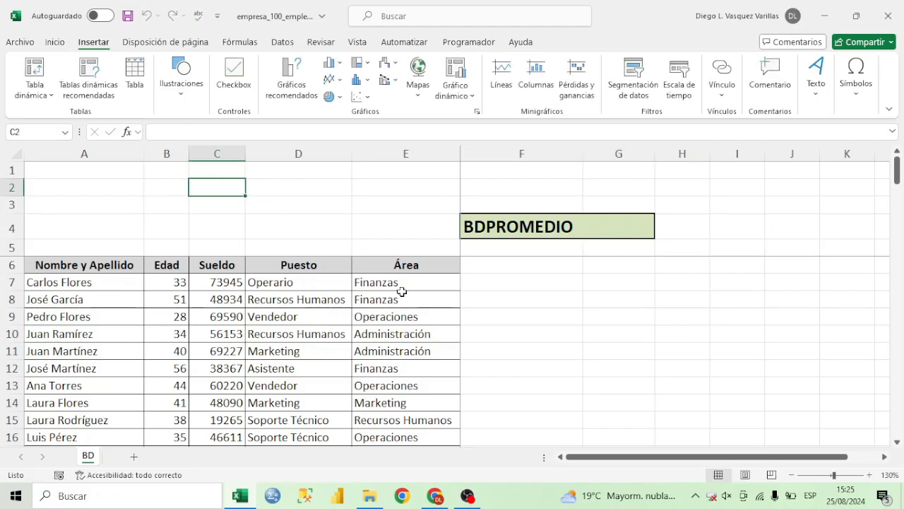
{"action": "left_click", "coordinate": [420, 264]}
{"action": "key", "text": "ctrl+c"}
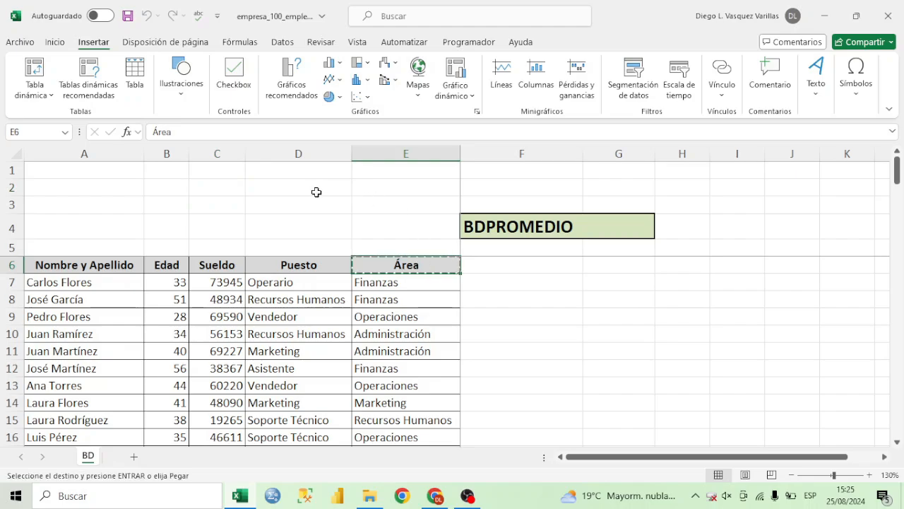
{"action": "left_click", "coordinate": [226, 181]}
{"action": "left_click", "coordinate": [220, 170]}
{"action": "key", "text": "ctrl+v"}
Apply borders to the criteria range C1:C2.
{"action": "left_click_drag", "start_coordinate": [226, 173], "coordinate": [225, 186]}
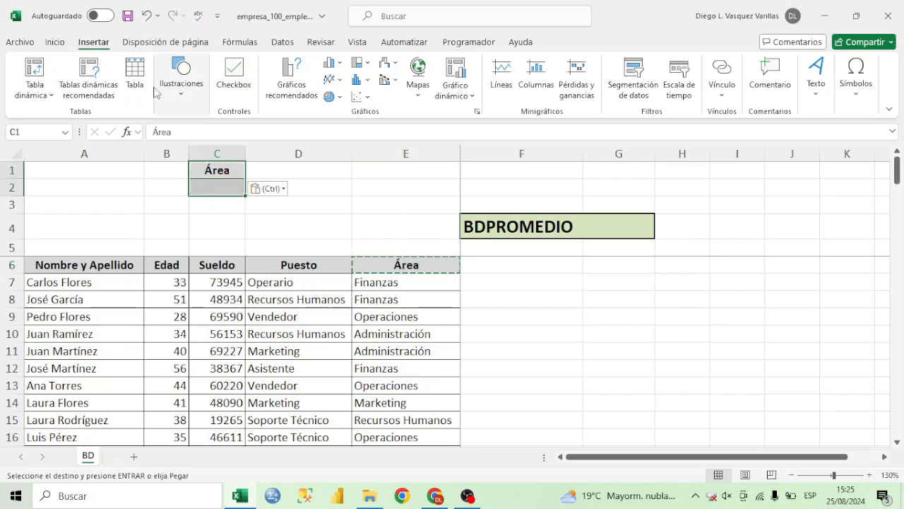
{"action": "left_click", "coordinate": [60, 44]}
{"action": "left_click", "coordinate": [152, 90]}
{"action": "left_click", "coordinate": [226, 186]}
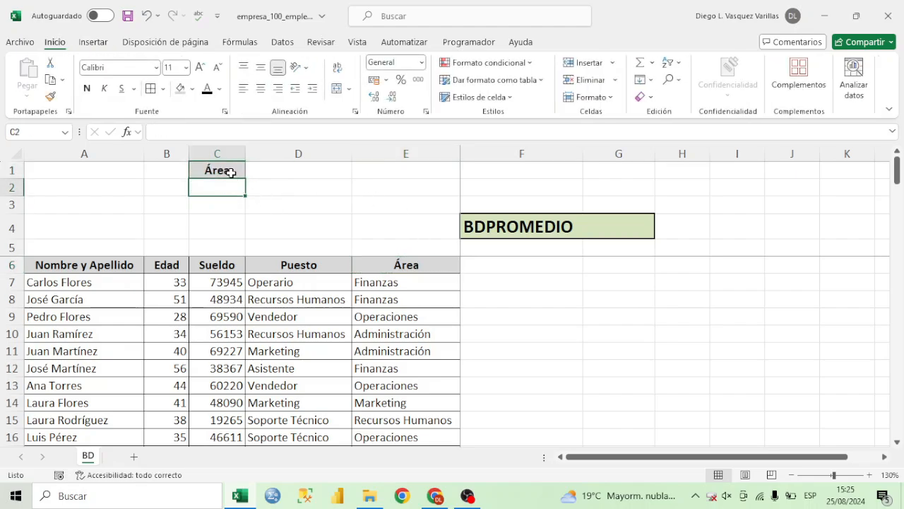
Examine the criteria range C1:C2 and compare its heading with the table's column headers.
{"action": "left_click", "coordinate": [232, 172]}
{"action": "left_click", "coordinate": [238, 204]}
{"action": "left_click", "coordinate": [251, 201]}
{"action": "left_click_drag", "start_coordinate": [221, 172], "coordinate": [224, 183]}
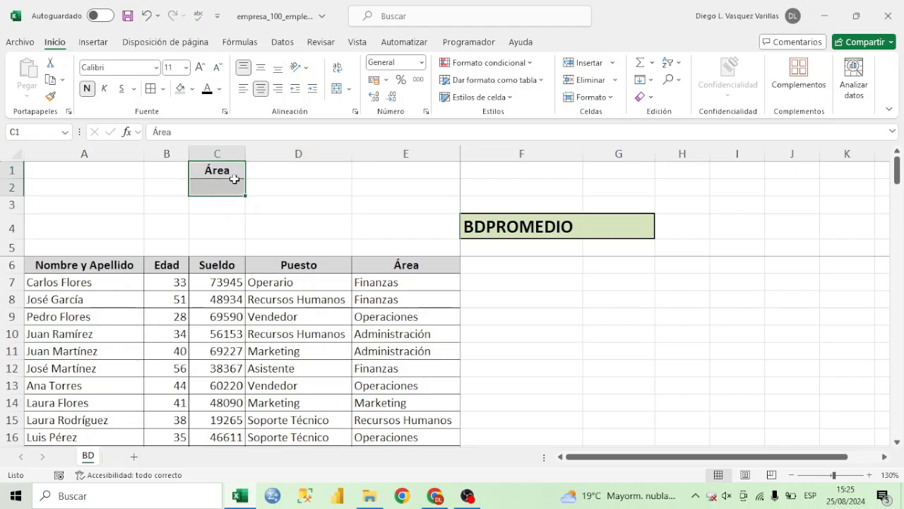
{"action": "left_click_drag", "start_coordinate": [231, 173], "coordinate": [231, 181]}
{"action": "left_click", "coordinate": [230, 183]}
{"action": "left_click", "coordinate": [228, 171]}
{"action": "left_click", "coordinate": [229, 174]}
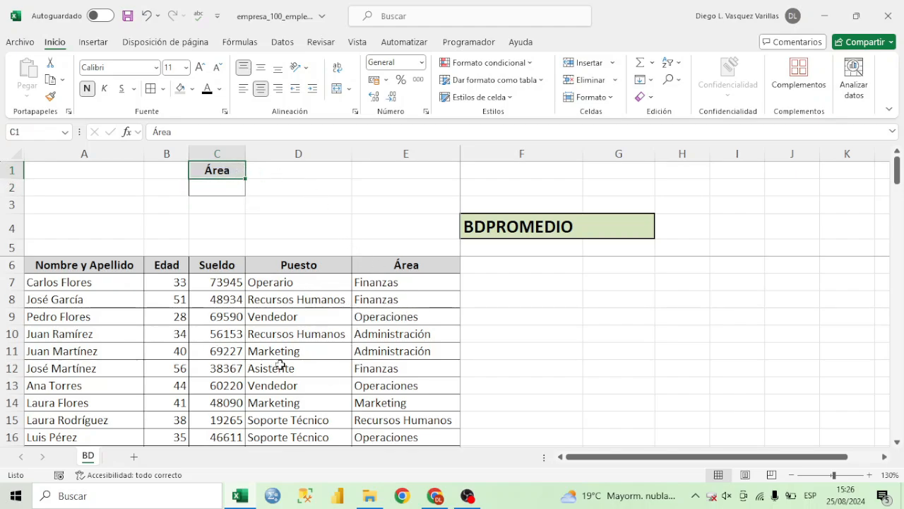
{"action": "left_click", "coordinate": [288, 267]}
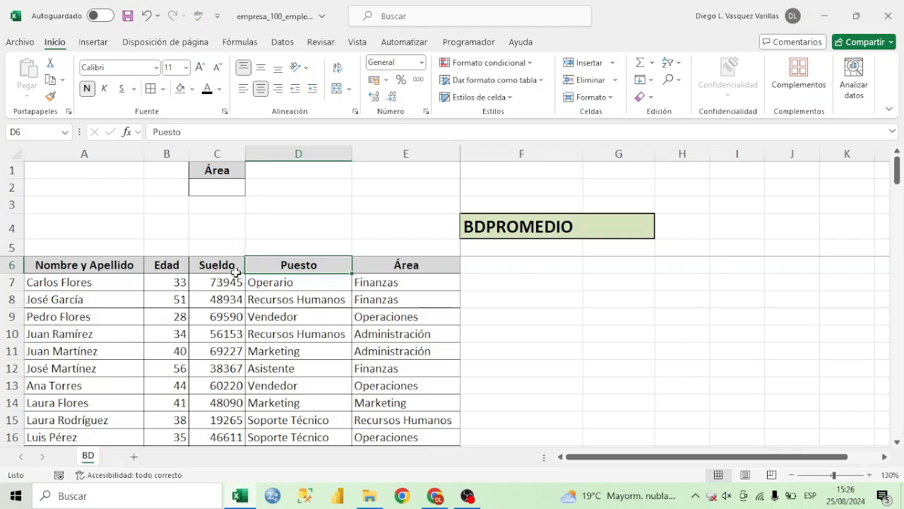
{"action": "left_click_drag", "start_coordinate": [232, 267], "coordinate": [239, 354]}
{"action": "left_click", "coordinate": [409, 268]}
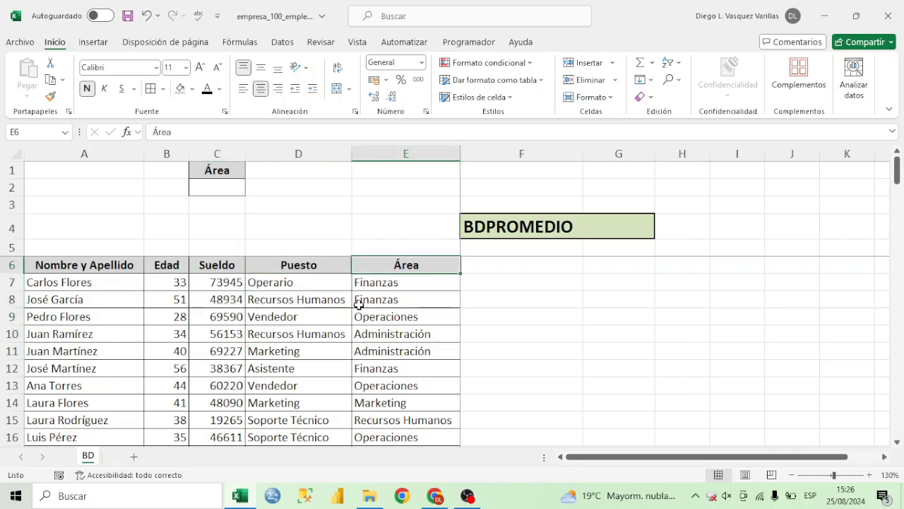
{"action": "left_click", "coordinate": [163, 268]}
{"action": "left_click", "coordinate": [208, 171]}
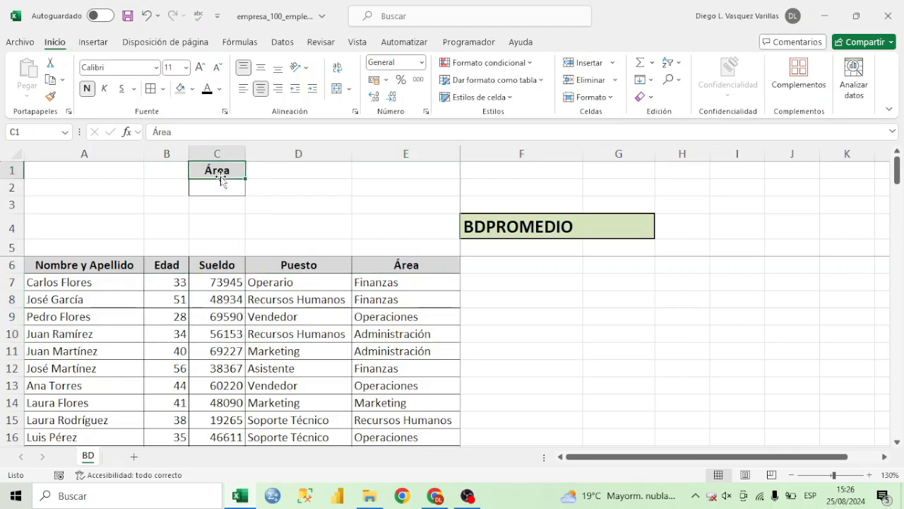
Try the Edad column header as the criteria heading in cell C1 and undo the paste.
{"action": "left_click", "coordinate": [181, 262]}
{"action": "key", "text": "ctrl+c"}
{"action": "left_click", "coordinate": [231, 171]}
{"action": "key", "text": "ctrl+v"}
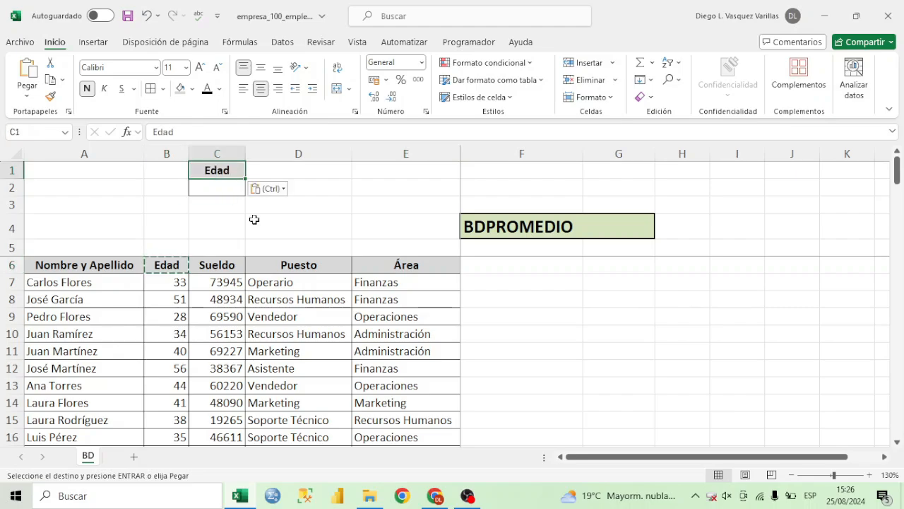
{"action": "key", "text": "ctrl+z"}
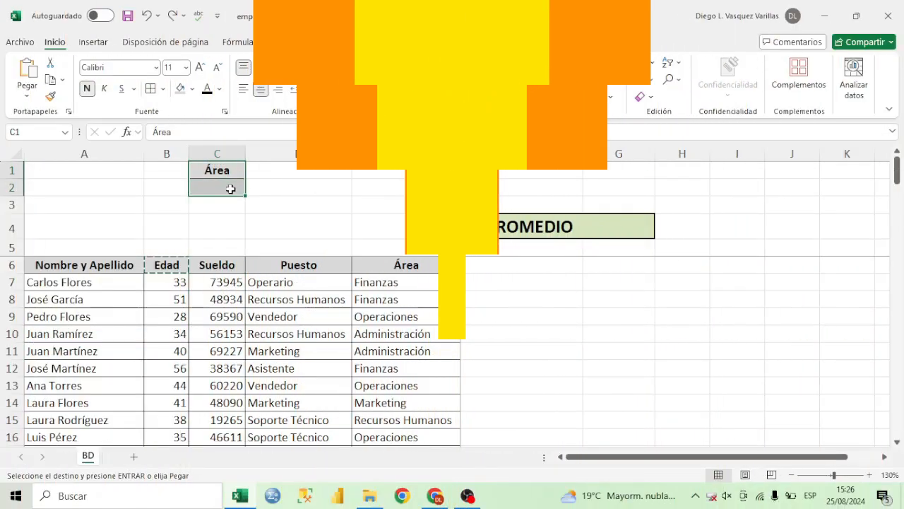
Enter =BDPROMEDIO(A6:E106;C6;C1:C2) in cell G4 to average Sueldo using the Área criteria range.
{"action": "left_click", "coordinate": [611, 224]}
{"action": "type", "text": "=bdpro"}
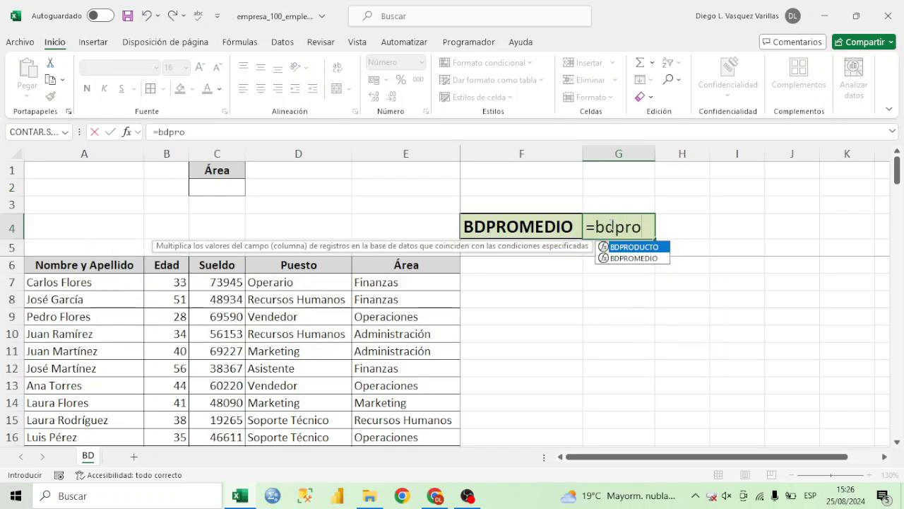
{"action": "double_click", "coordinate": [654, 258]}
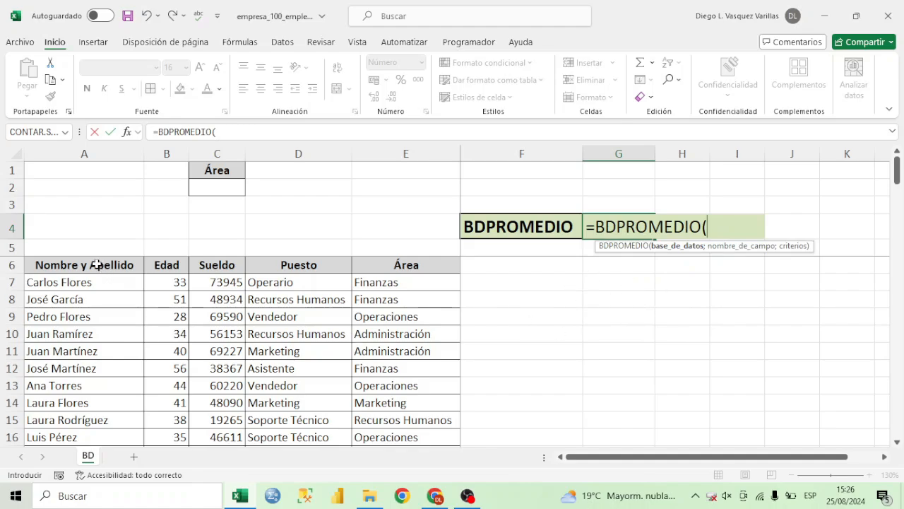
{"action": "left_click_drag", "start_coordinate": [97, 264], "coordinate": [431, 395]}
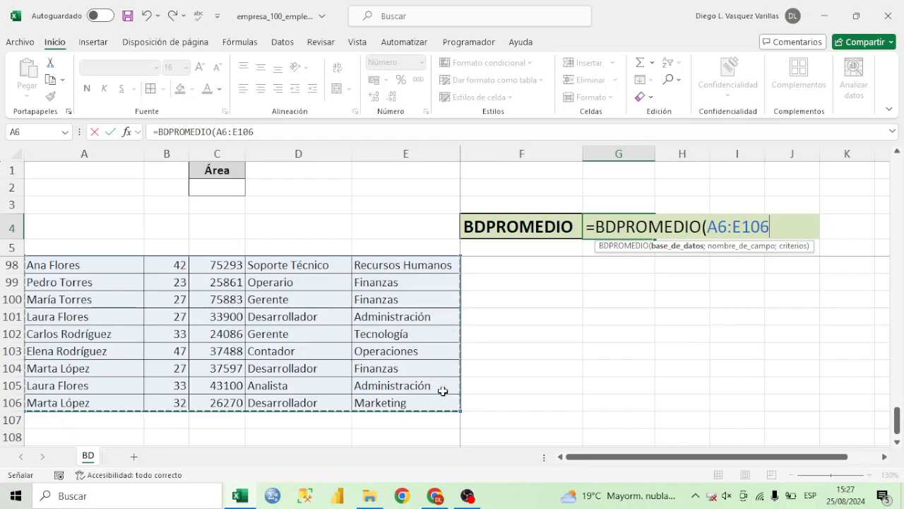
{"action": "type", "text": ";"}
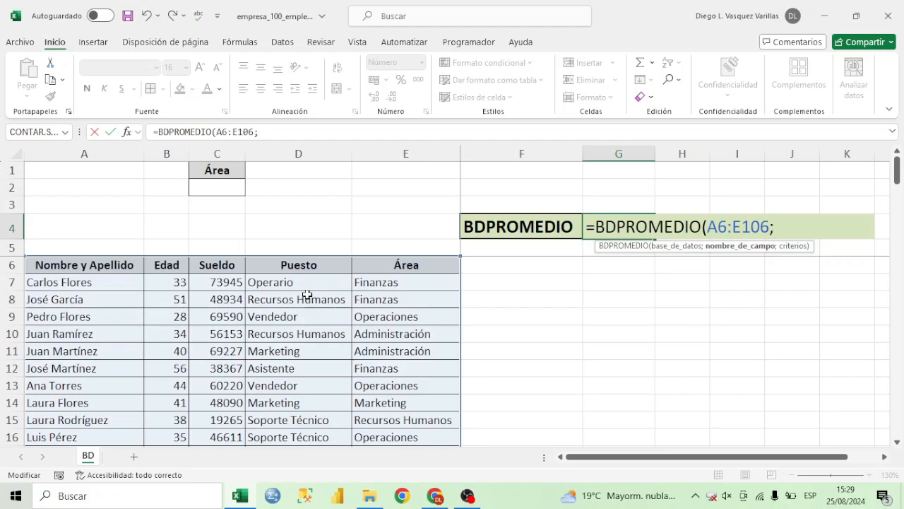
{"action": "left_click", "coordinate": [229, 267]}
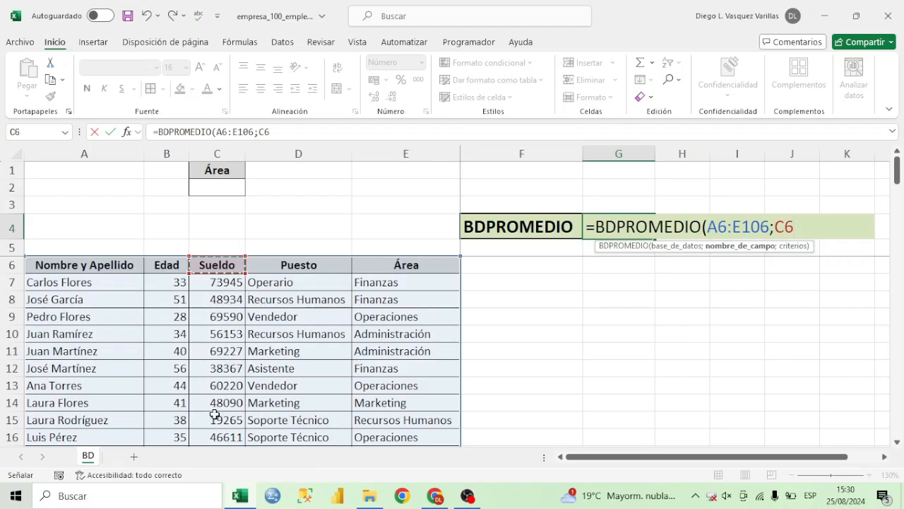
{"action": "left_click", "coordinate": [806, 222]}
{"action": "type", "text": ";"}
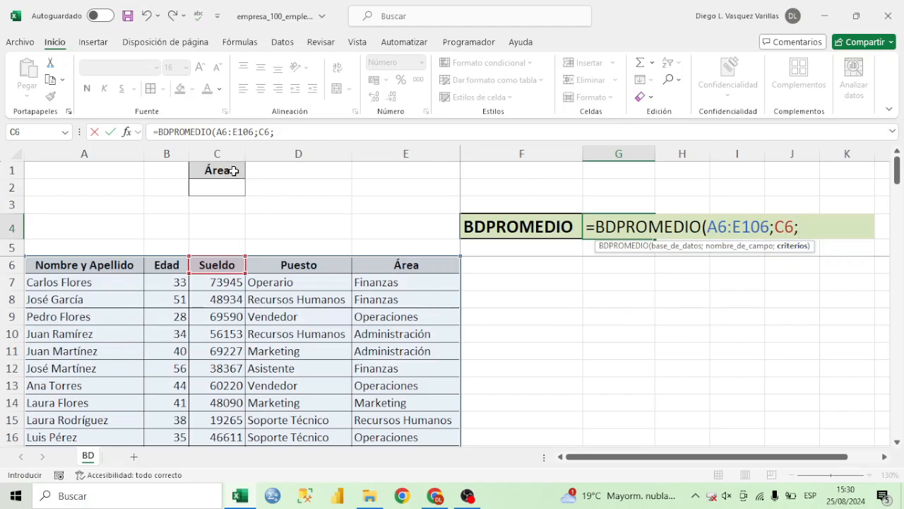
{"action": "left_click_drag", "start_coordinate": [233, 170], "coordinate": [234, 182]}
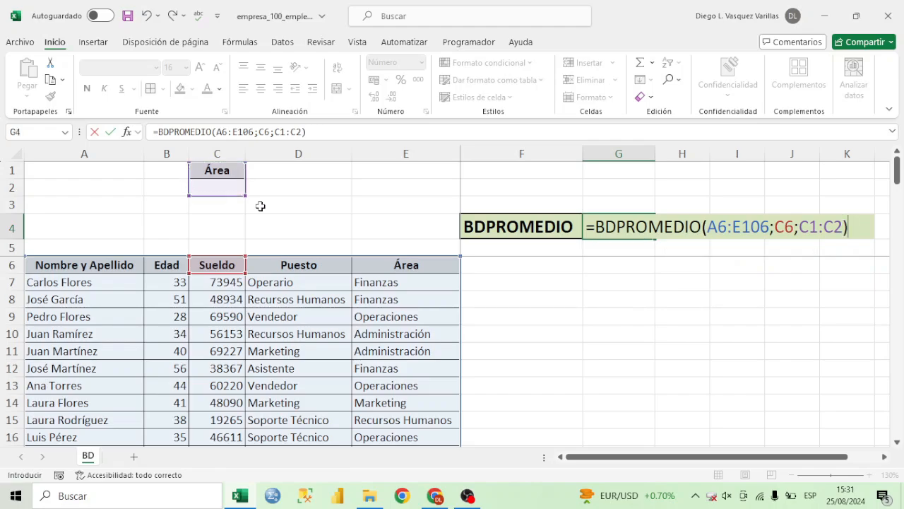
{"action": "key", "text": "Return"}
{"action": "key", "text": "Up"}
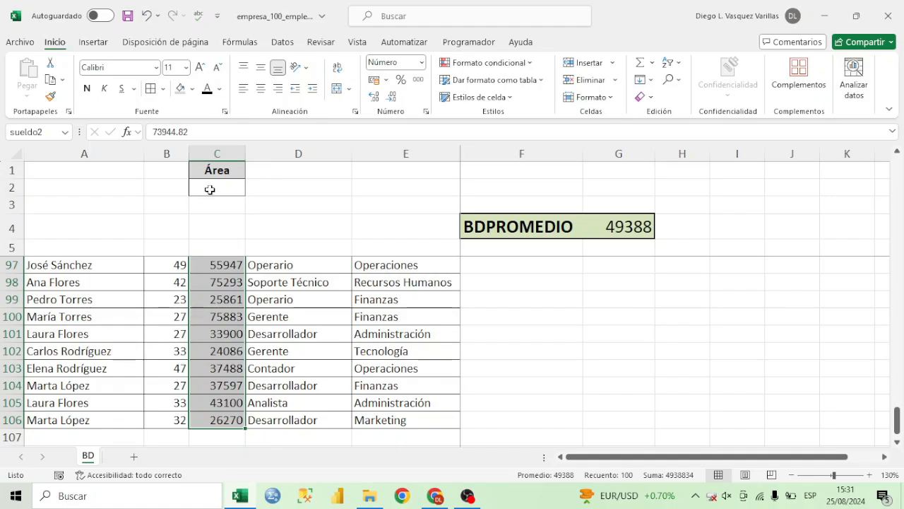
Enter Operaciones as the Área criterion in cell C2 and check the BDPROMEDIO result in G4.
{"action": "scroll", "coordinate": [210, 189], "scroll_direction": "up", "scroll_amount": 20}
{"action": "left_click", "coordinate": [223, 190]}
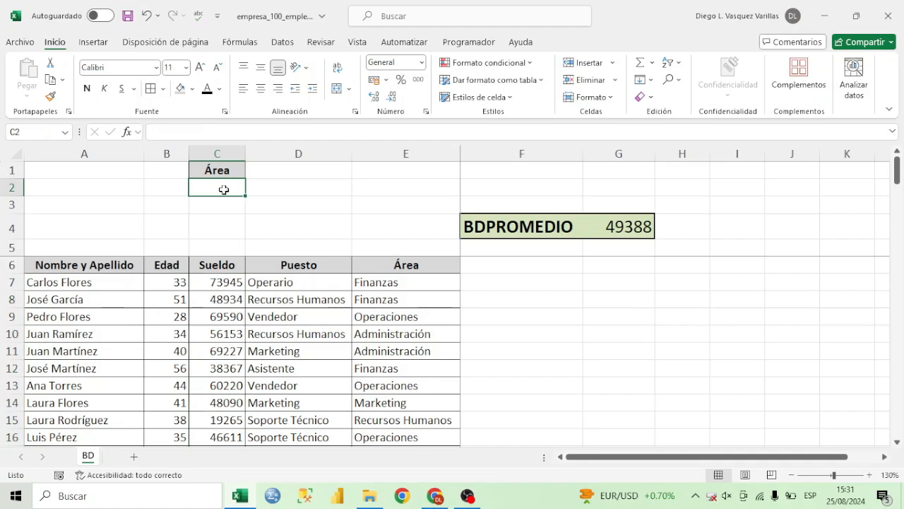
{"action": "type", "text": "Operaciones"}
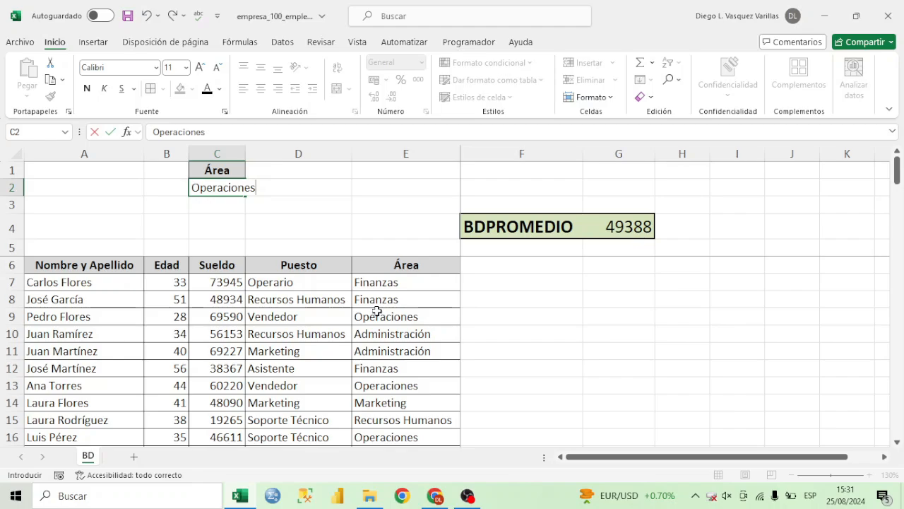
{"action": "key", "text": "Return"}
{"action": "left_click", "coordinate": [621, 227]}
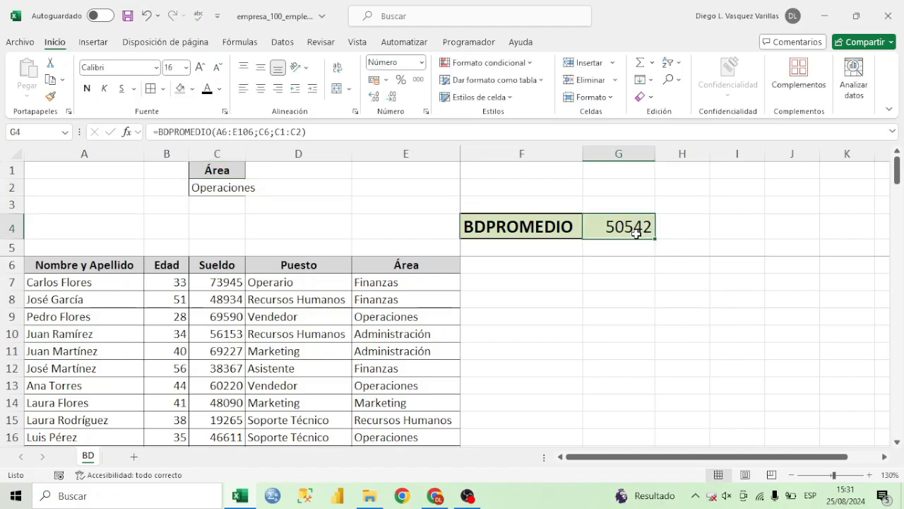
Add filters to the table headers A6:E6 and filter the Área column to show only Operaciones.
{"action": "left_click_drag", "start_coordinate": [406, 265], "coordinate": [89, 267]}
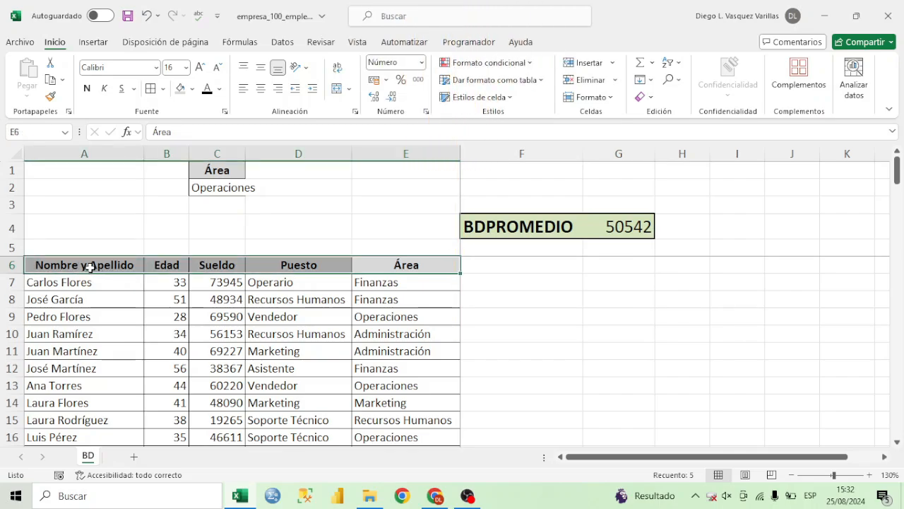
{"action": "left_click", "coordinate": [667, 63]}
{"action": "left_click", "coordinate": [694, 135]}
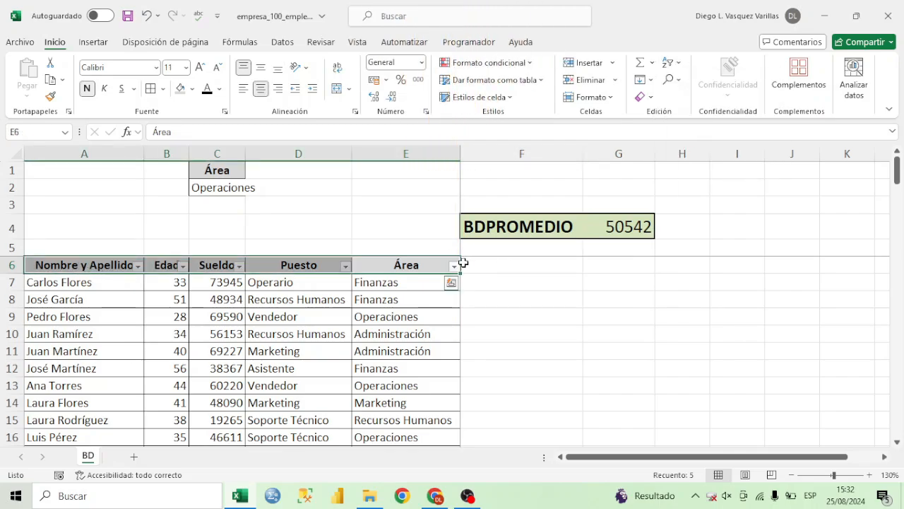
{"action": "left_click", "coordinate": [455, 266]}
{"action": "left_click", "coordinate": [353, 342]}
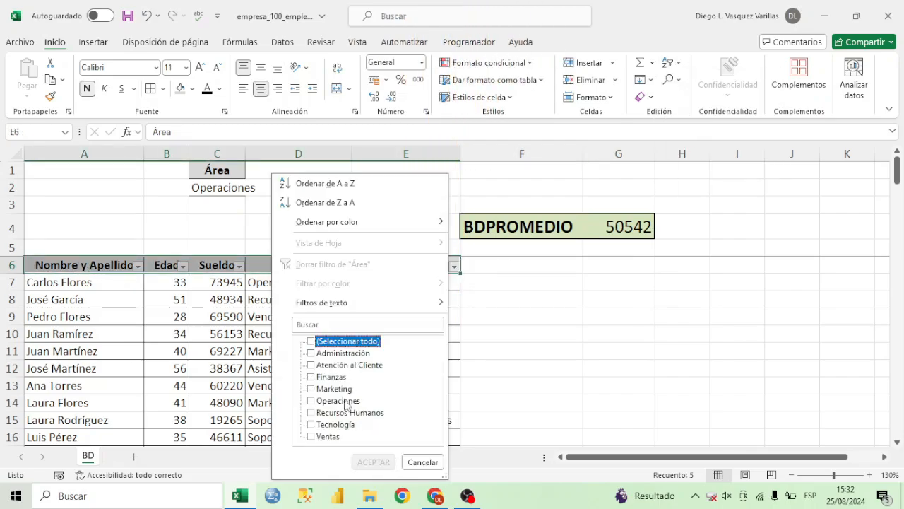
{"action": "left_click", "coordinate": [339, 401]}
{"action": "left_click", "coordinate": [373, 461]}
Select the Sueldo values of the filtered Operaciones rows and compare their average with the BDPROMEDIO result in G4.
{"action": "left_click", "coordinate": [314, 267]}
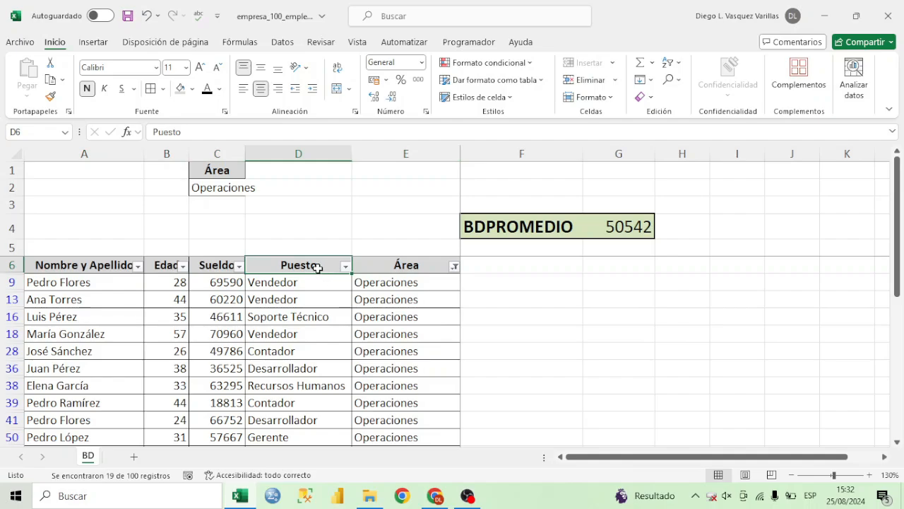
{"action": "left_click", "coordinate": [307, 284]}
{"action": "left_click", "coordinate": [304, 317]}
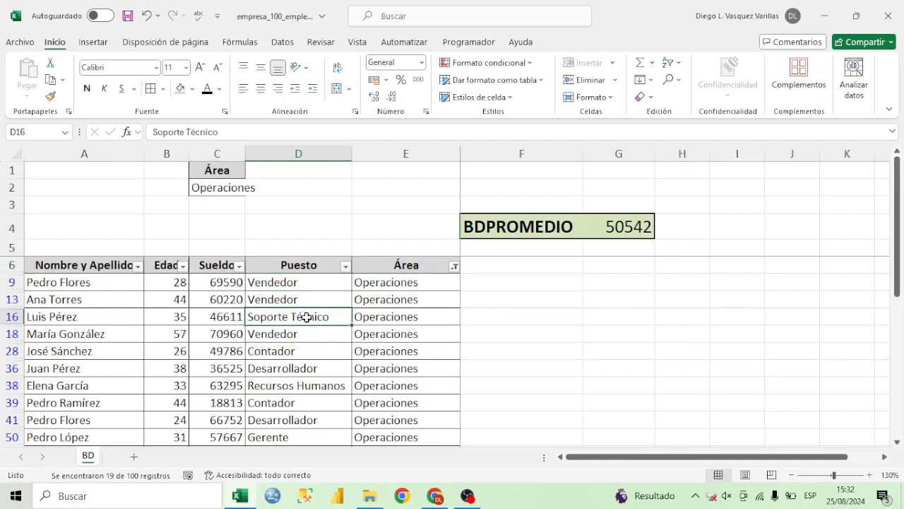
{"action": "left_click_drag", "start_coordinate": [232, 278], "coordinate": [234, 463]}
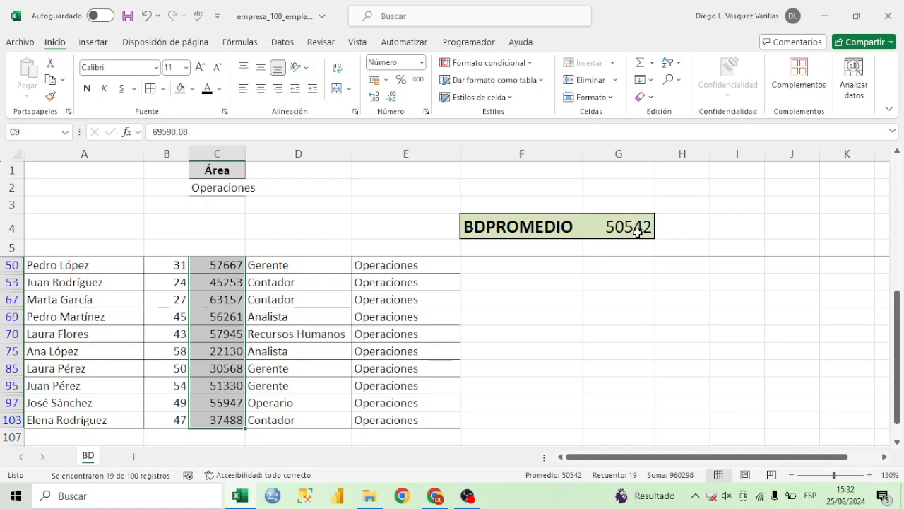
{"action": "scroll", "coordinate": [898, 353], "scroll_direction": "up", "scroll_amount": 4}
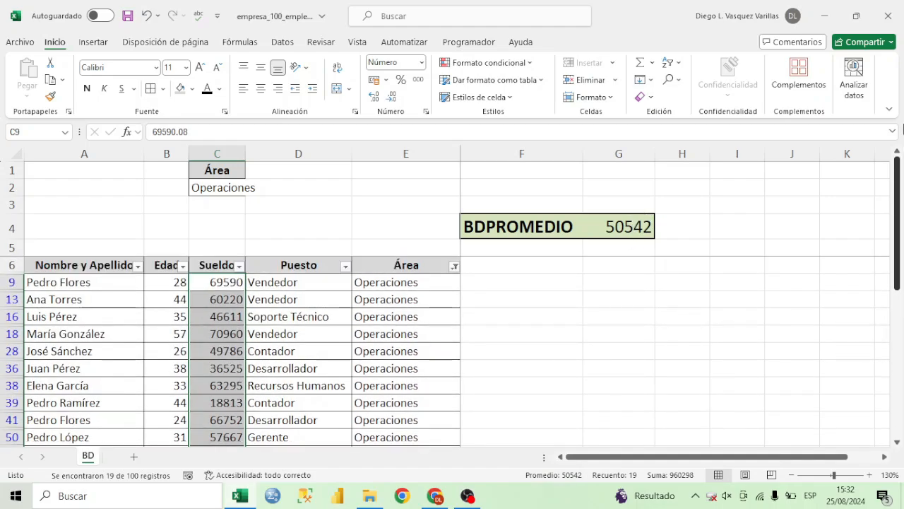
{"action": "left_click", "coordinate": [608, 232]}
Set the Área criterion in cell C2 to Finanzas and check the BDPROMEDIO result in G4.
{"action": "left_click", "coordinate": [222, 186]}
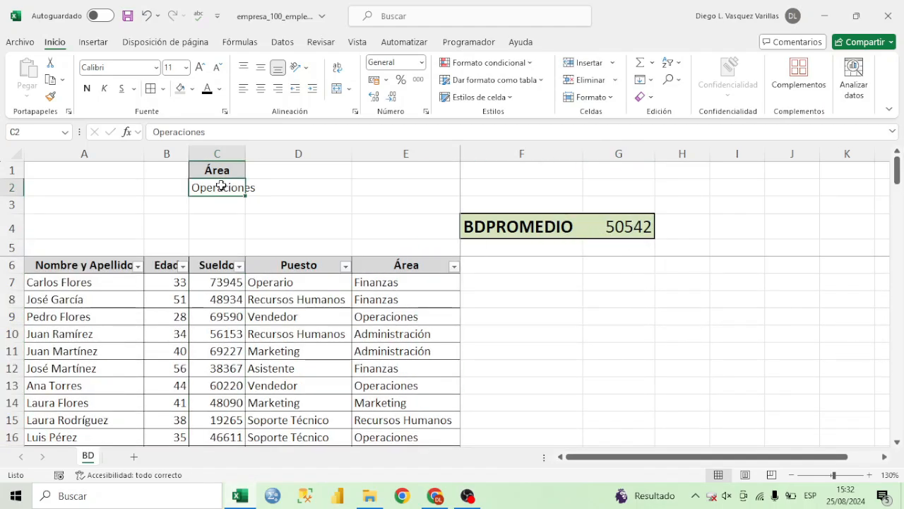
{"action": "type", "text": "Finanzas"}
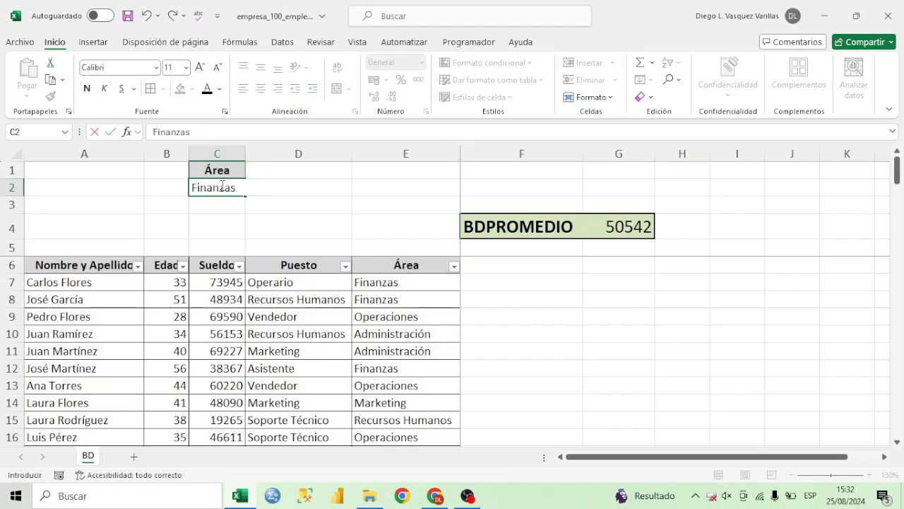
{"action": "left_click", "coordinate": [638, 227]}
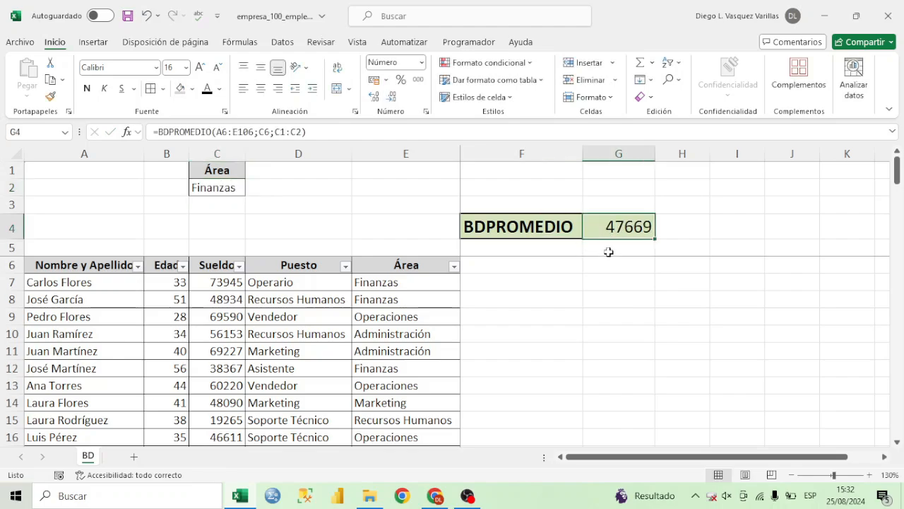
{"action": "left_click_drag", "start_coordinate": [226, 286], "coordinate": [226, 318]}
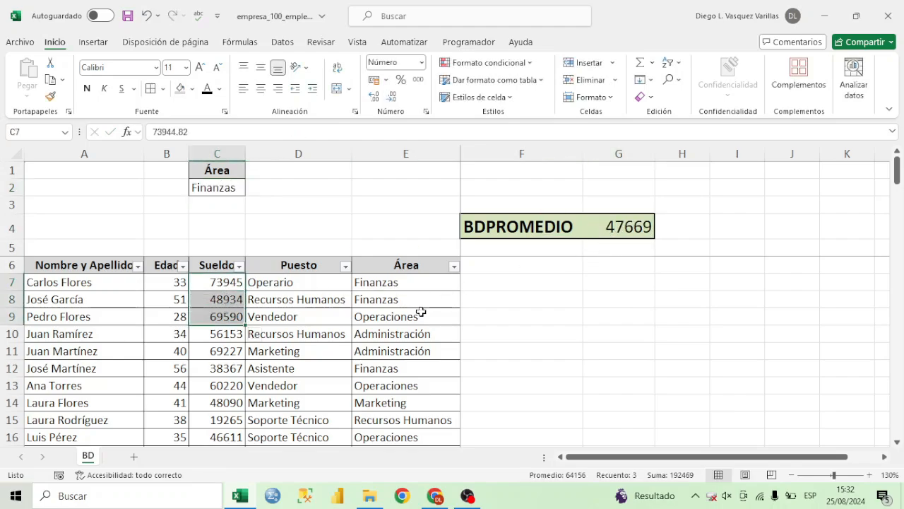
{"action": "left_click", "coordinate": [428, 287]}
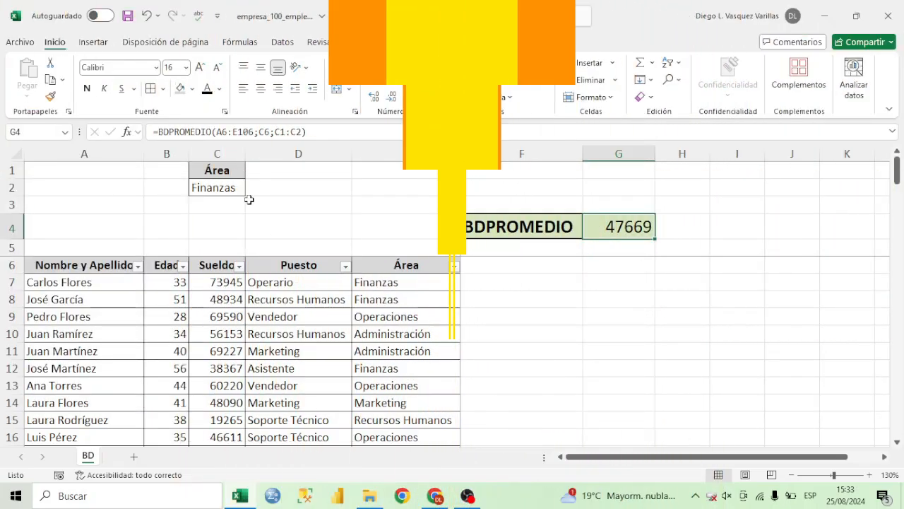
Add Operaciones as a second Área criterion in cell C3, below Finanzas.
{"action": "left_click", "coordinate": [235, 190]}
{"action": "left_click_drag", "start_coordinate": [236, 190], "coordinate": [237, 194]}
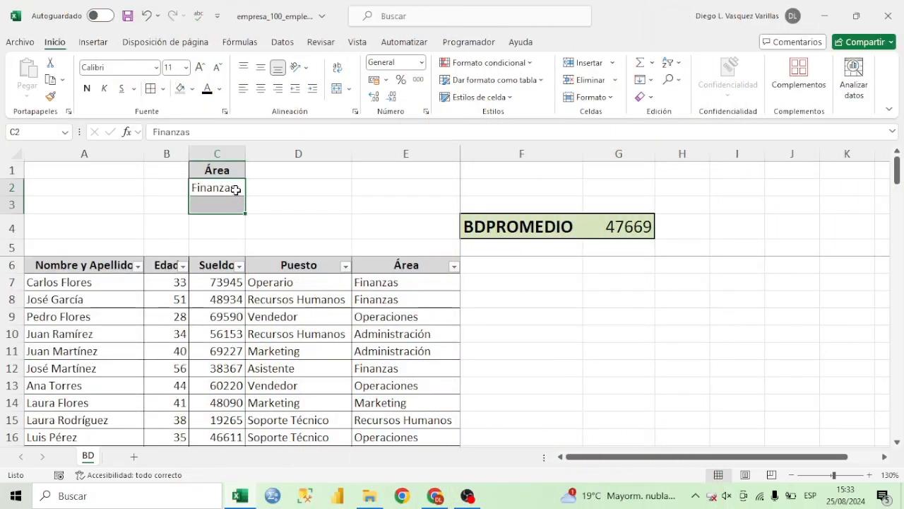
{"action": "left_click", "coordinate": [235, 189]}
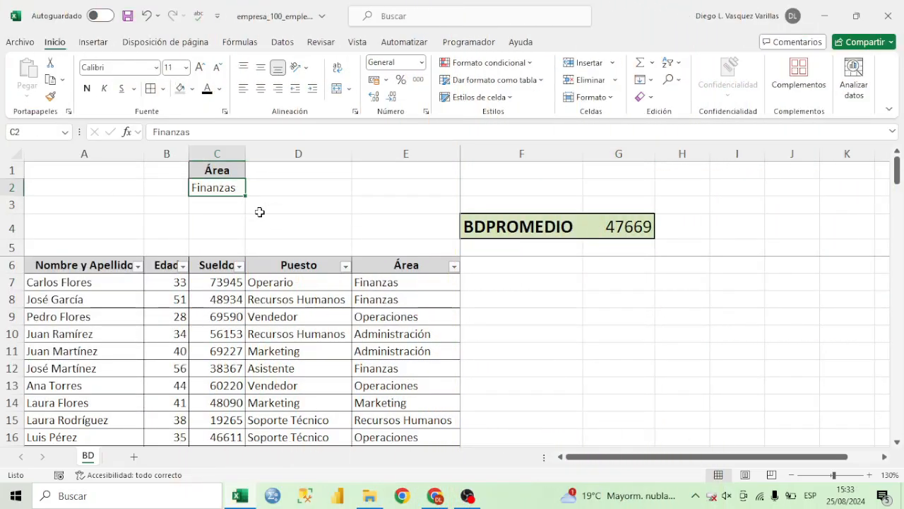
{"action": "left_click", "coordinate": [213, 202]}
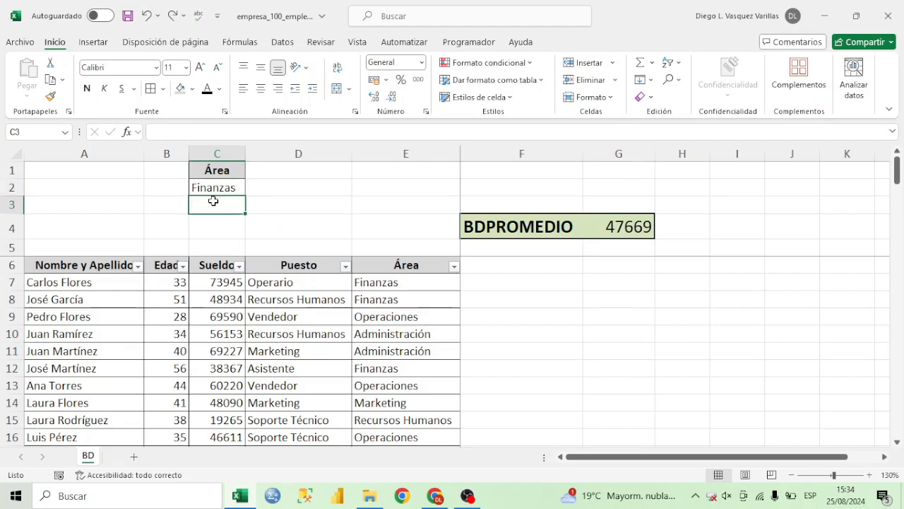
{"action": "type", "text": "Operacio"}
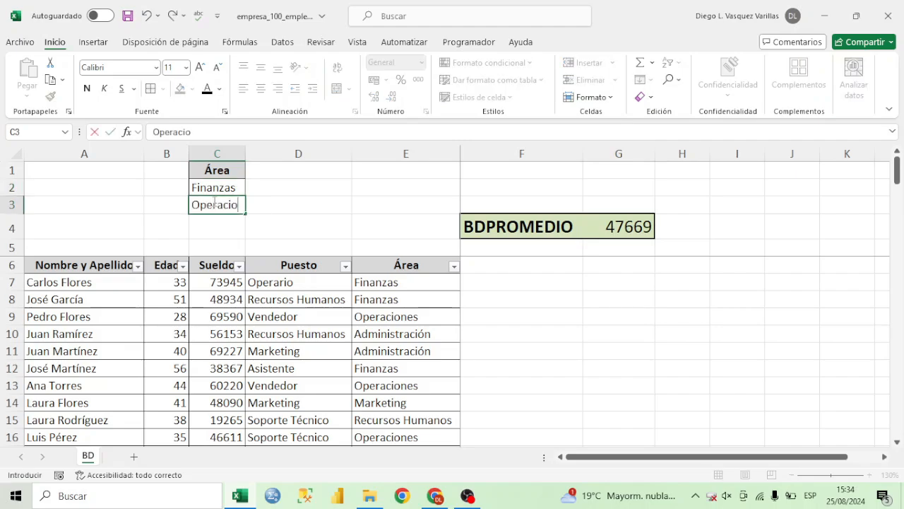
{"action": "type", "text": "nes"}
{"action": "key", "text": "Return"}
Extend the criteria range of the BDPROMEDIO formula in G4 to C1:C3.
{"action": "double_click", "coordinate": [664, 228]}
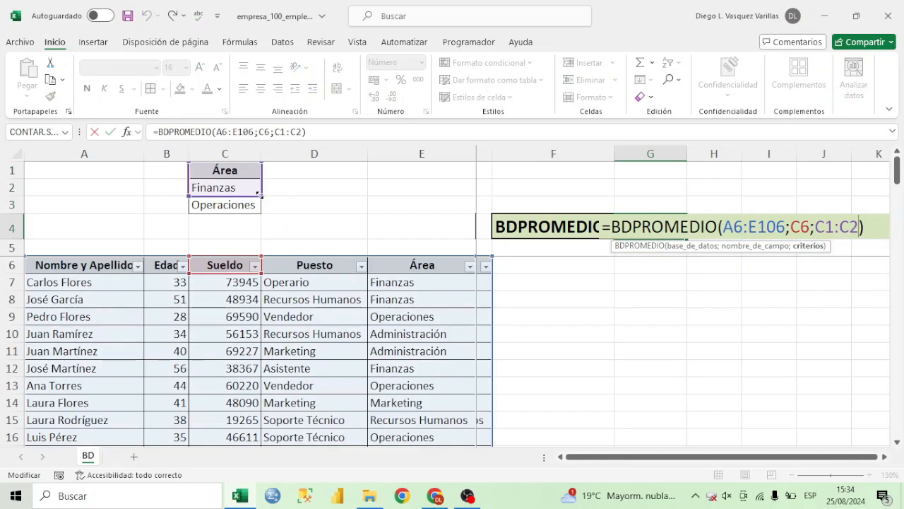
{"action": "left_click_drag", "start_coordinate": [261, 196], "coordinate": [258, 207]}
{"action": "key", "text": "Return"}
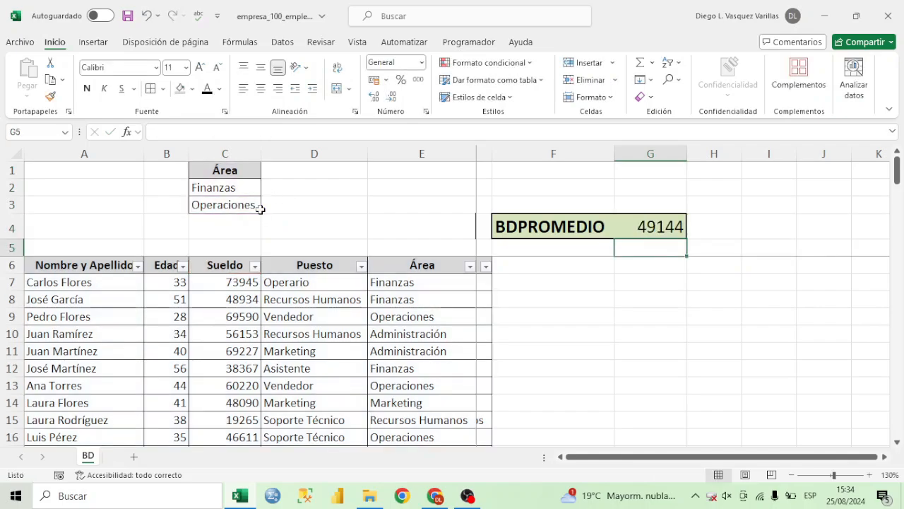
{"action": "left_click", "coordinate": [654, 224]}
Filter the Área column of the table to show only Finanzas and Operaciones.
{"action": "left_click", "coordinate": [470, 265]}
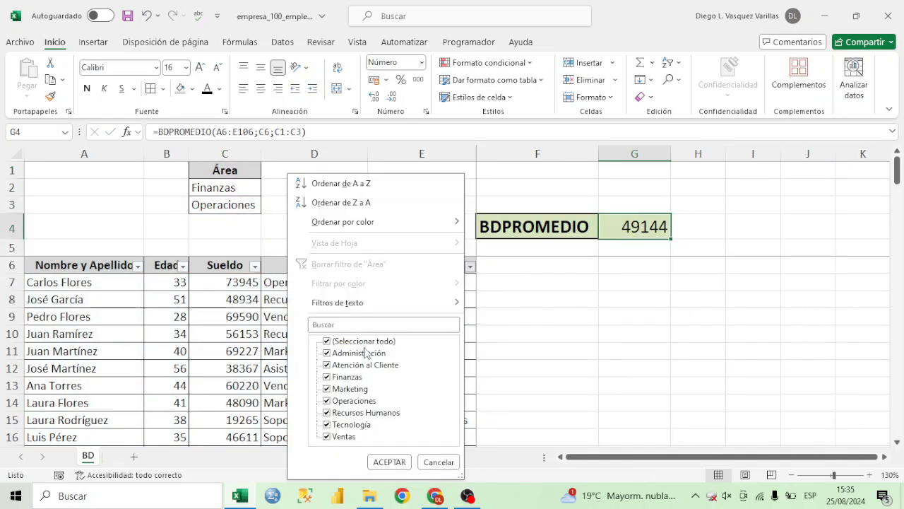
{"action": "left_click", "coordinate": [364, 340]}
{"action": "left_click", "coordinate": [347, 376]}
{"action": "left_click", "coordinate": [346, 401]}
{"action": "left_click", "coordinate": [389, 462]}
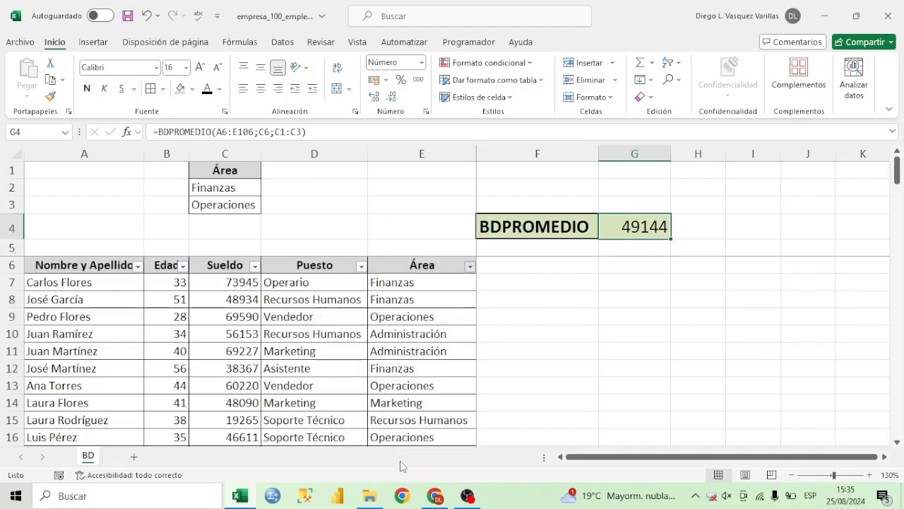
Select the Sueldo values of the filtered rows to check their average against the BDPROMEDIO result.
{"action": "left_click", "coordinate": [237, 266]}
{"action": "left_click", "coordinate": [251, 277]}
{"action": "key", "text": "ctrl+shift+Down"}
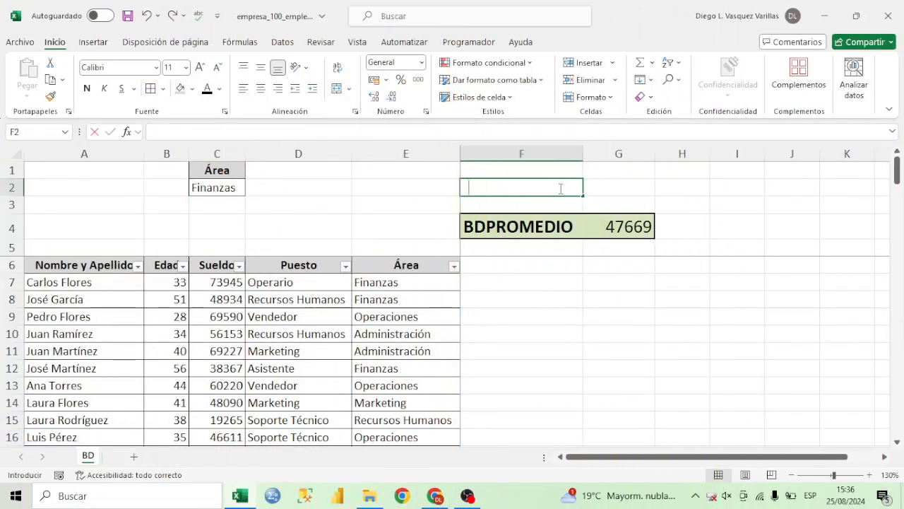
Enter =PROMEDIO.SI(E7:E106;"Finanzas";sueldo2) in cell F2 to average Sueldo for the Finanzas area.
{"action": "type", "text": "=promedi"}
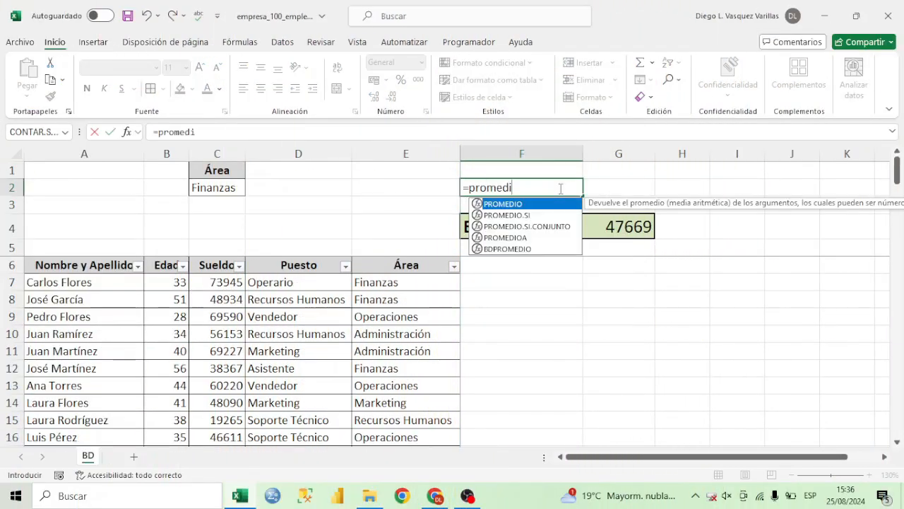
{"action": "double_click", "coordinate": [542, 215]}
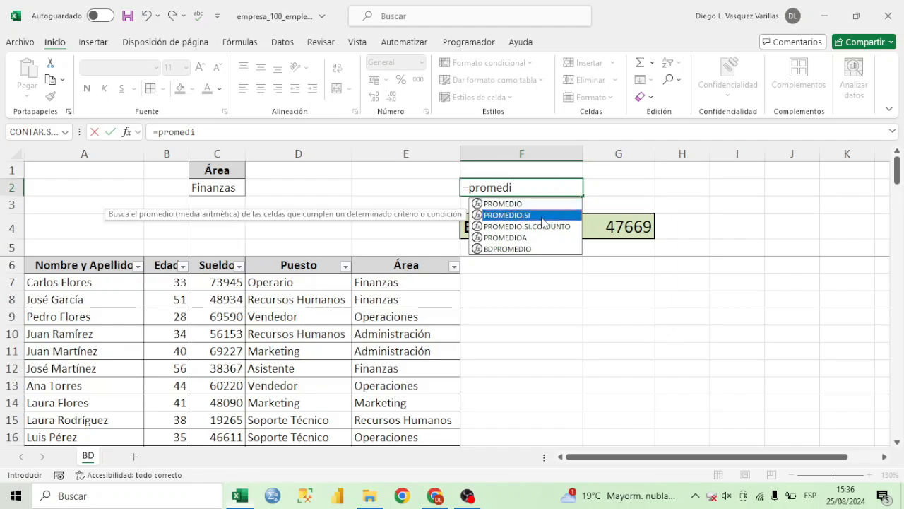
{"action": "left_click", "coordinate": [417, 283]}
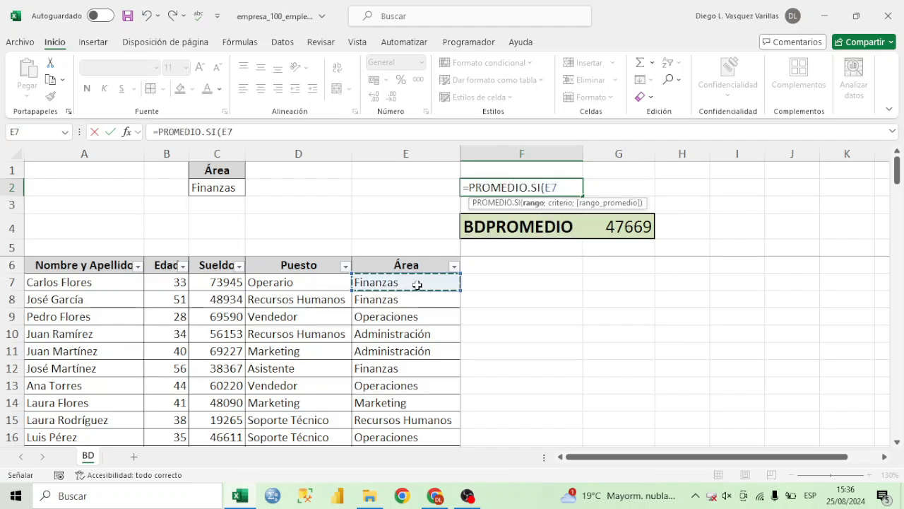
{"action": "key", "text": "ctrl+shift+Down"}
{"action": "type", "text": ";"}
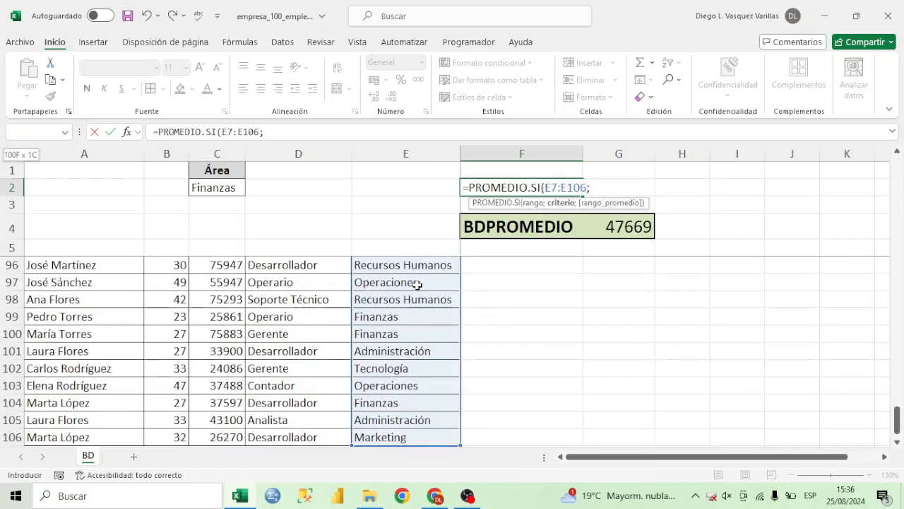
{"action": "type", "text": "\"Finanzas"}
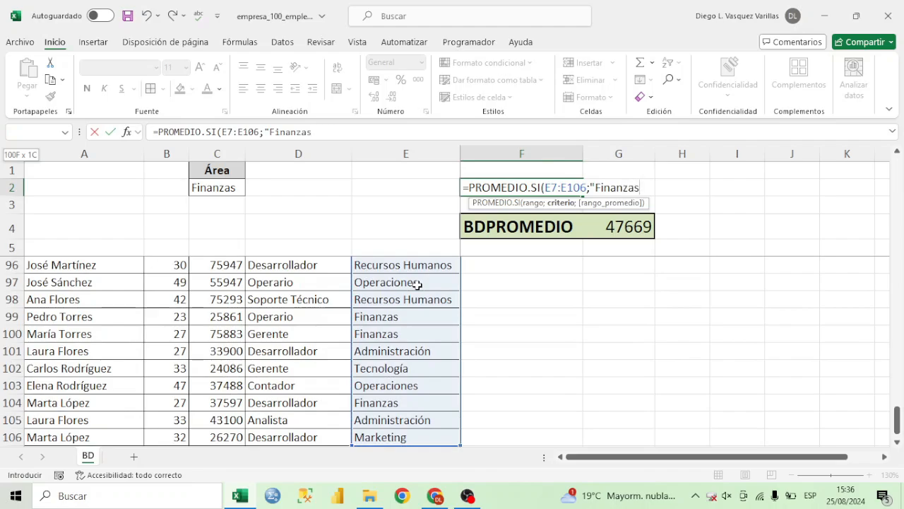
{"action": "type", "text": "\";"}
{"action": "scroll", "coordinate": [253, 285], "scroll_direction": "up", "scroll_amount": 15}
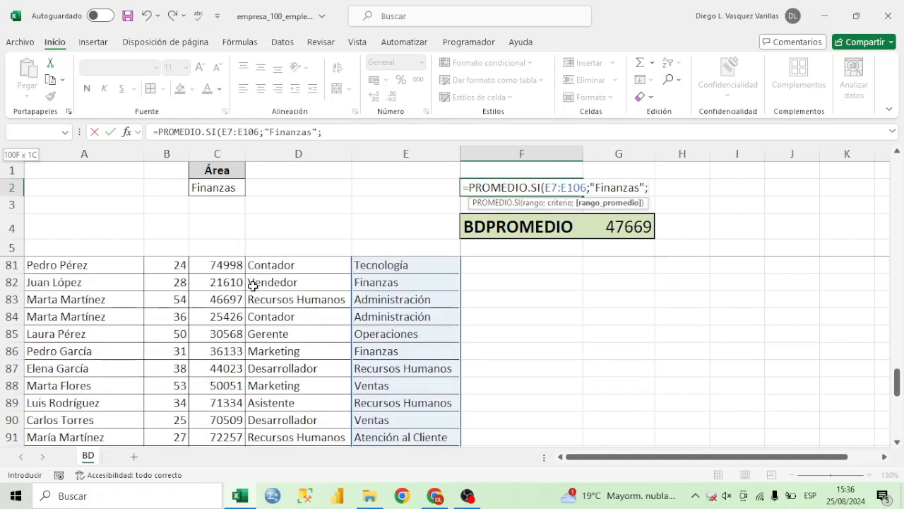
{"action": "scroll", "coordinate": [252, 285], "scroll_direction": "up", "scroll_amount": 15}
{"action": "left_click", "coordinate": [229, 281]}
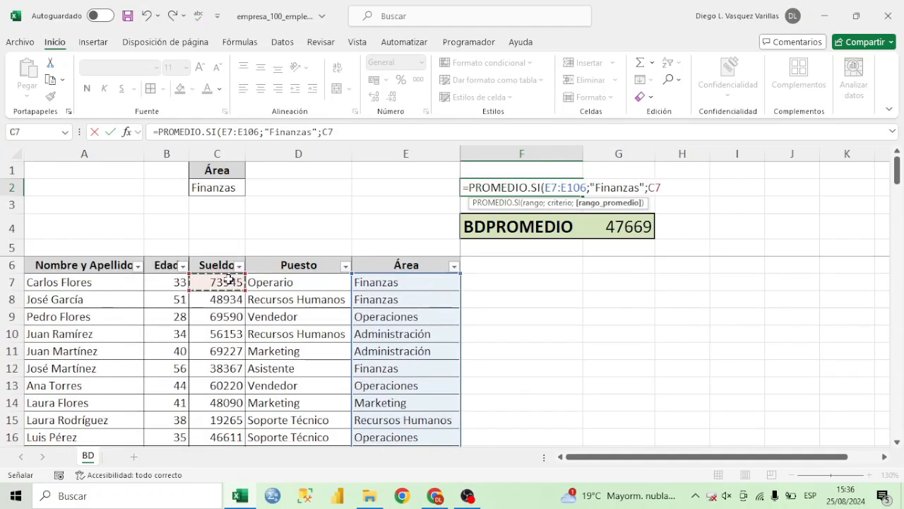
{"action": "key", "text": "ctrl+shift+Down"}
{"action": "type", "text": ")"}
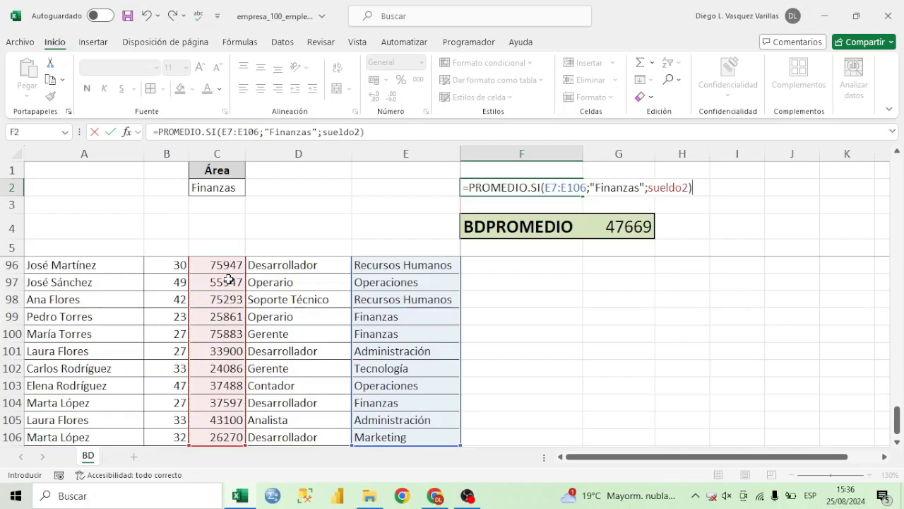
{"action": "key", "text": "Return"}
Format the PROMEDIO.SI result in F2 without decimals and open its formula for editing.
{"action": "left_click", "coordinate": [554, 185]}
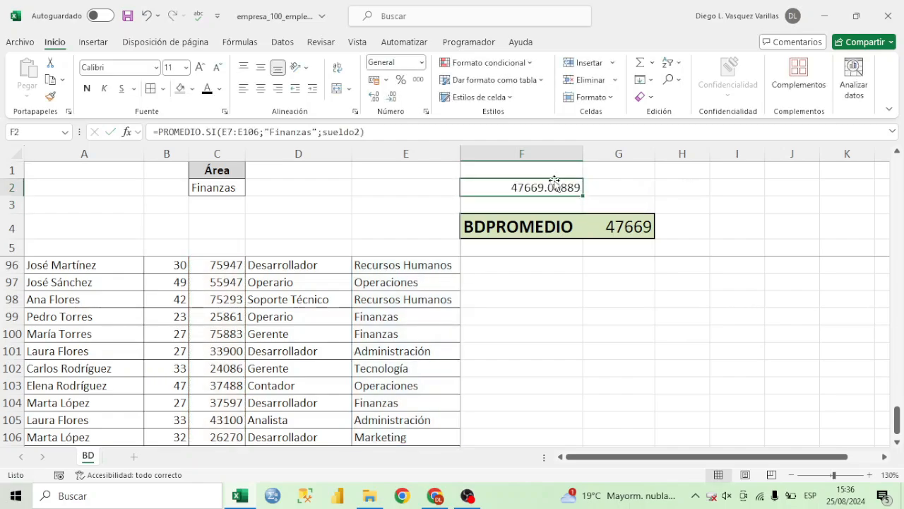
{"action": "left_click", "coordinate": [394, 98]}
{"action": "left_click", "coordinate": [394, 99]}
{"action": "left_click", "coordinate": [394, 98]}
{"action": "left_click", "coordinate": [394, 98]}
{"action": "left_click", "coordinate": [395, 98]}
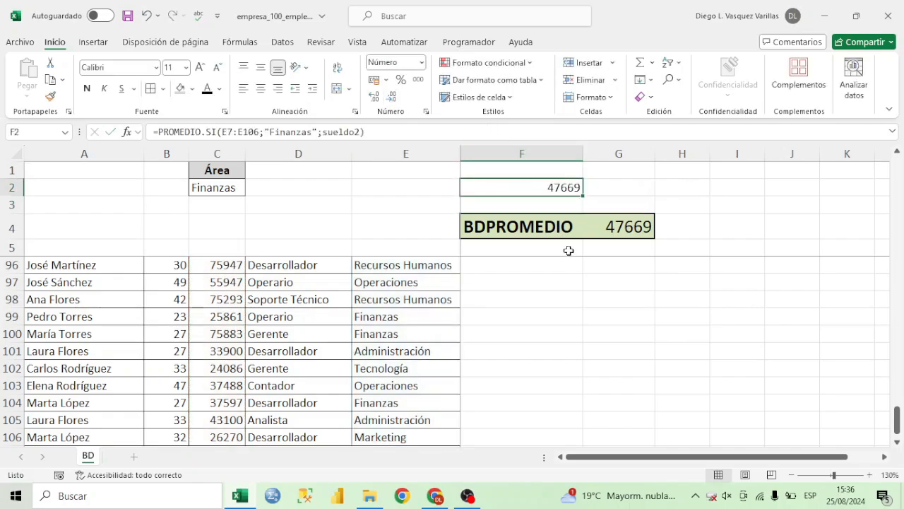
{"action": "double_click", "coordinate": [557, 186]}
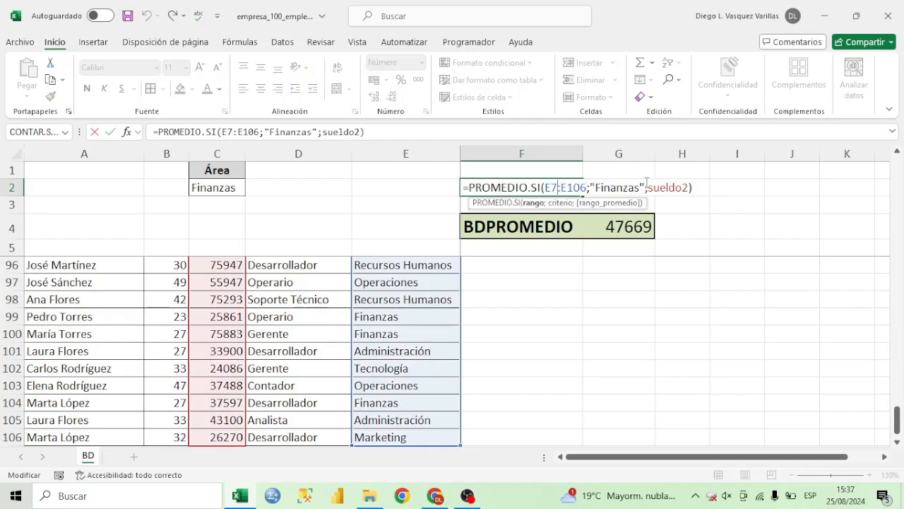
Review the range, the "Finanzas" criterion and the average range of the PROMEDIO.SI formula in F2.
{"action": "left_click_drag", "start_coordinate": [643, 187], "coordinate": [595, 187]}
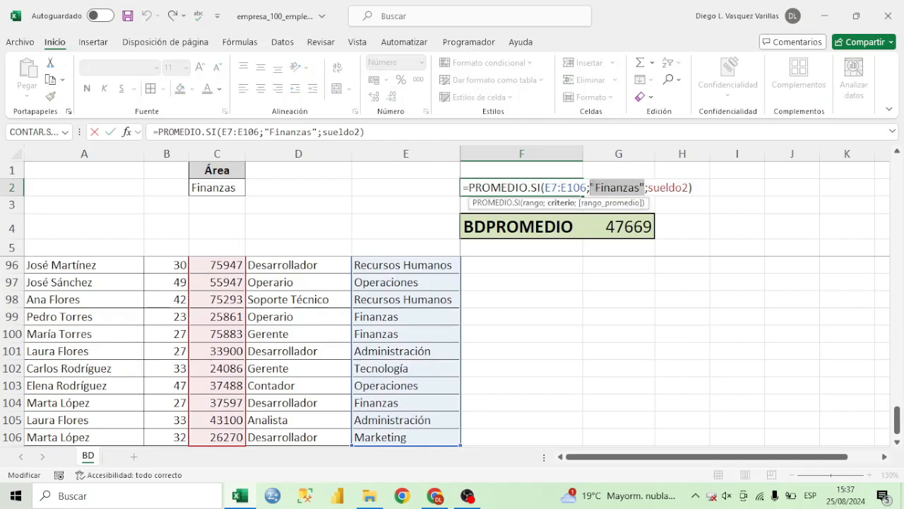
{"action": "key", "text": "Escape"}
{"action": "double_click", "coordinate": [554, 188]}
{"action": "left_click", "coordinate": [633, 185]}
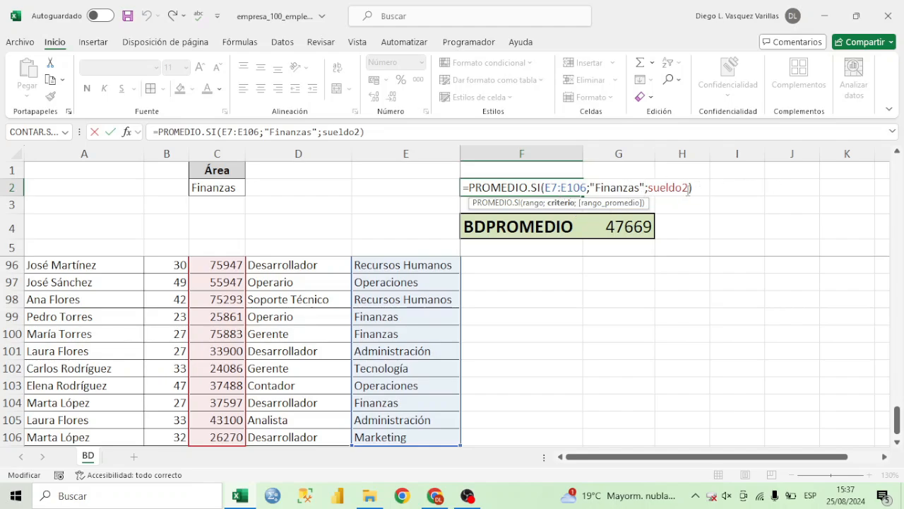
{"action": "key", "text": "Return"}
Extend the criteria range of the BDPROMEDIO formula in G4 to C1:C4.
{"action": "double_click", "coordinate": [625, 226]}
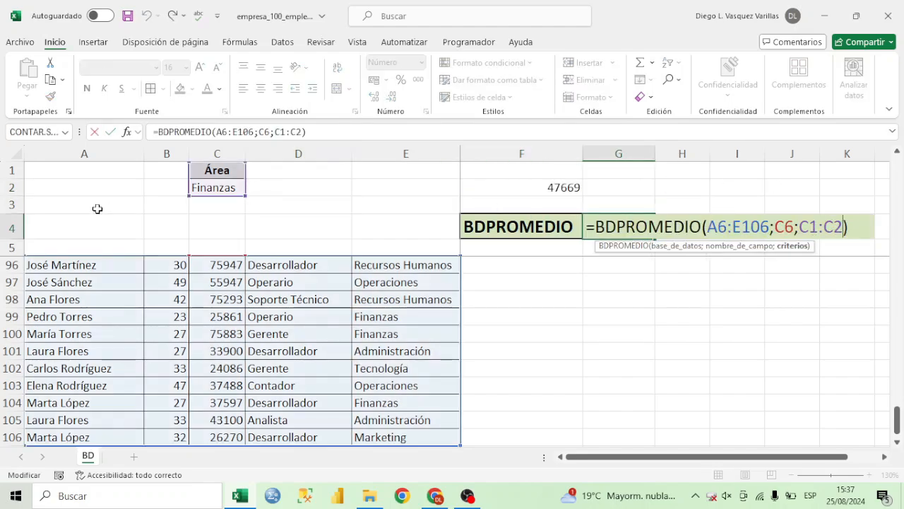
{"action": "left_click_drag", "start_coordinate": [246, 195], "coordinate": [244, 236]}
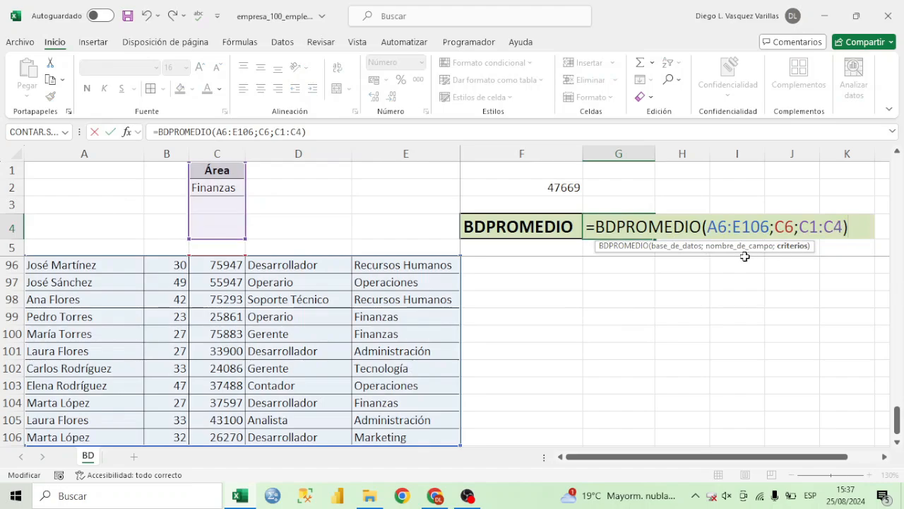
{"action": "left_click_drag", "start_coordinate": [846, 223], "coordinate": [605, 226]}
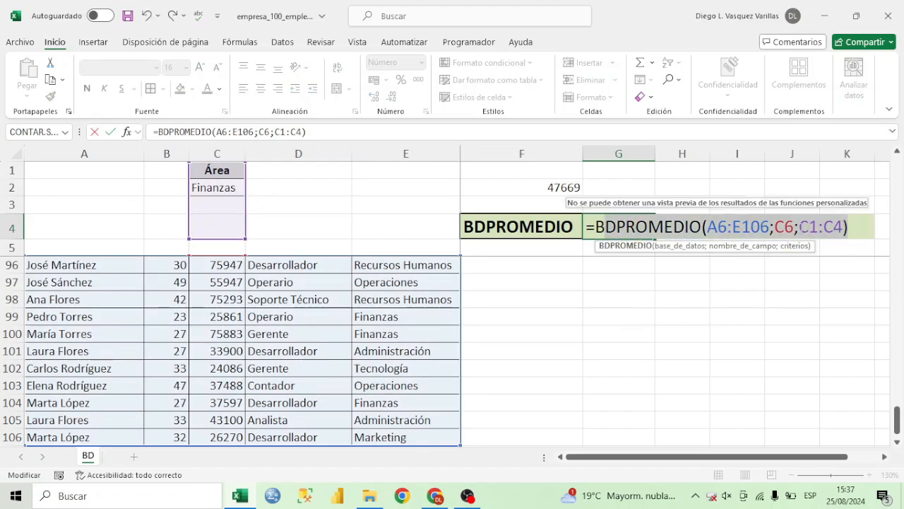
{"action": "left_click", "coordinate": [801, 226]}
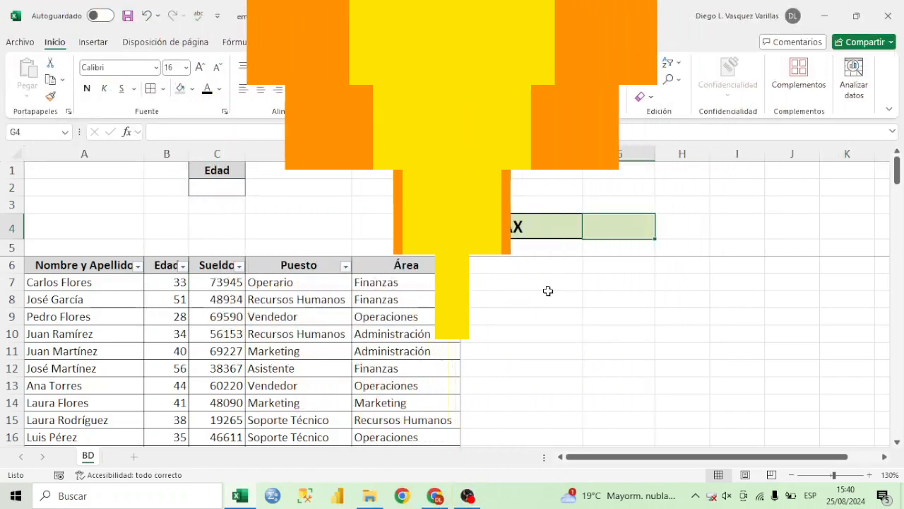
{"action": "left_click", "coordinate": [173, 268]}
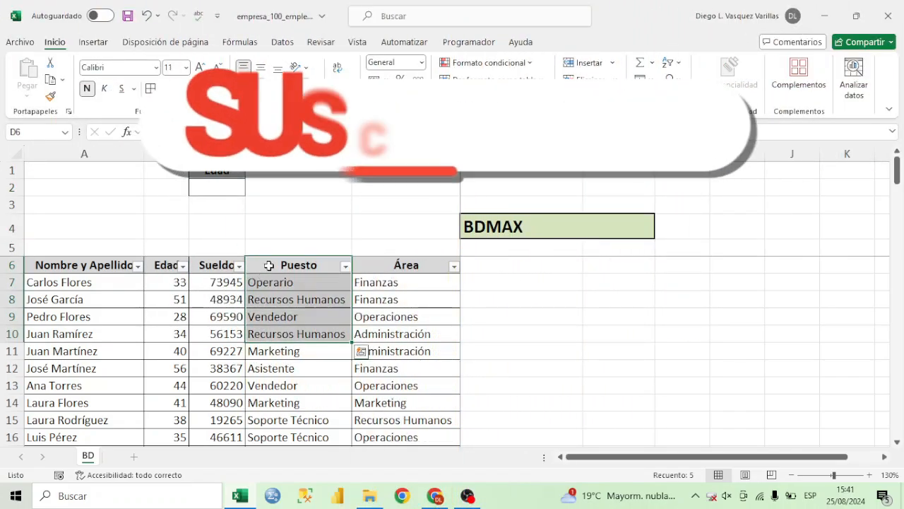
{"action": "left_click", "coordinate": [168, 265]}
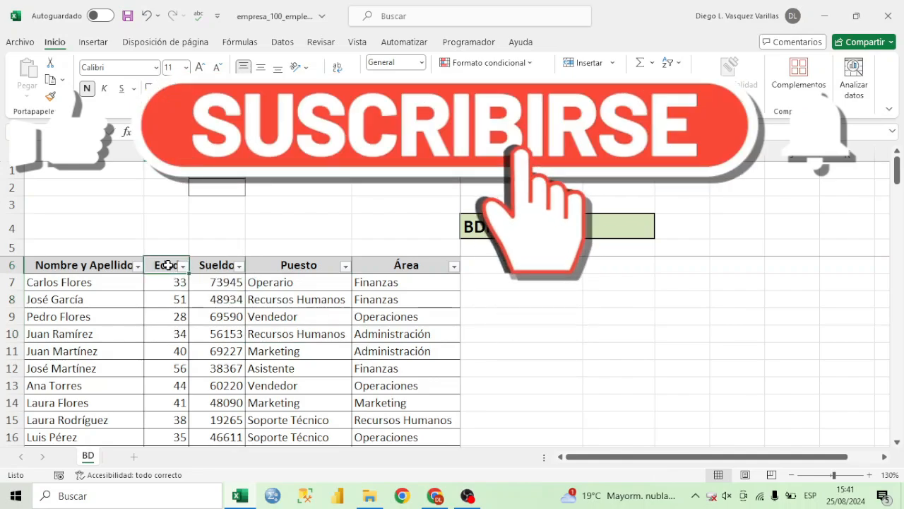
{"action": "left_click_drag", "start_coordinate": [168, 265], "coordinate": [296, 351]}
{"action": "left_click", "coordinate": [597, 234]}
{"action": "type", "text": "=B"}
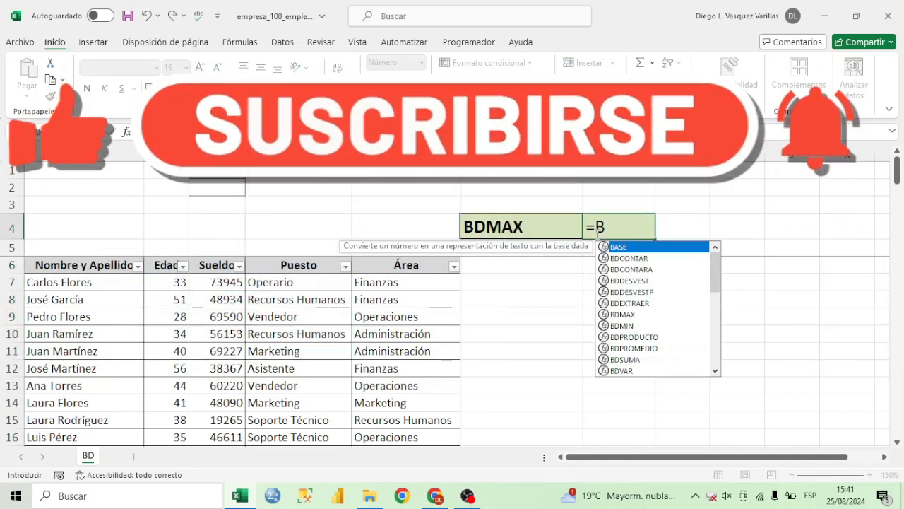
{"action": "type", "text": "DMAX("}
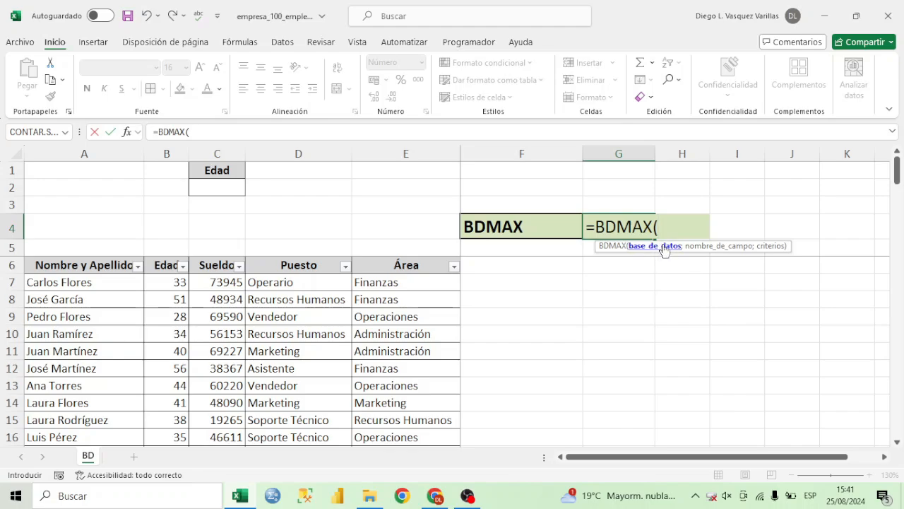
{"action": "key", "text": "Escape"}
Select the whole table with its headers from A6 to E106 and name the range BD_TARABAJADORES.
{"action": "left_click", "coordinate": [114, 262]}
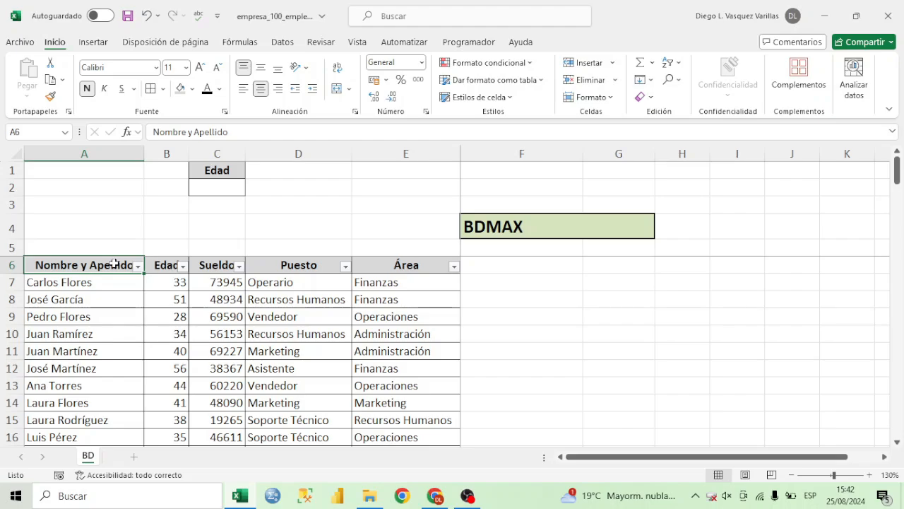
{"action": "key", "text": "ctrl+shift+Right"}
{"action": "key", "text": "ctrl+shift+Down"}
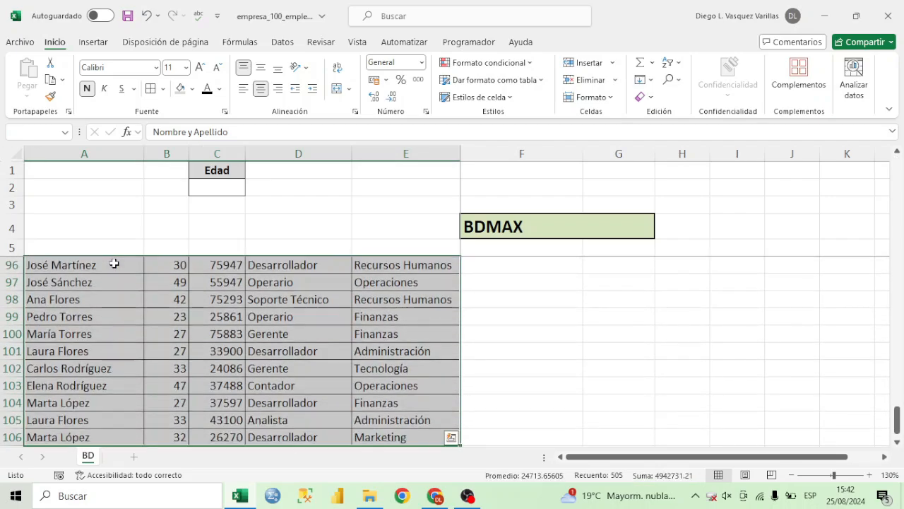
{"action": "left_click", "coordinate": [53, 132]}
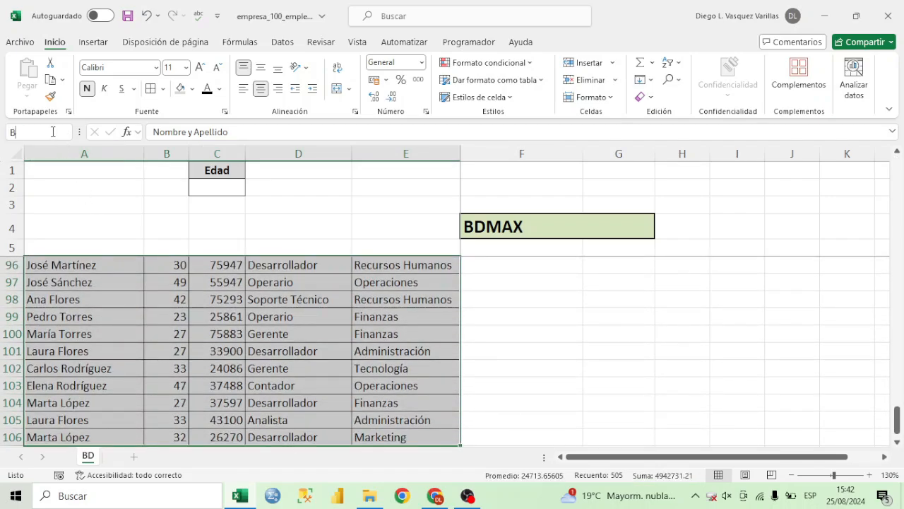
{"action": "type", "text": "BD_TAA"}
{"action": "type", "text": "BAJADORES"}
{"action": "key", "text": "Return"}
{"action": "scroll", "coordinate": [392, 318], "scroll_direction": "up", "scroll_amount": 20}
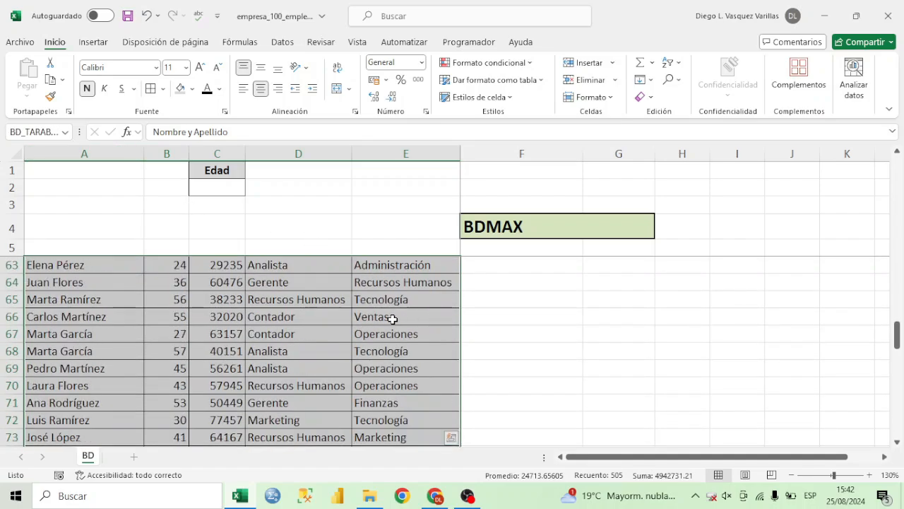
Enter =BDMAX(BD_TARABAJADORES;B6;C1:C2) in G4 to get the highest Edad for the Puesto criteria.
{"action": "type", "text": "=BDM"}
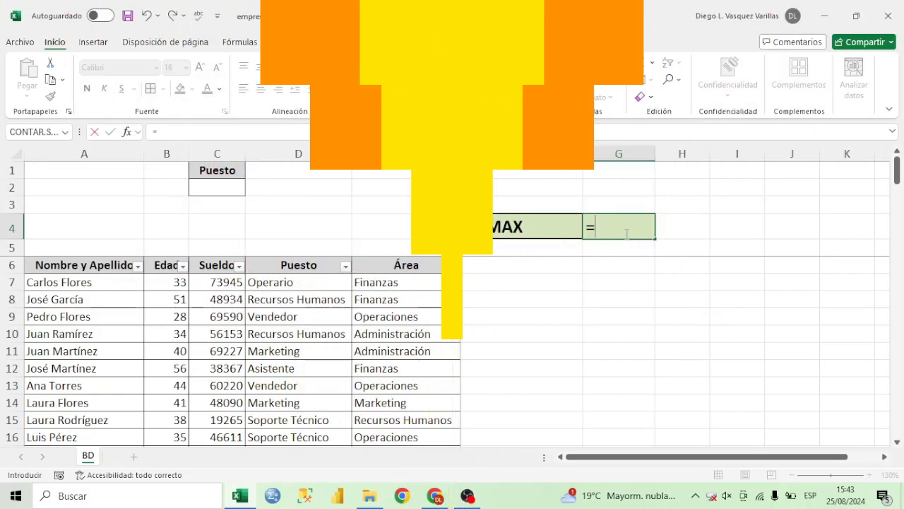
{"action": "double_click", "coordinate": [631, 248]}
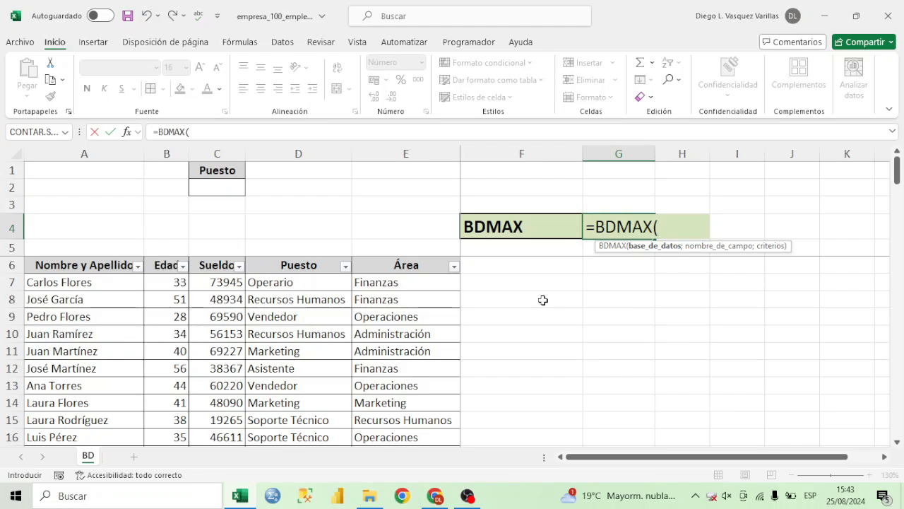
{"action": "type", "text": "BD"}
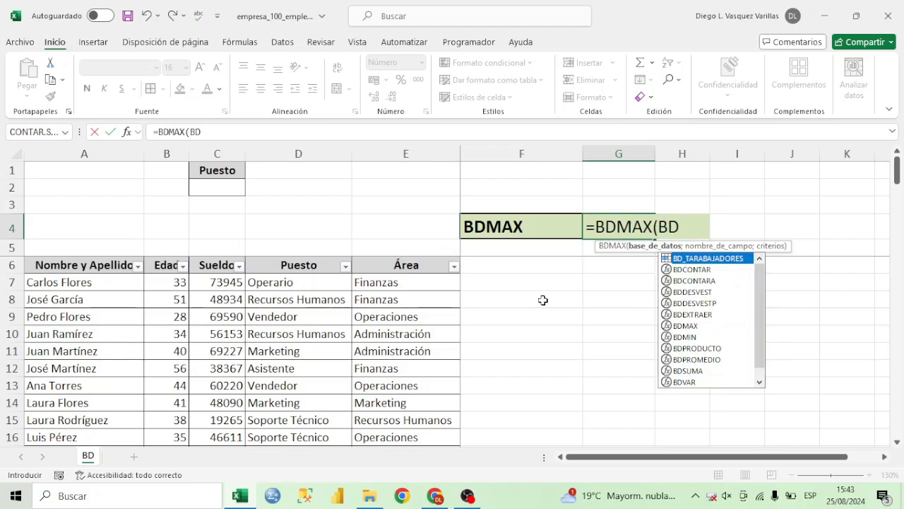
{"action": "type", "text": "_"}
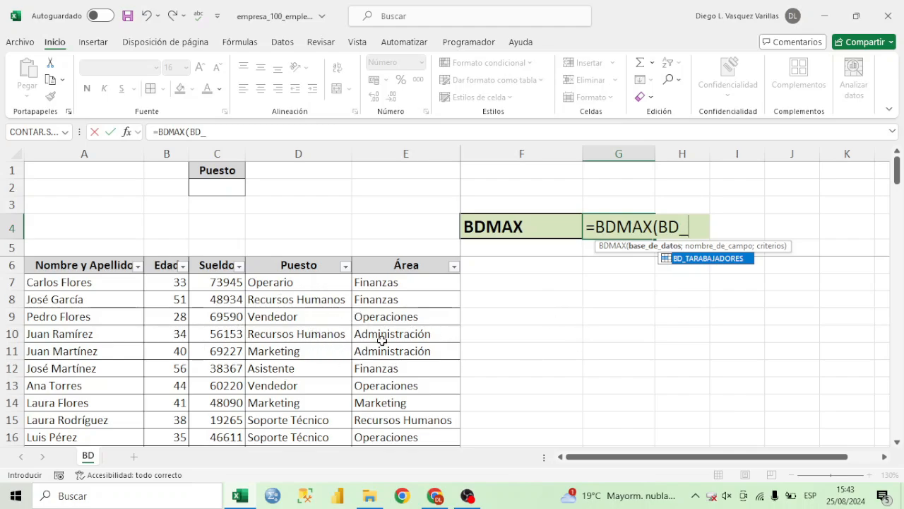
{"action": "double_click", "coordinate": [710, 259]}
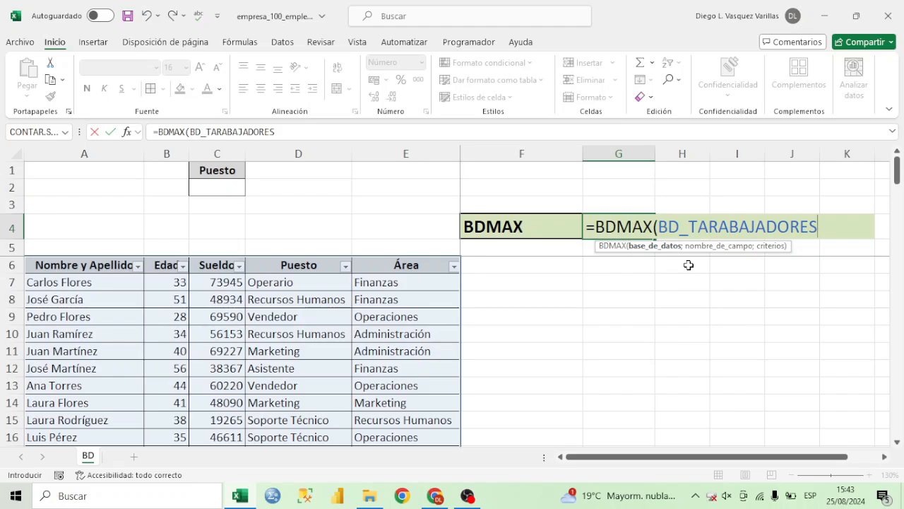
{"action": "type", "text": ";"}
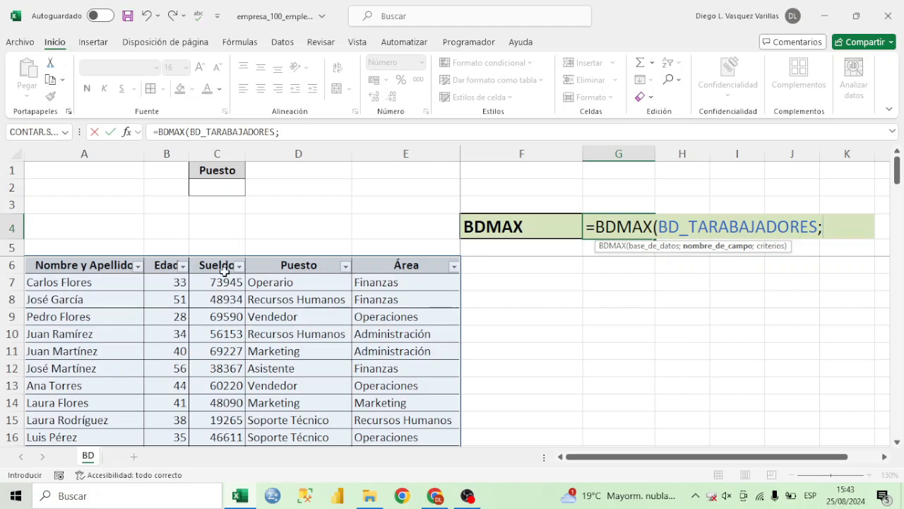
{"action": "left_click", "coordinate": [170, 267]}
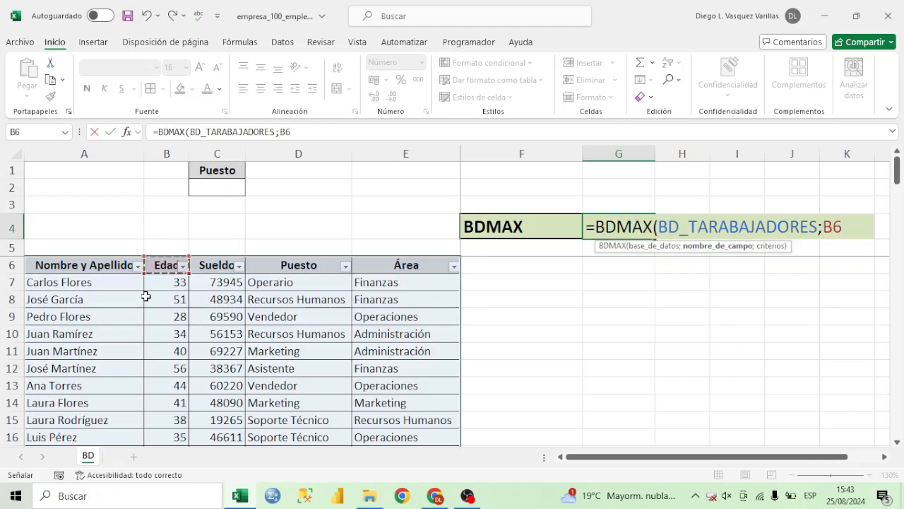
{"action": "type", "text": ";"}
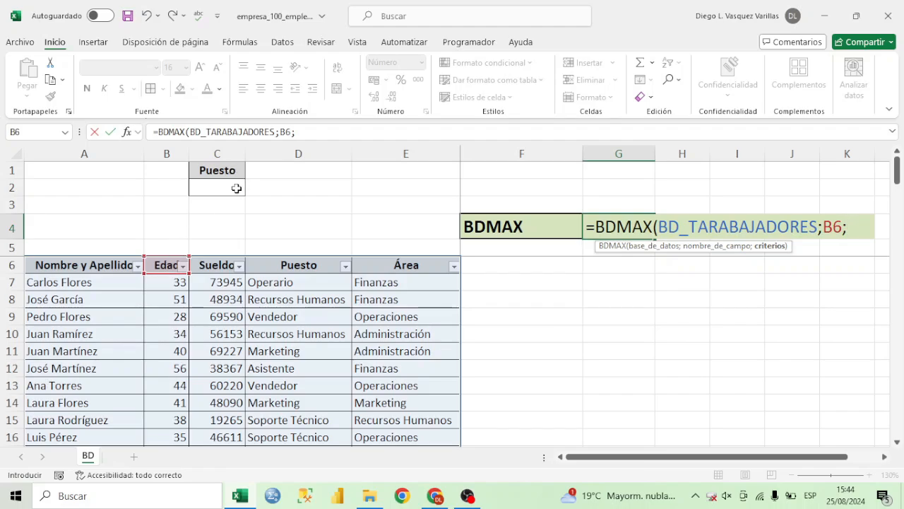
{"action": "left_click_drag", "start_coordinate": [230, 169], "coordinate": [226, 186]}
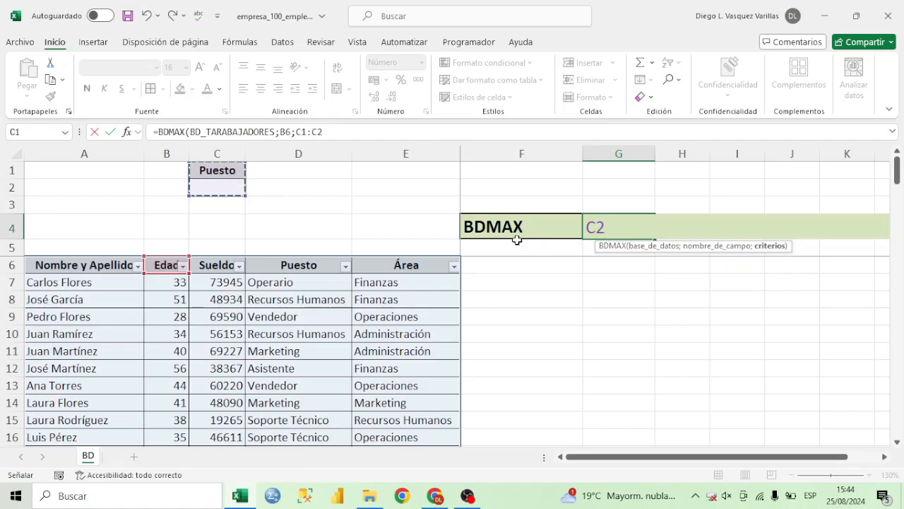
{"action": "type", "text": ")"}
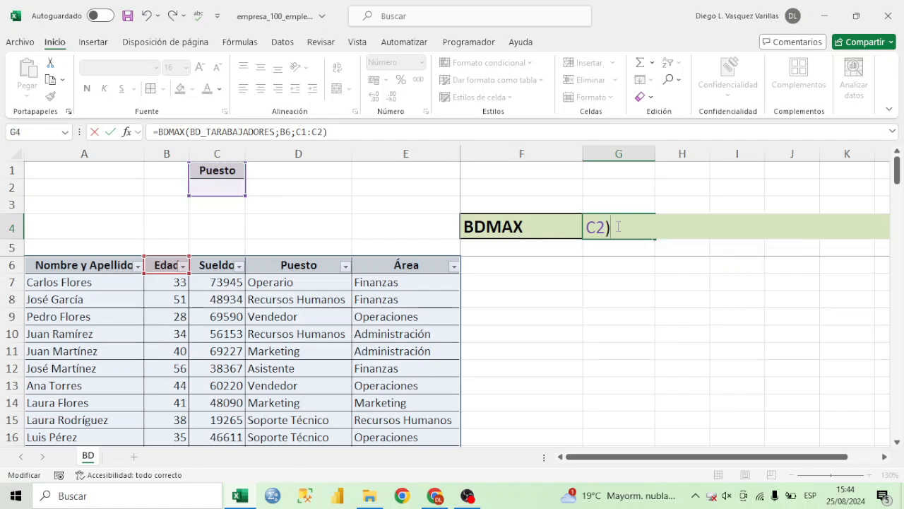
{"action": "key", "text": "Return"}
Check the BDMAX result against the highest value in the Edad column's filter list.
{"action": "left_click", "coordinate": [231, 173]}
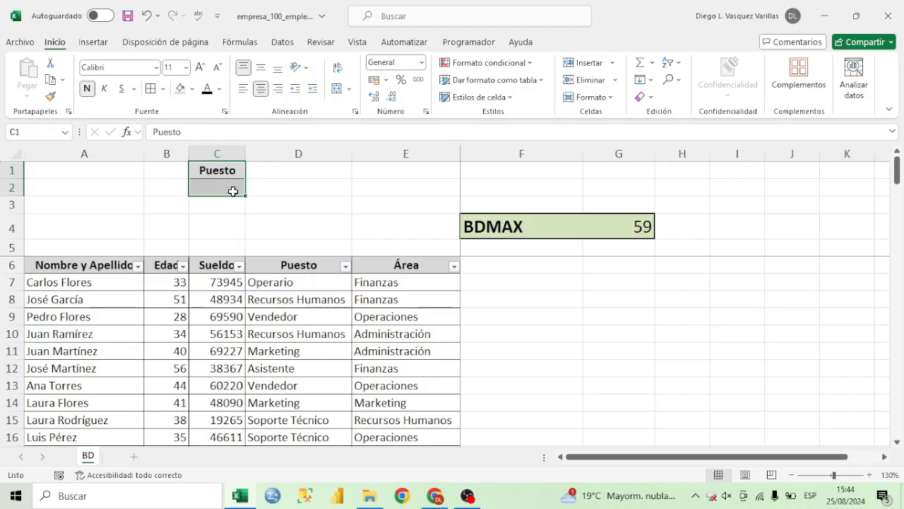
{"action": "left_click", "coordinate": [234, 188]}
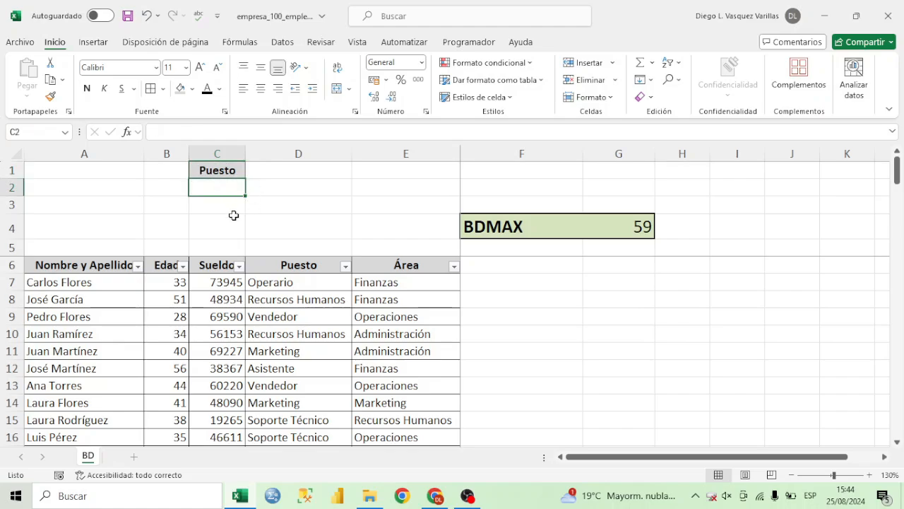
{"action": "left_click", "coordinate": [183, 265]}
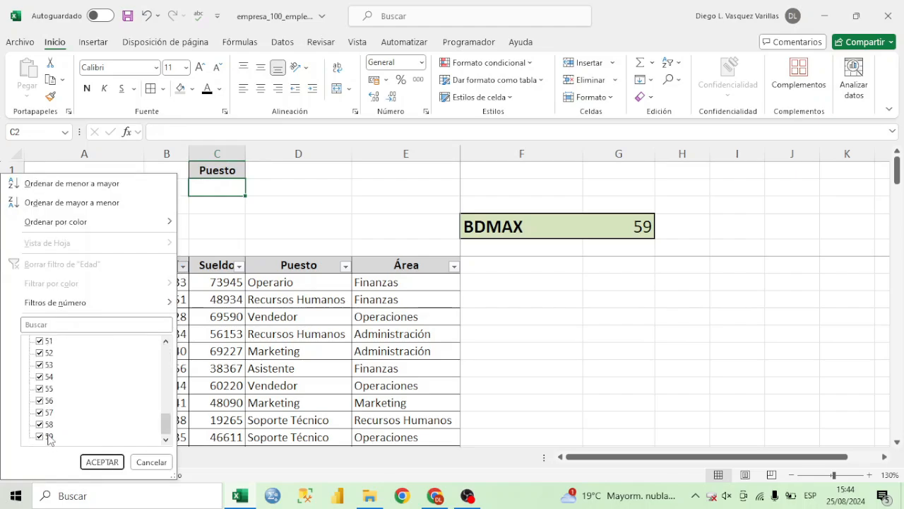
{"action": "left_click", "coordinate": [602, 228]}
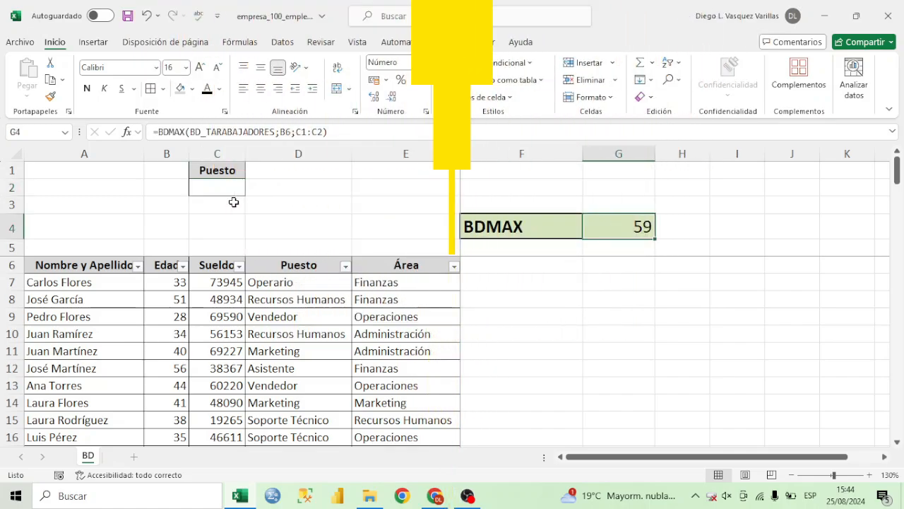
Enter Operario as the Puesto criterion in C2 and filter the table's Puesto column to show only Operario.
{"action": "type", "text": "Operario"}
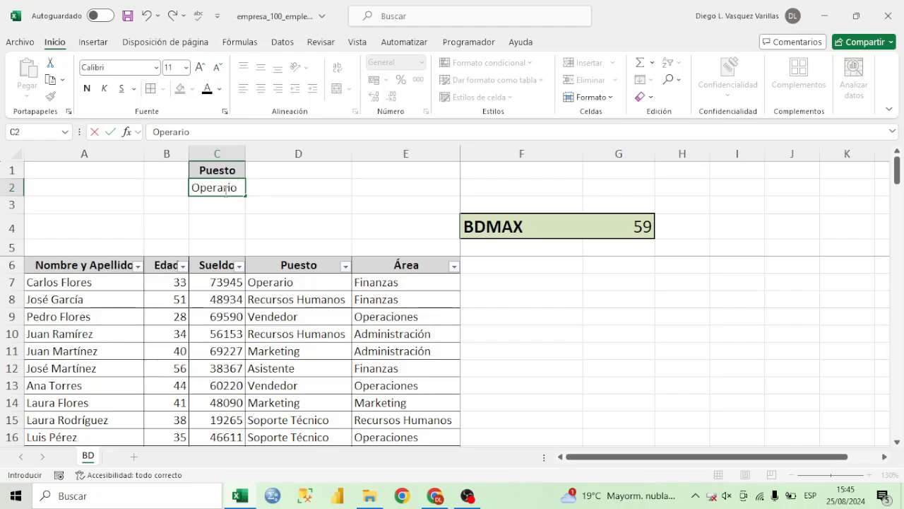
{"action": "key", "text": "Return"}
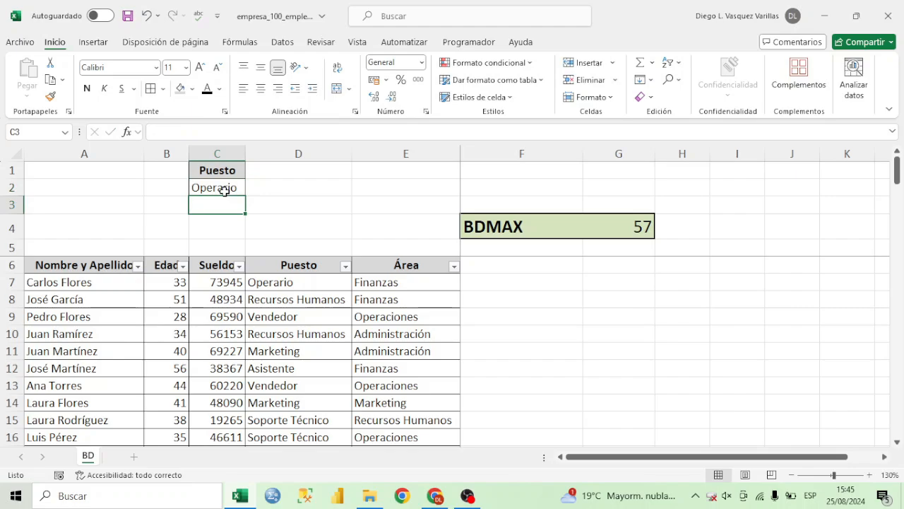
{"action": "left_click", "coordinate": [345, 267]}
{"action": "left_click", "coordinate": [244, 342]}
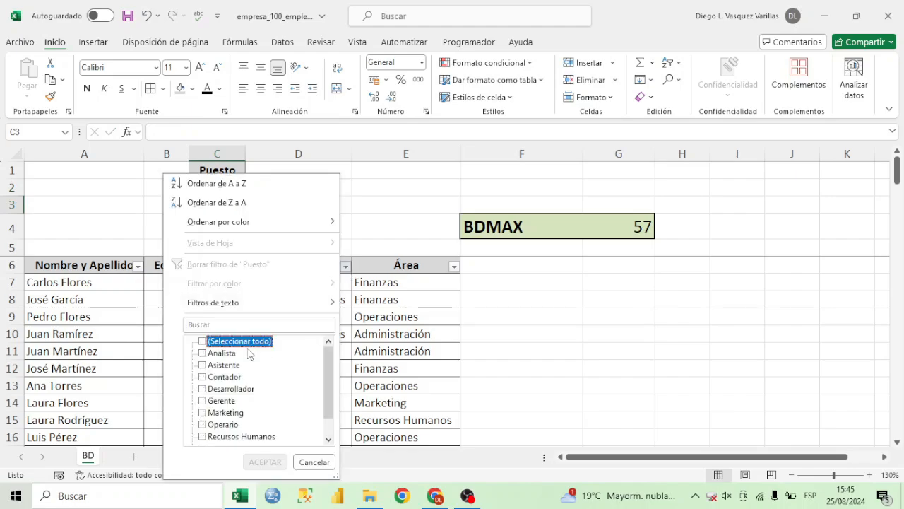
{"action": "left_click", "coordinate": [203, 424]}
{"action": "left_click", "coordinate": [264, 462]}
{"action": "left_click", "coordinate": [170, 299]}
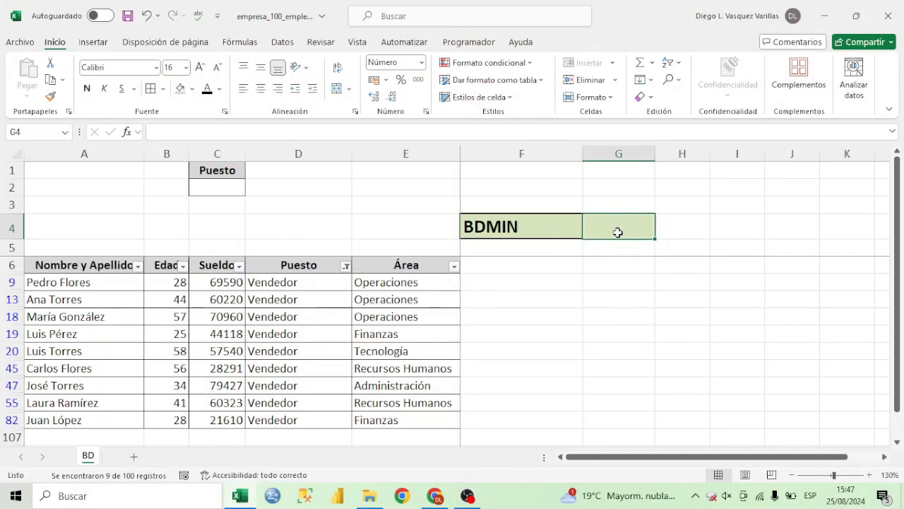
Enter =BDMIN(BD_TARABAJADORES;C6;C1:C2) in G4 and check the result against the lowest value in the Sueldo filter list.
{"action": "type", "text": "=BD"}
{"action": "type", "text": "MI"}
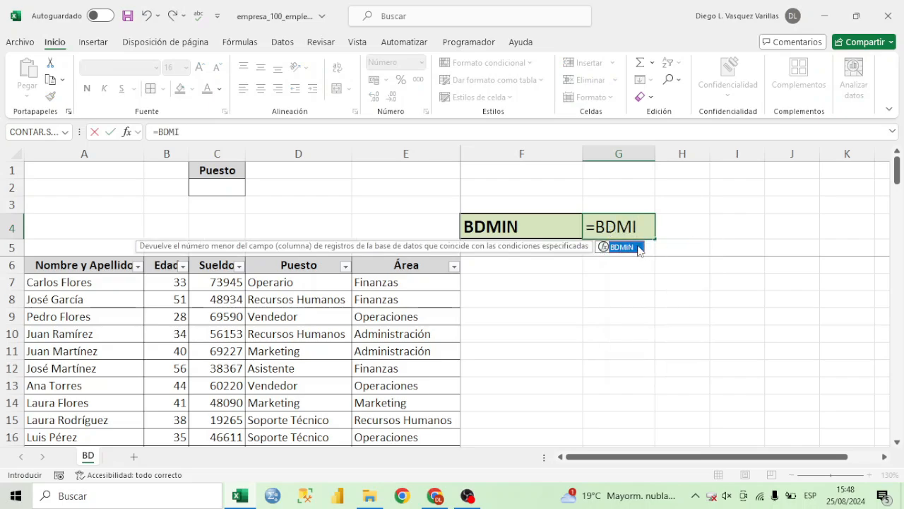
{"action": "double_click", "coordinate": [638, 248]}
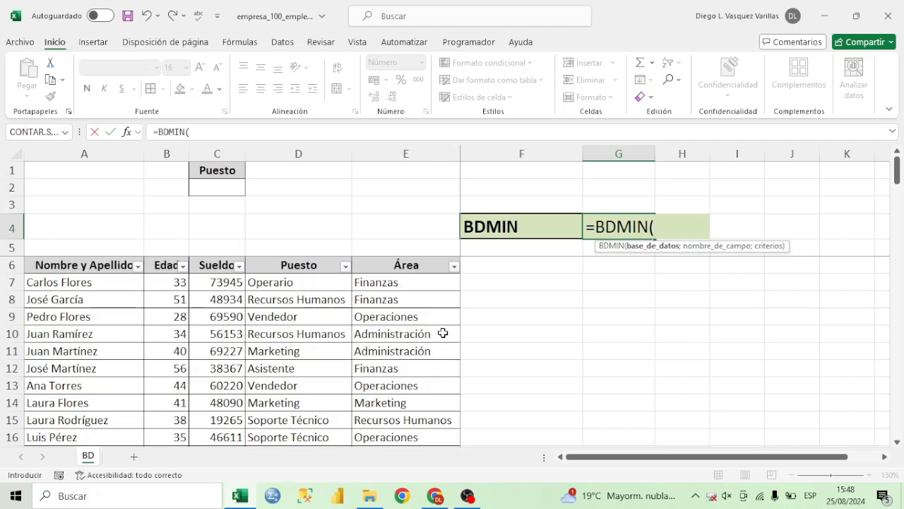
{"action": "type", "text": "BD_"}
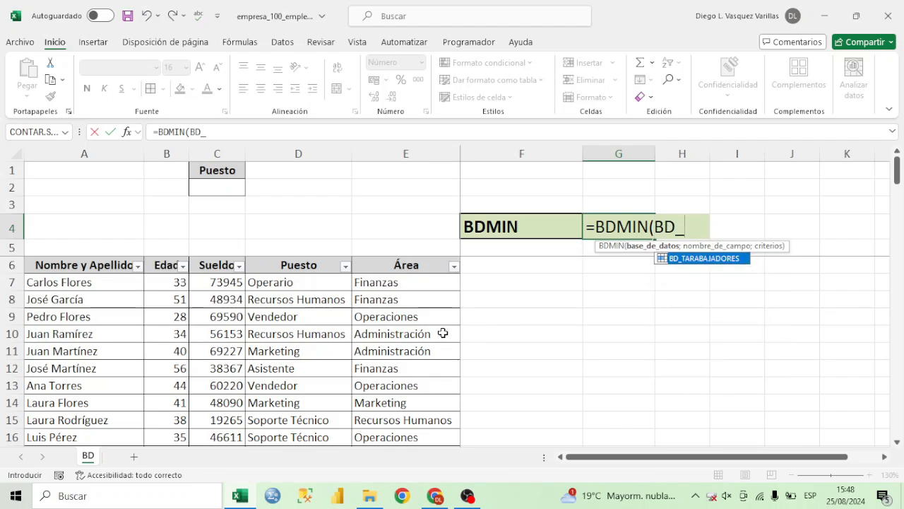
{"action": "double_click", "coordinate": [718, 258]}
{"action": "type", "text": ";"}
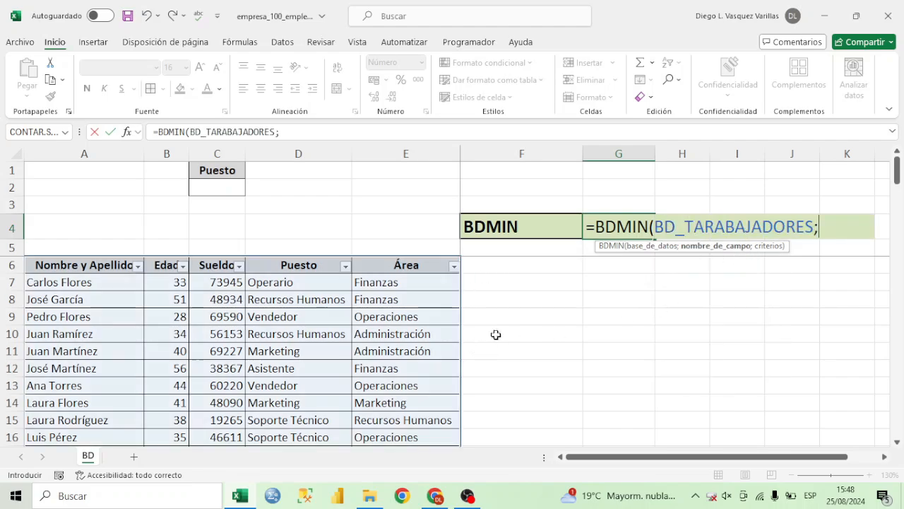
{"action": "left_click", "coordinate": [223, 264]}
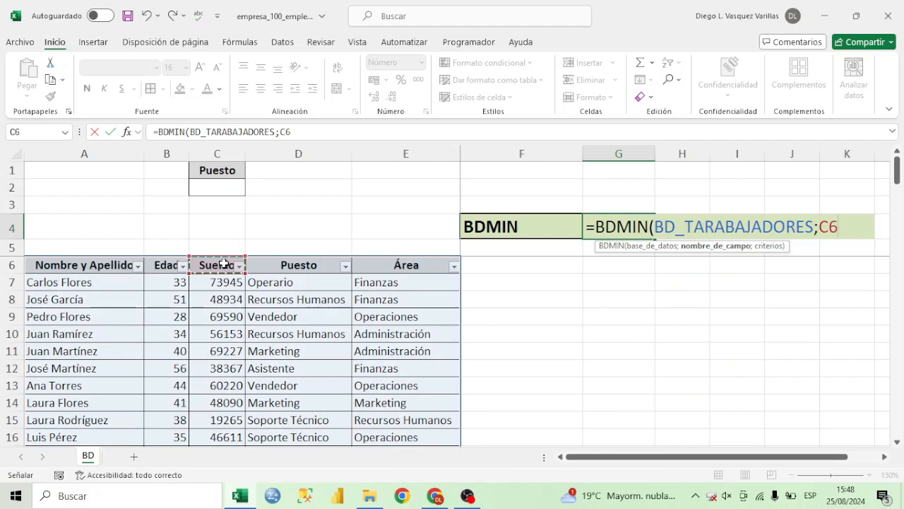
{"action": "type", "text": ";"}
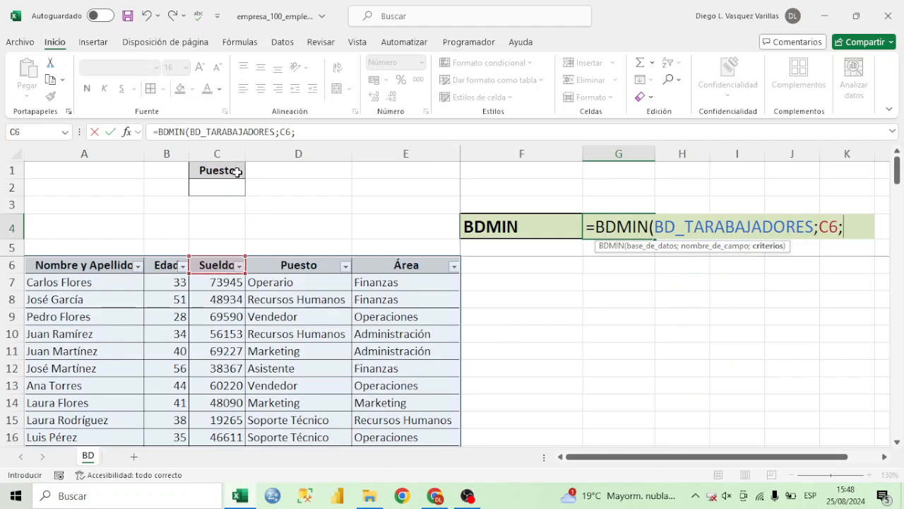
{"action": "left_click_drag", "start_coordinate": [238, 170], "coordinate": [236, 181]}
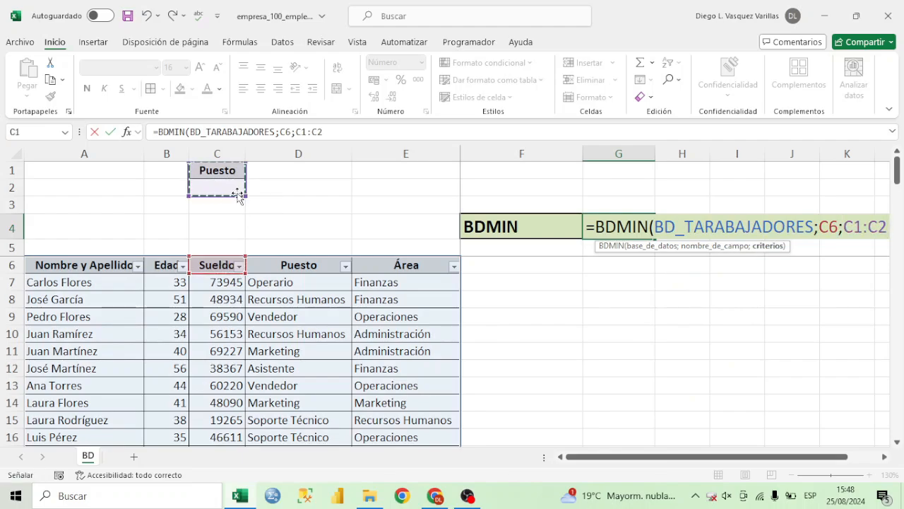
{"action": "type", "text": ")"}
{"action": "key", "text": "Return"}
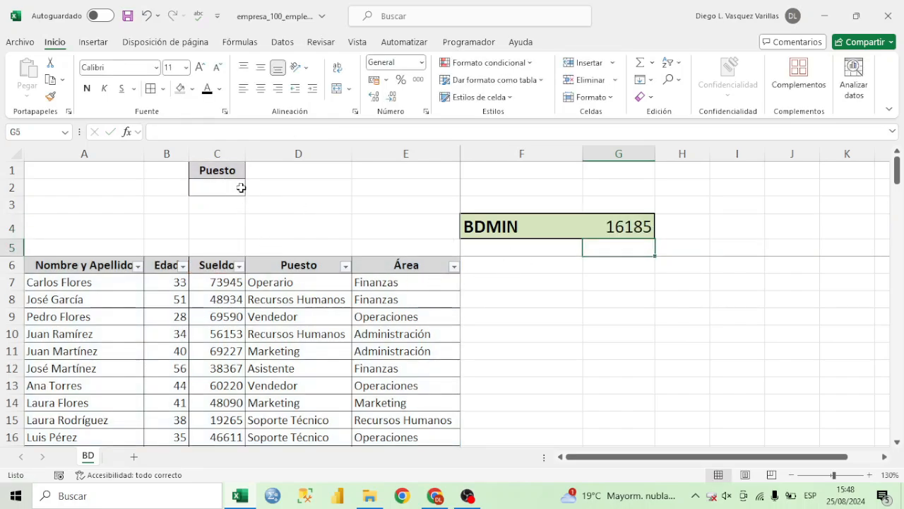
{"action": "left_click", "coordinate": [240, 266]}
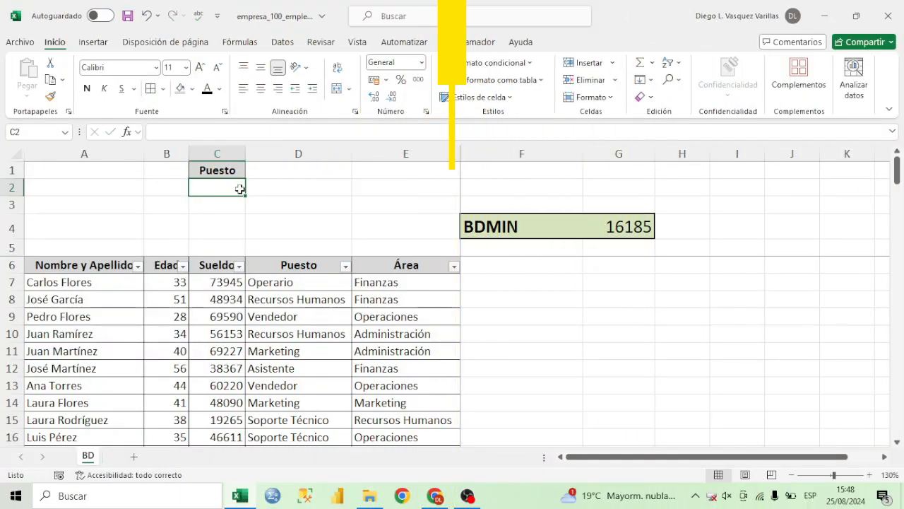
Enter Marketing as the Puesto criterion in C2.
{"action": "type", "text": "m"}
{"action": "type", "text": "Mar"}
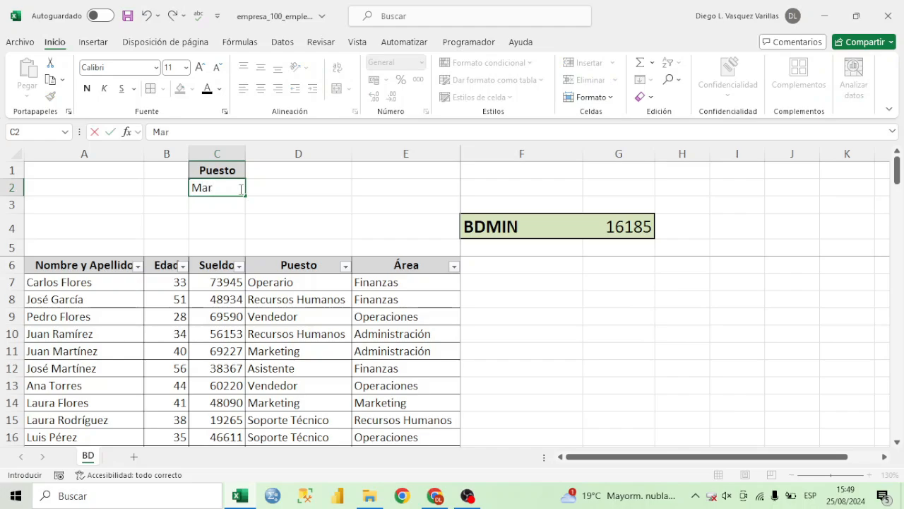
{"action": "type", "text": "keting"}
{"action": "key", "text": "Return"}
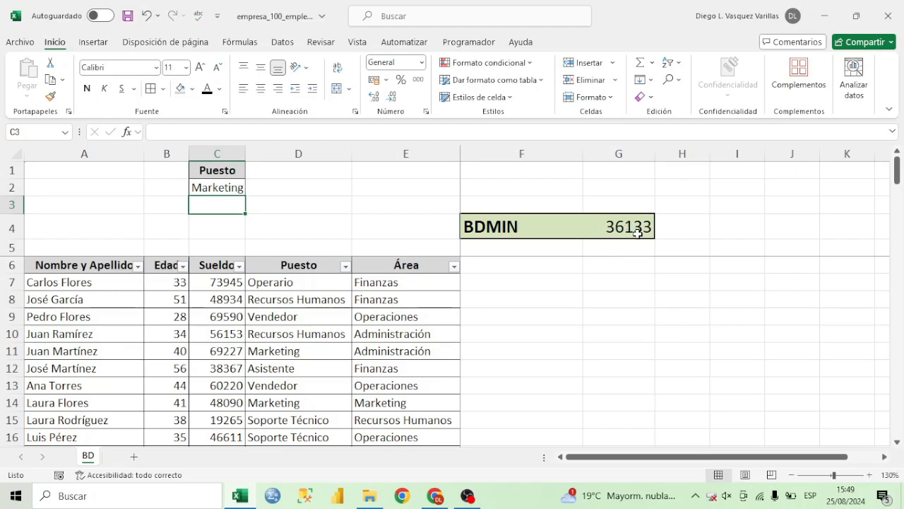
Filter the table's Puesto column to show only Marketing and open the Sueldo filter list to check the minimum salary.
{"action": "left_click", "coordinate": [345, 267]}
{"action": "left_click", "coordinate": [239, 342]}
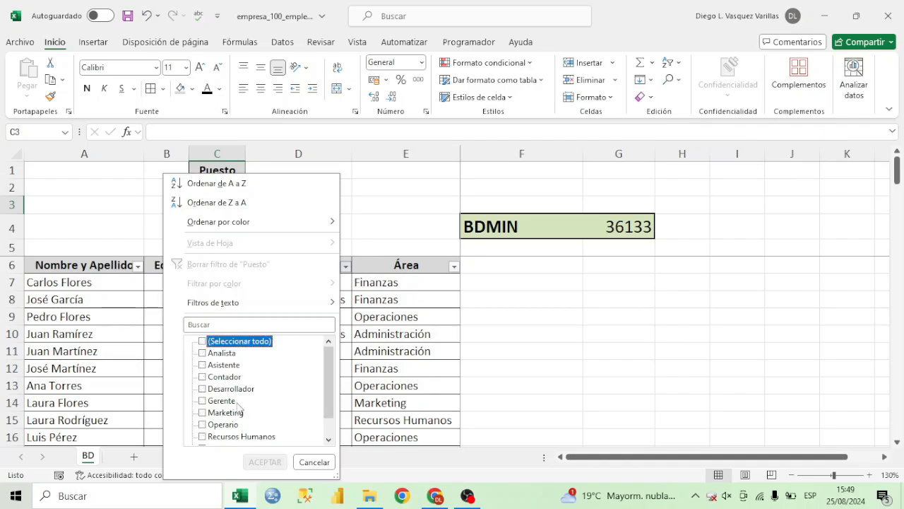
{"action": "left_click", "coordinate": [226, 413]}
{"action": "left_click", "coordinate": [264, 461]}
{"action": "left_click", "coordinate": [239, 266]}
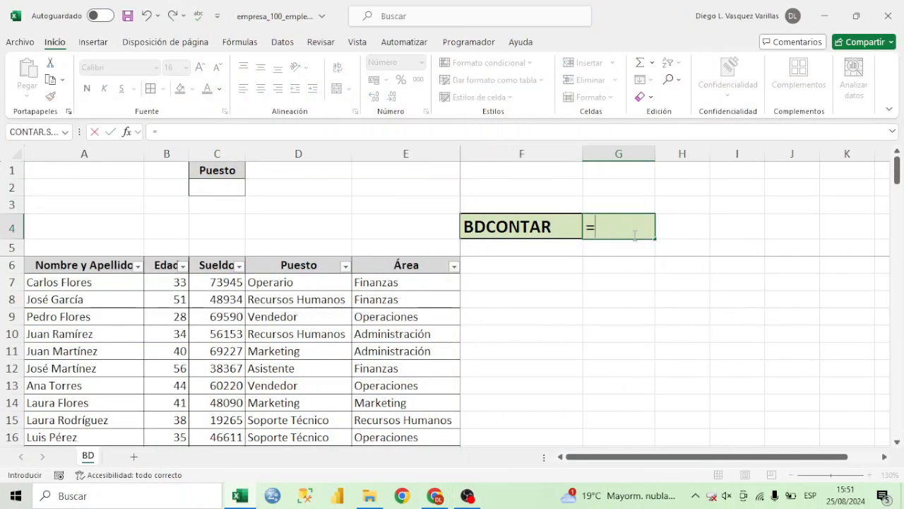
Enter =BDCONTAR(BD_TARABAJADORES;B6;C1:C2) in G4 to count the numeric Edad entries that meet the Puesto criterion.
{"action": "type", "text": "BON"}
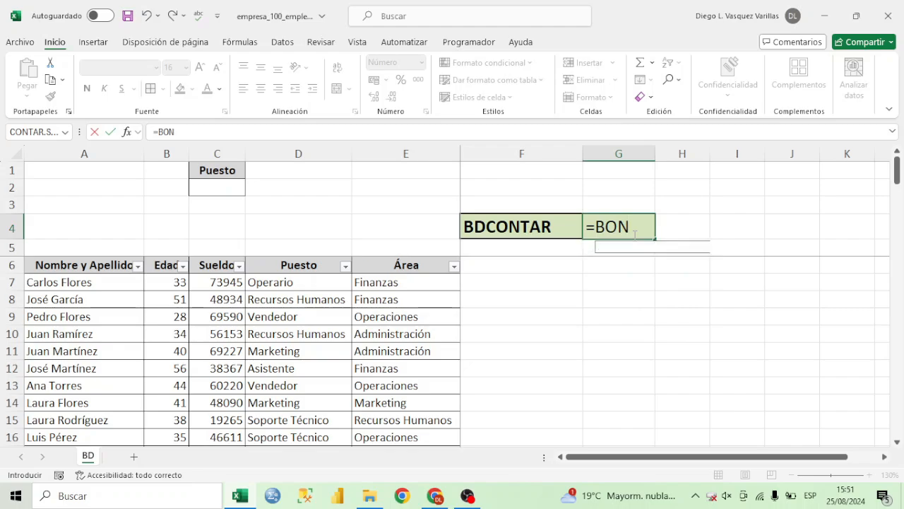
{"action": "key", "text": "BackSpace"}
{"action": "key", "text": "BackSpace"}
{"action": "type", "text": "D"}
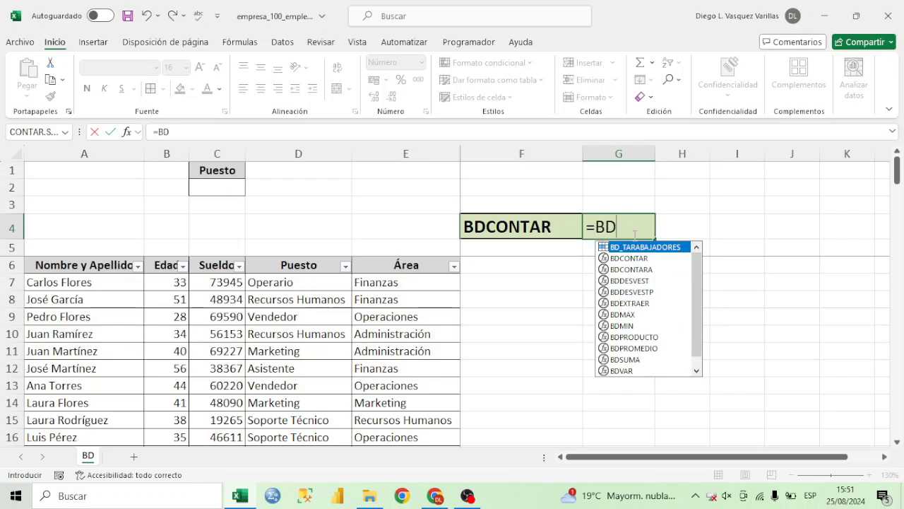
{"action": "type", "text": "CON"}
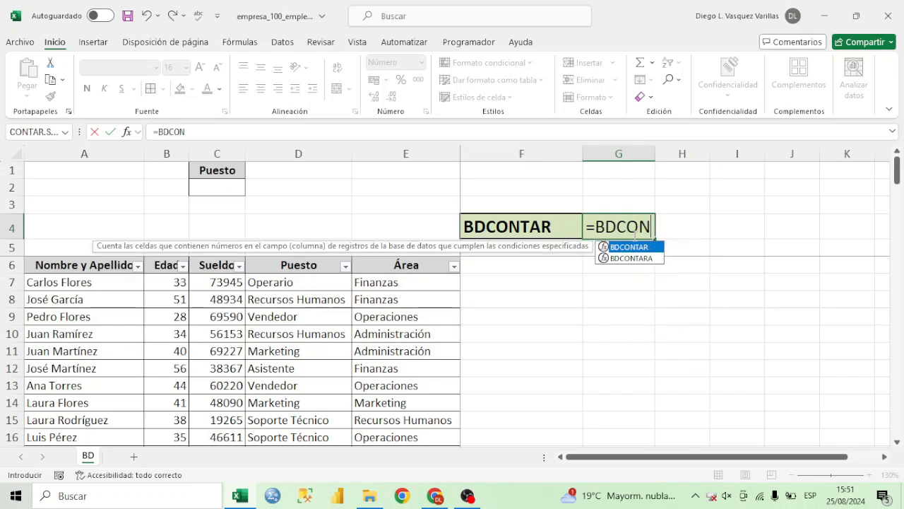
{"action": "double_click", "coordinate": [640, 247]}
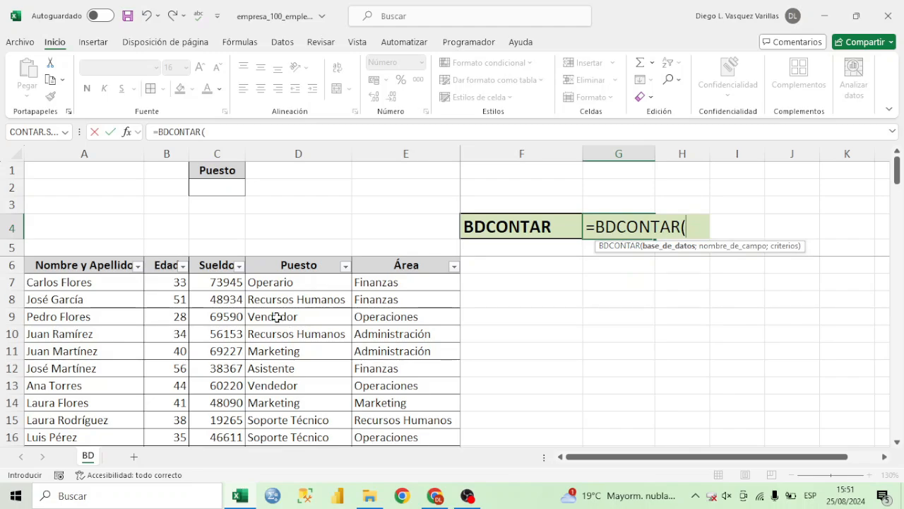
{"action": "type", "text": "BD_"}
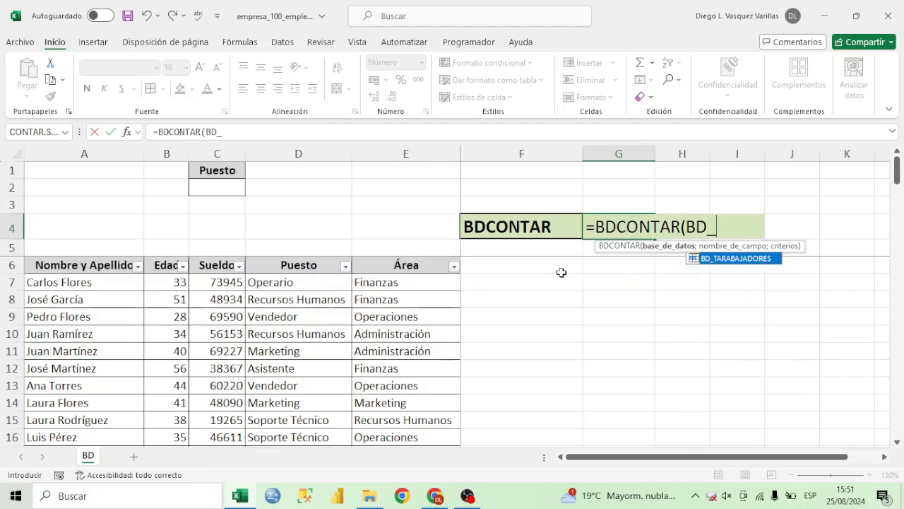
{"action": "double_click", "coordinate": [747, 255]}
{"action": "type", "text": ";"}
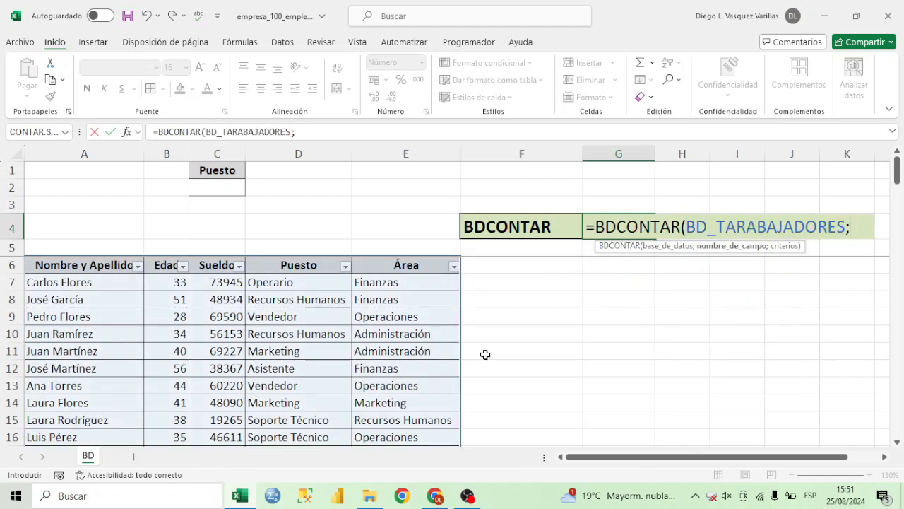
{"action": "left_click", "coordinate": [169, 265]}
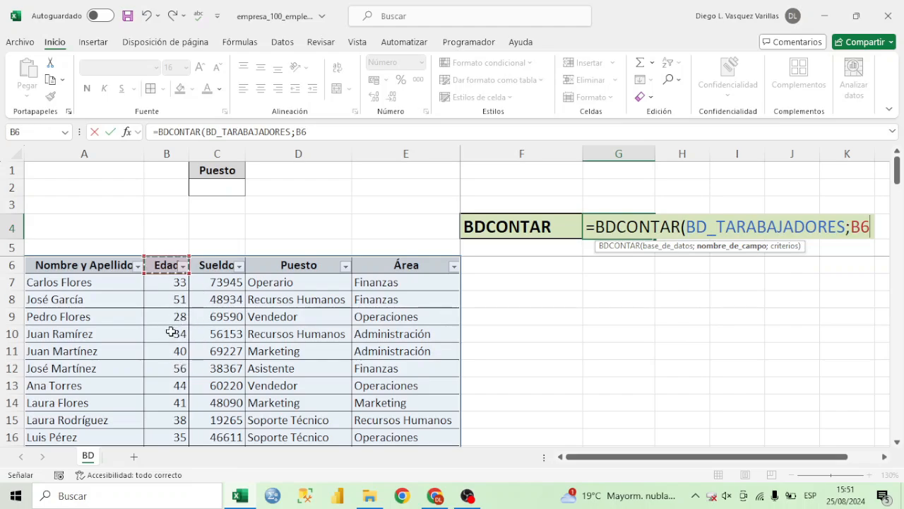
{"action": "type", "text": ";"}
{"action": "left_click_drag", "start_coordinate": [212, 172], "coordinate": [218, 186]}
{"action": "type", "text": ")"}
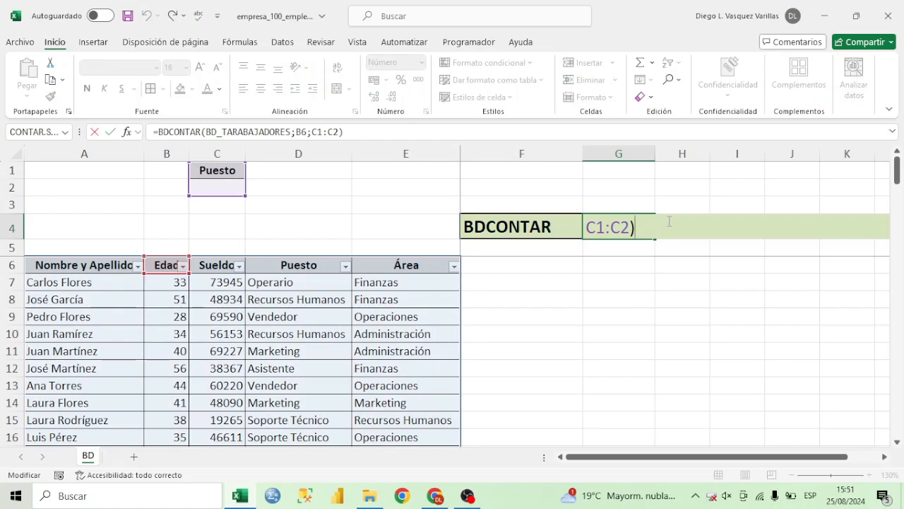
{"action": "key", "text": "Return"}
{"action": "key", "text": "Up"}
Select all Edad values from B7 to B106 to compare their count with the BDCONTAR result.
{"action": "left_click", "coordinate": [236, 186]}
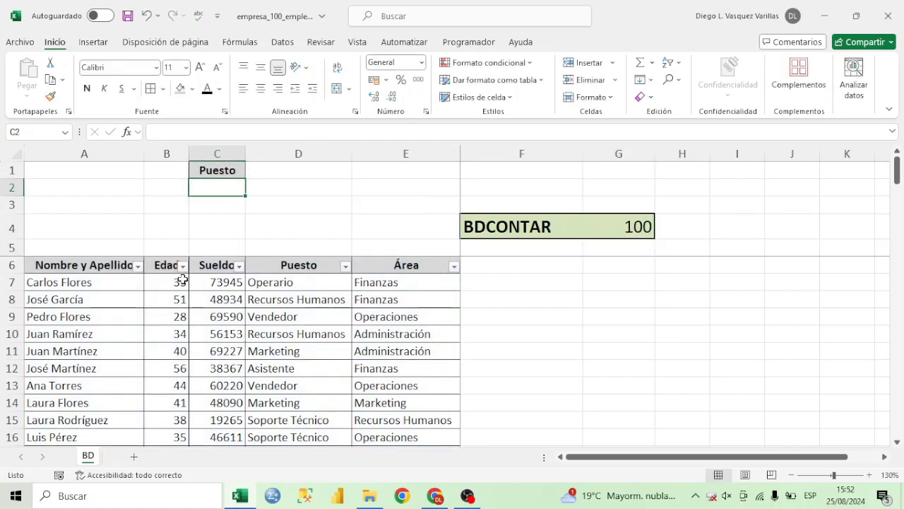
{"action": "left_click_drag", "start_coordinate": [182, 280], "coordinate": [181, 420]}
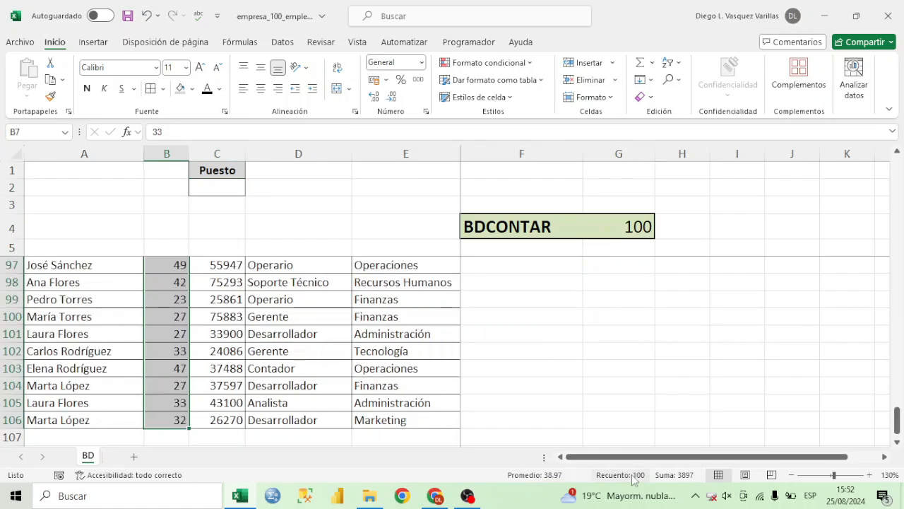
{"action": "left_click_drag", "start_coordinate": [897, 418], "coordinate": [897, 163]}
Enter Recursos Humanos as the Puesto criterion in C2 and check the BDCONTAR result in G4.
{"action": "left_click", "coordinate": [218, 188]}
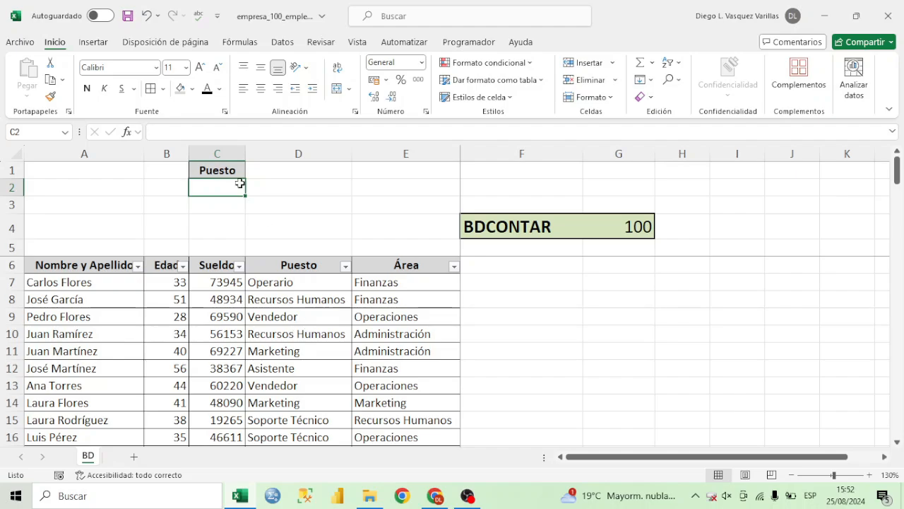
{"action": "type", "text": "Recursos Humanos"}
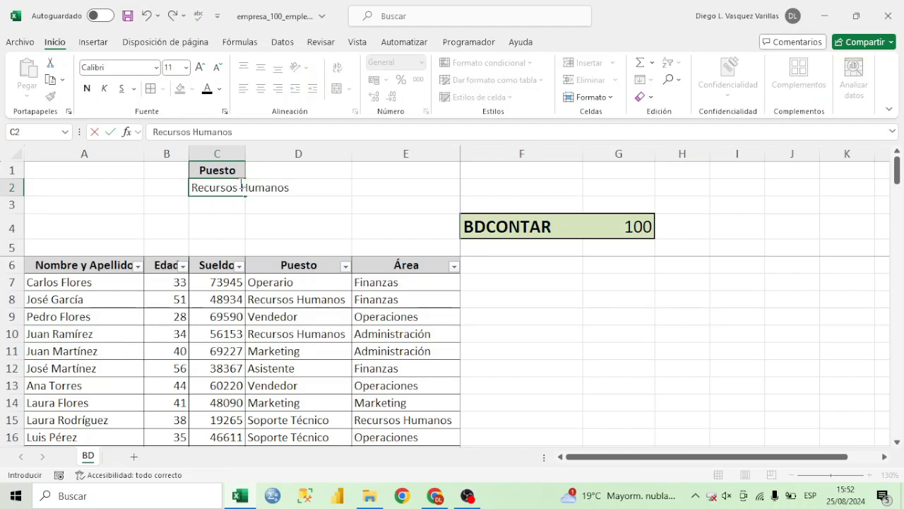
{"action": "key", "text": "Return"}
{"action": "left_click", "coordinate": [643, 232]}
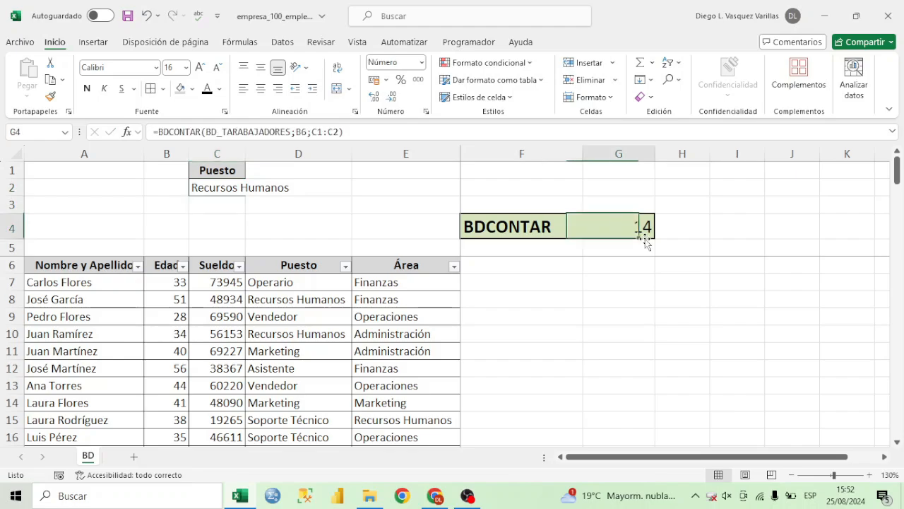
Filter the Puesto column to show only Recursos Humanos and select the filtered Edad cells to verify the count.
{"action": "left_click", "coordinate": [346, 267]}
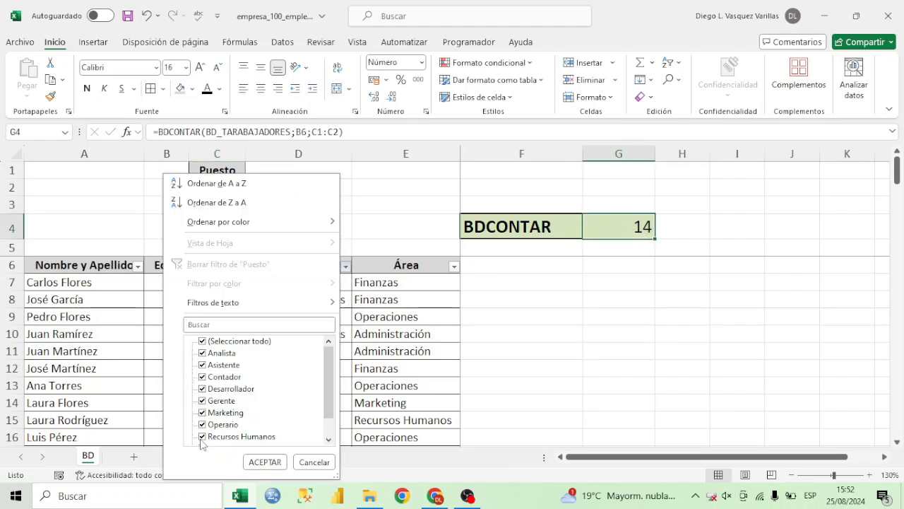
{"action": "left_click", "coordinate": [251, 343]}
{"action": "left_click", "coordinate": [238, 437]}
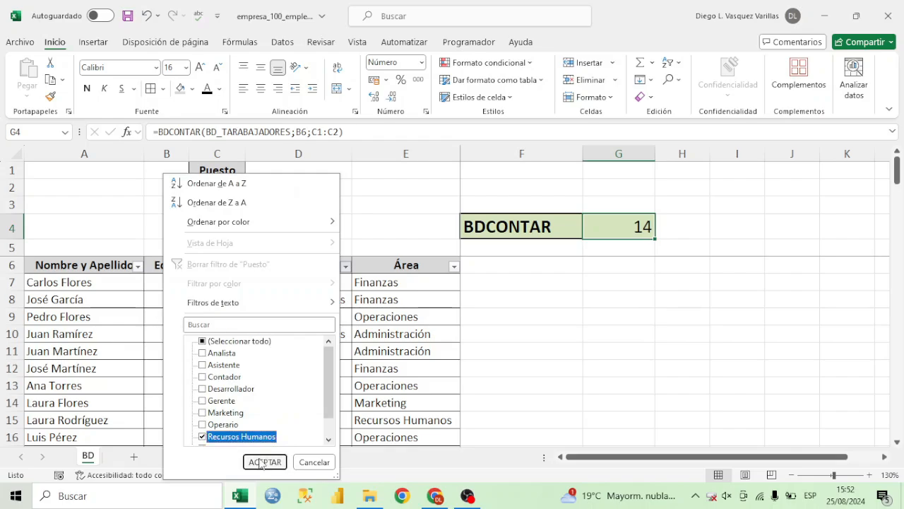
{"action": "left_click", "coordinate": [264, 461]}
{"action": "left_click_drag", "start_coordinate": [182, 283], "coordinate": [169, 436]}
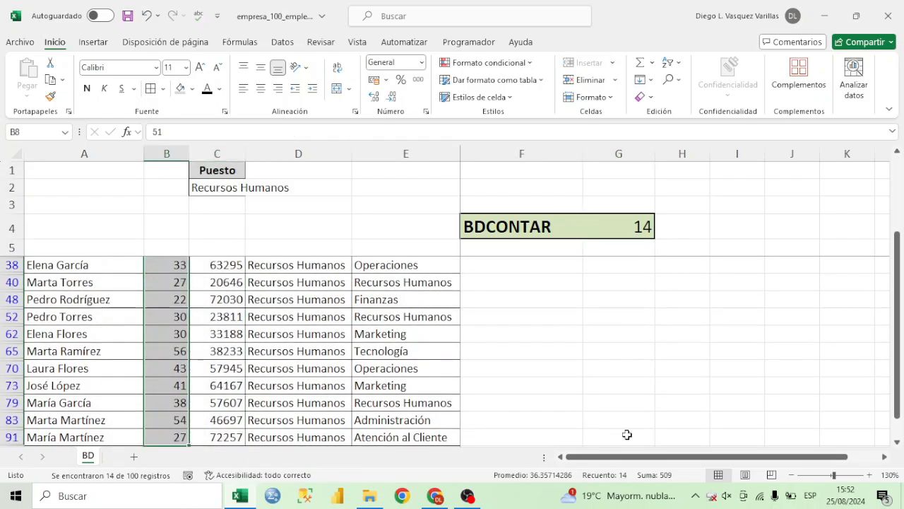
{"action": "scroll", "coordinate": [605, 368], "scroll_direction": "up", "scroll_amount": 2}
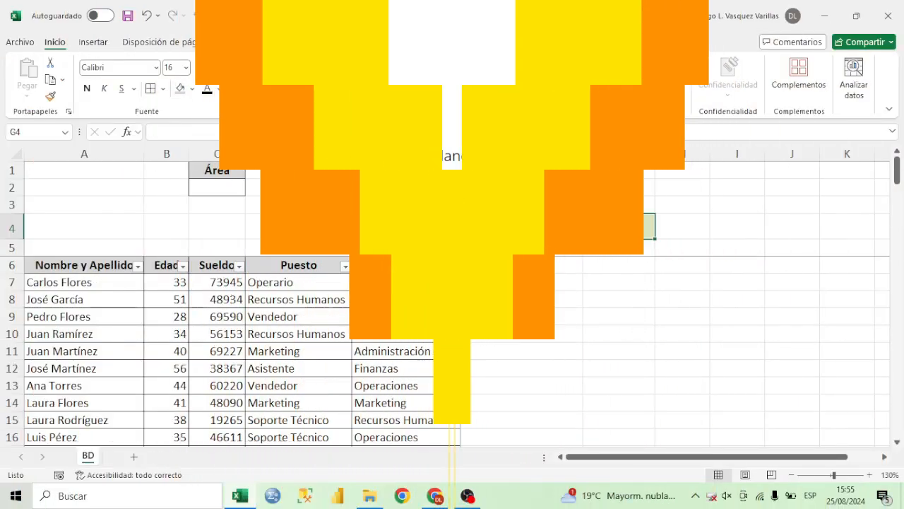
Enter =BDCONTARA(BD_TARABAJADORES;A6;C1:C2) in G4 and select the Nombre y Apellido entries to compare their count with the result.
{"action": "type", "text": "=BDCONTARA("}
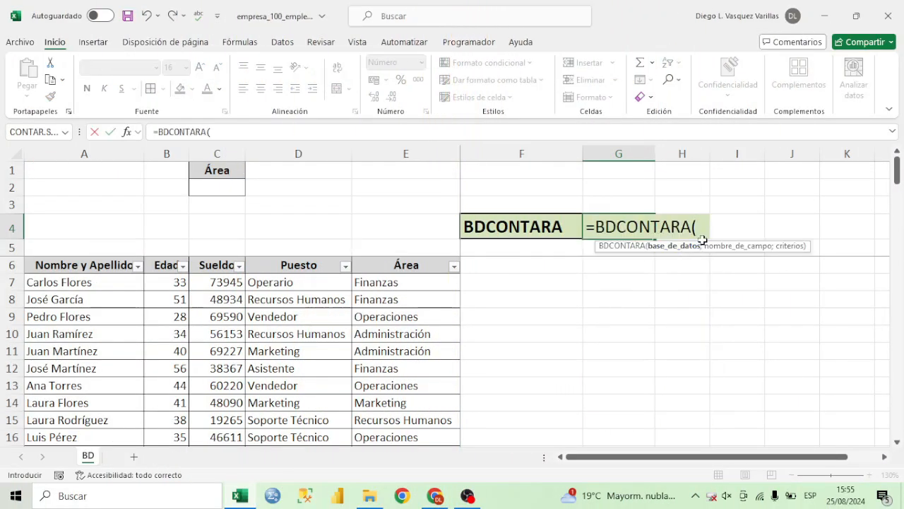
{"action": "type", "text": "B"}
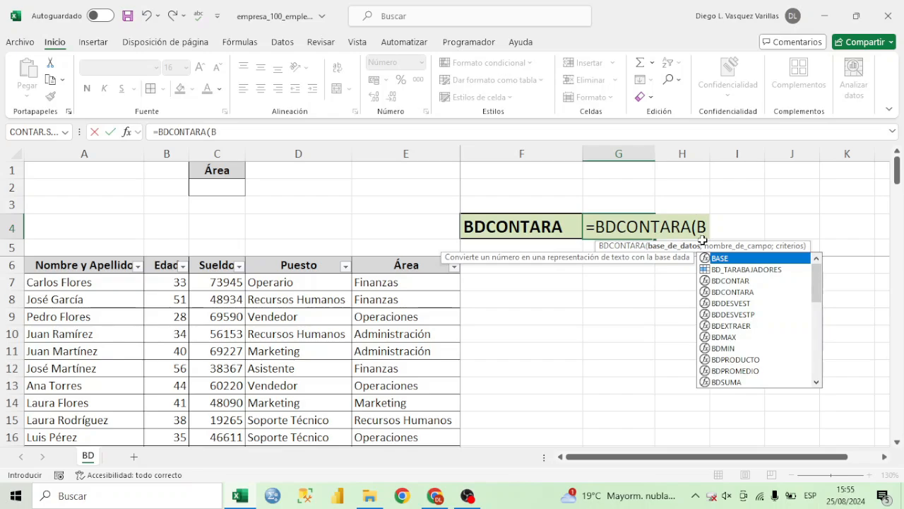
{"action": "type", "text": "D_T"}
{"action": "double_click", "coordinate": [722, 259]}
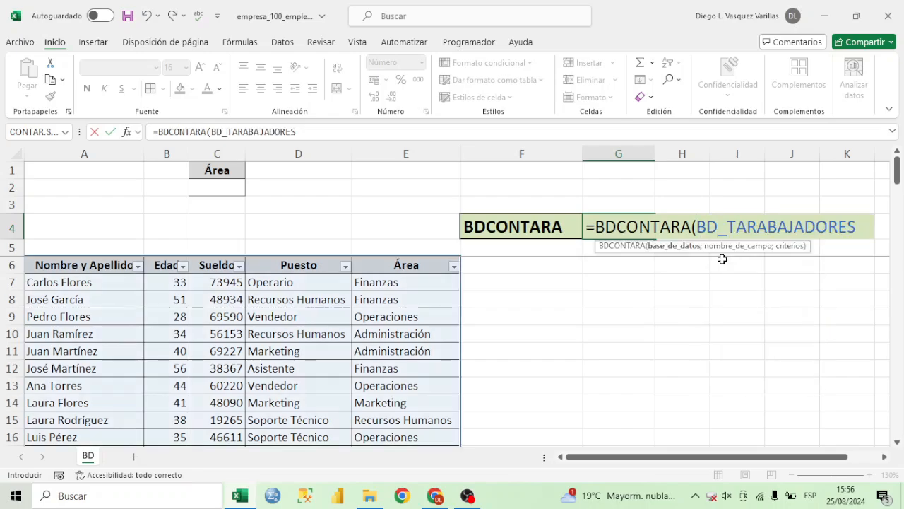
{"action": "type", "text": ";"}
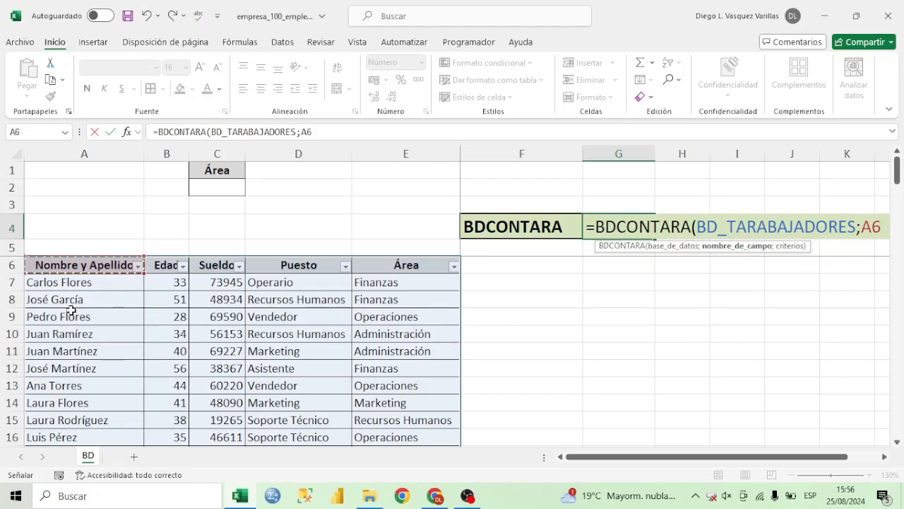
{"action": "type", "text": ";"}
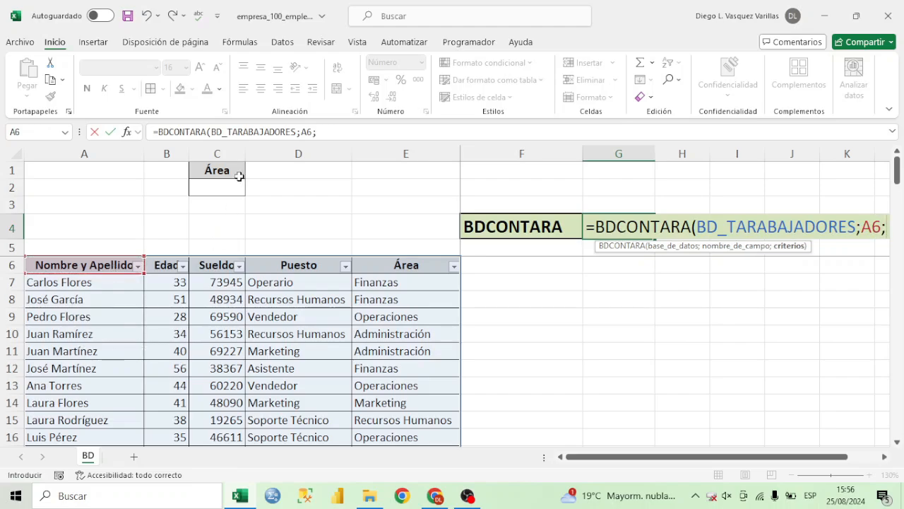
{"action": "left_click_drag", "start_coordinate": [220, 171], "coordinate": [228, 186]}
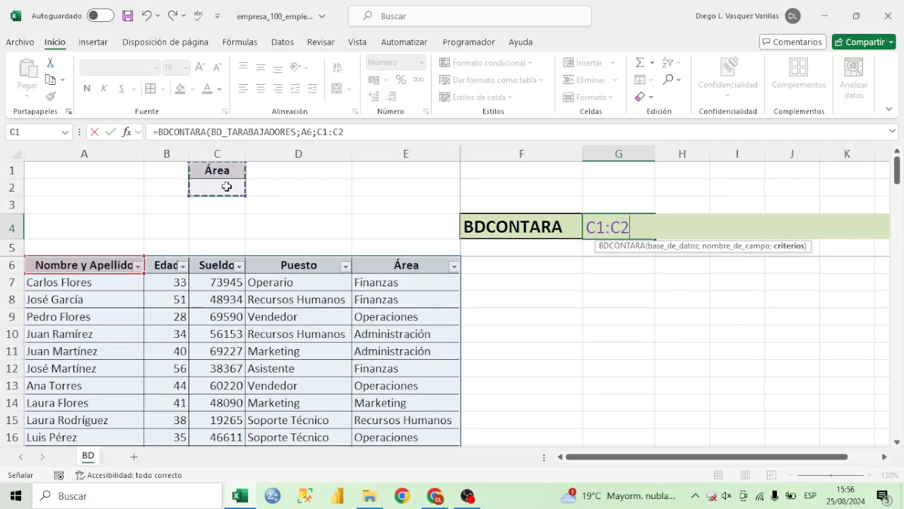
{"action": "type", "text": ")"}
{"action": "key", "text": "Return"}
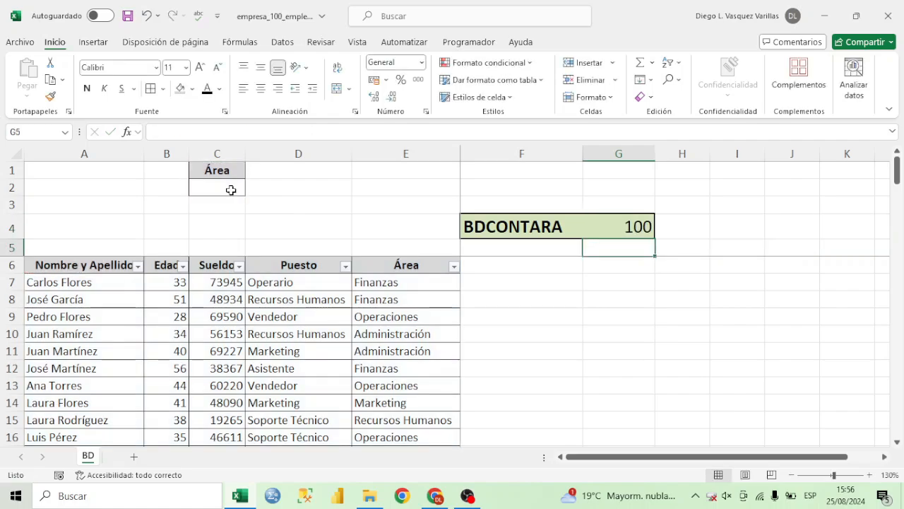
{"action": "left_click", "coordinate": [606, 226]}
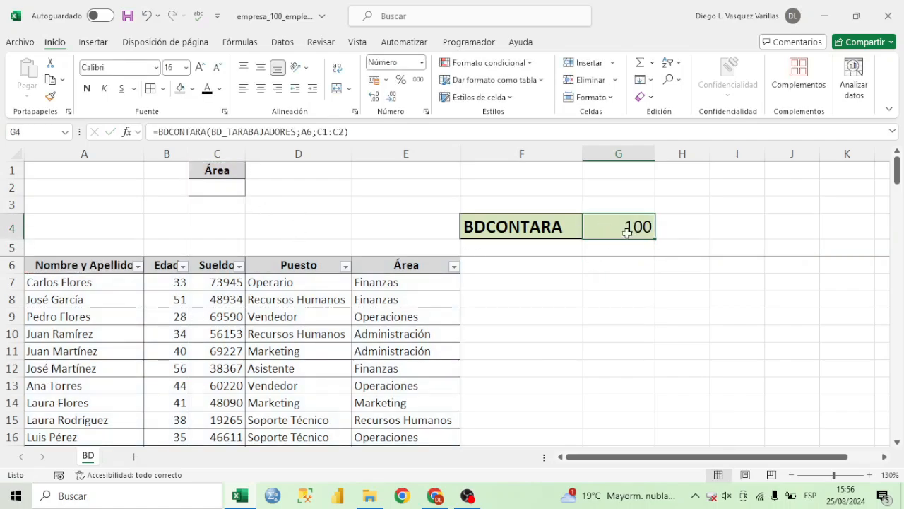
{"action": "left_click_drag", "start_coordinate": [94, 281], "coordinate": [117, 476]}
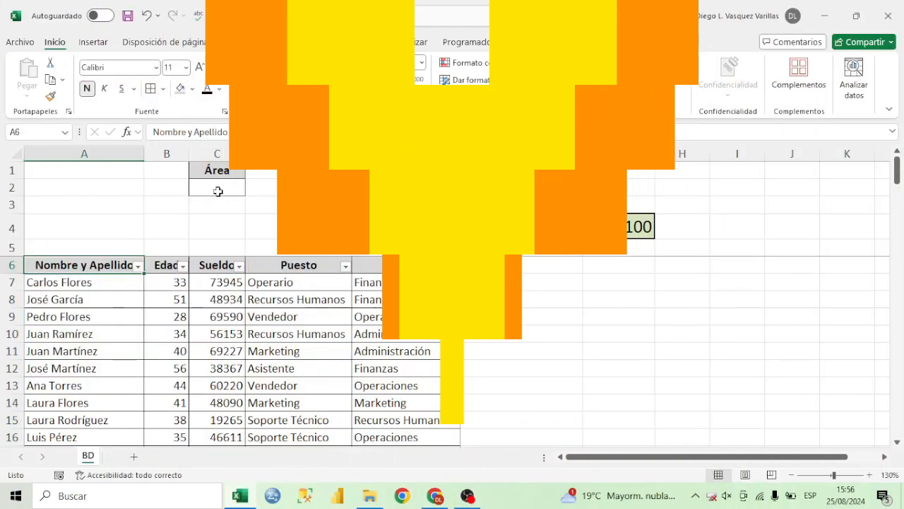
Enter Finanzas as the Área criterion in C2 and check the BDCONTARA result in G4.
{"action": "left_click", "coordinate": [216, 188]}
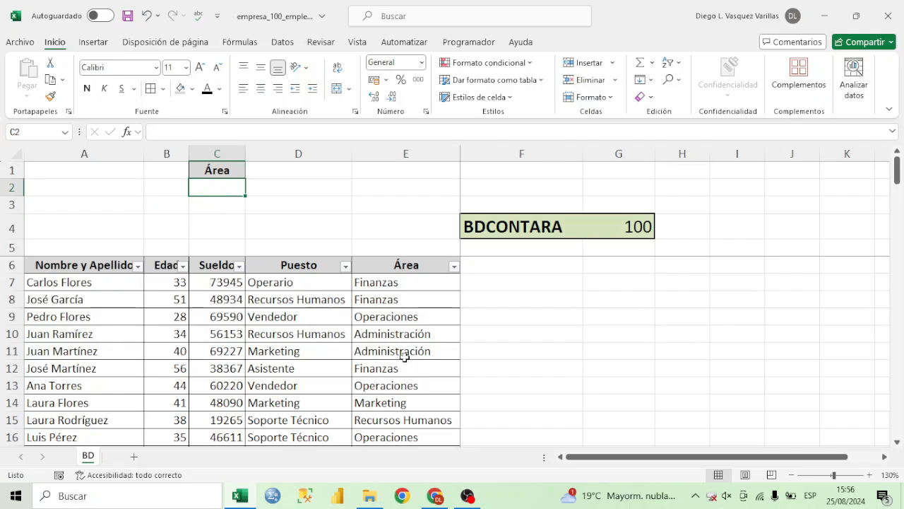
{"action": "scroll", "coordinate": [415, 395], "scroll_direction": "down", "scroll_amount": 2}
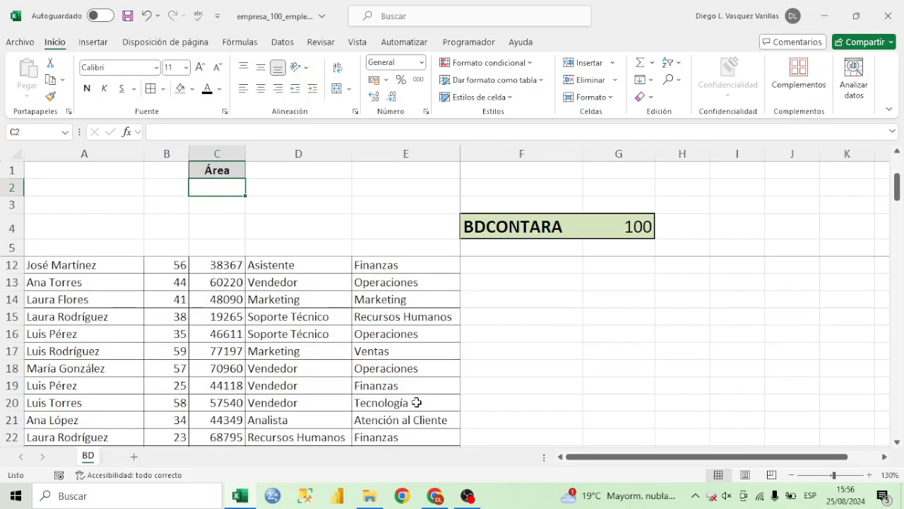
{"action": "scroll", "coordinate": [416, 427], "scroll_direction": "up", "scroll_amount": 2}
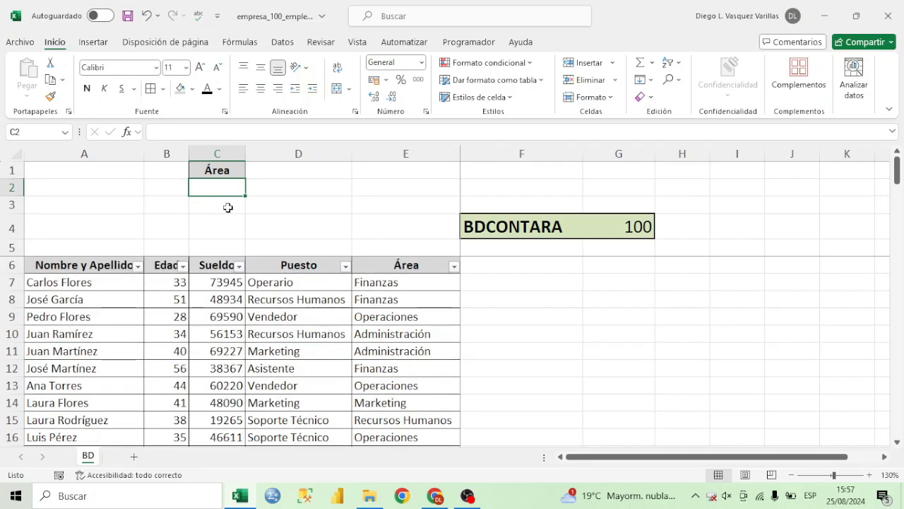
{"action": "type", "text": "finanzas"}
{"action": "key", "text": "Return"}
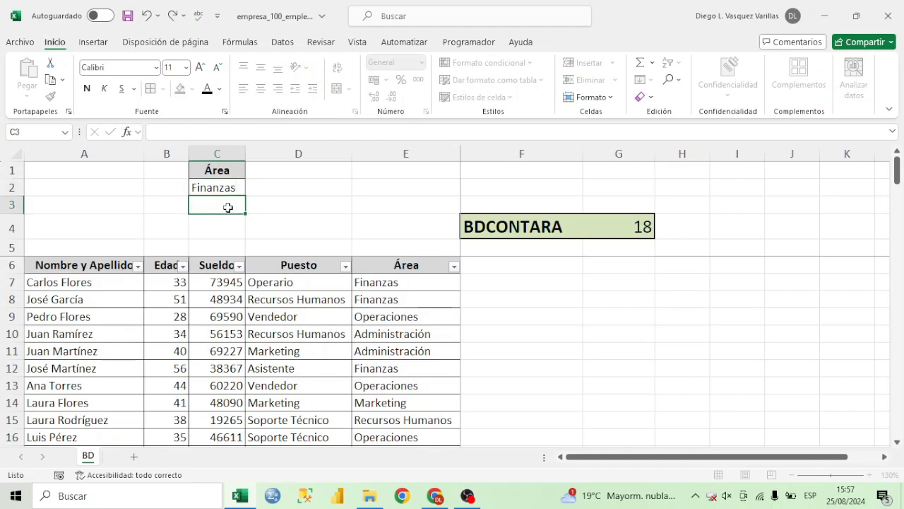
{"action": "left_click", "coordinate": [639, 226]}
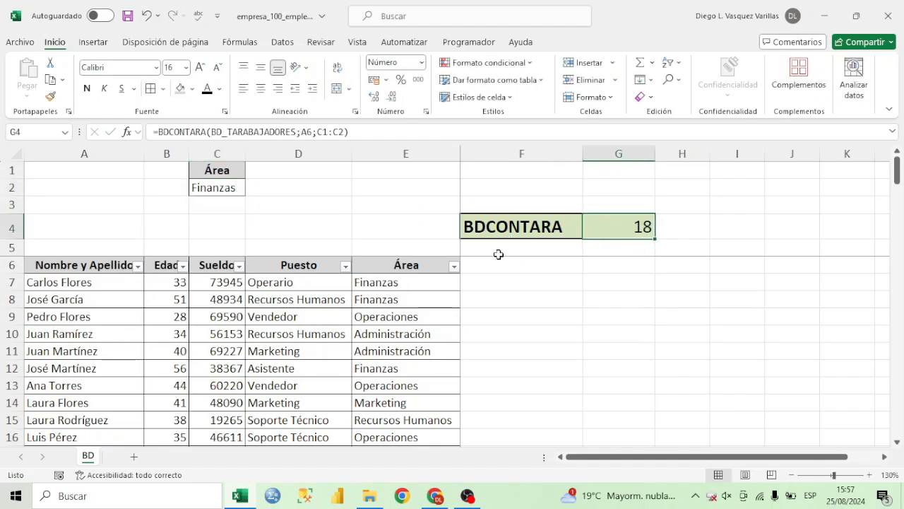
Filter the Área column to show only Finanzas and select the filtered name cells to verify the BDCONTARA count.
{"action": "left_click", "coordinate": [455, 266]}
{"action": "left_click", "coordinate": [362, 342]}
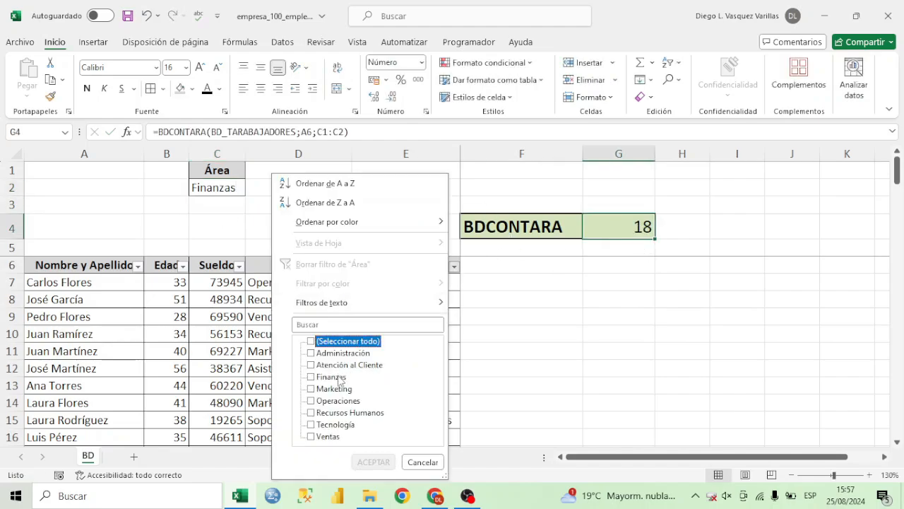
{"action": "left_click", "coordinate": [337, 377]}
{"action": "left_click", "coordinate": [373, 461]}
{"action": "left_click", "coordinate": [299, 281]}
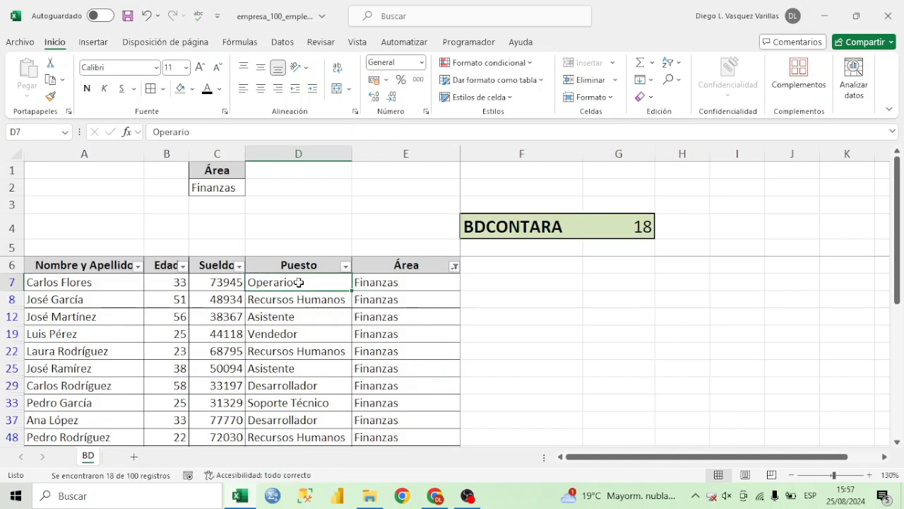
{"action": "key", "text": "Left"}
{"action": "key", "text": "Left"}
{"action": "key", "text": "Left"}
{"action": "key", "text": "ctrl+shift+Down"}
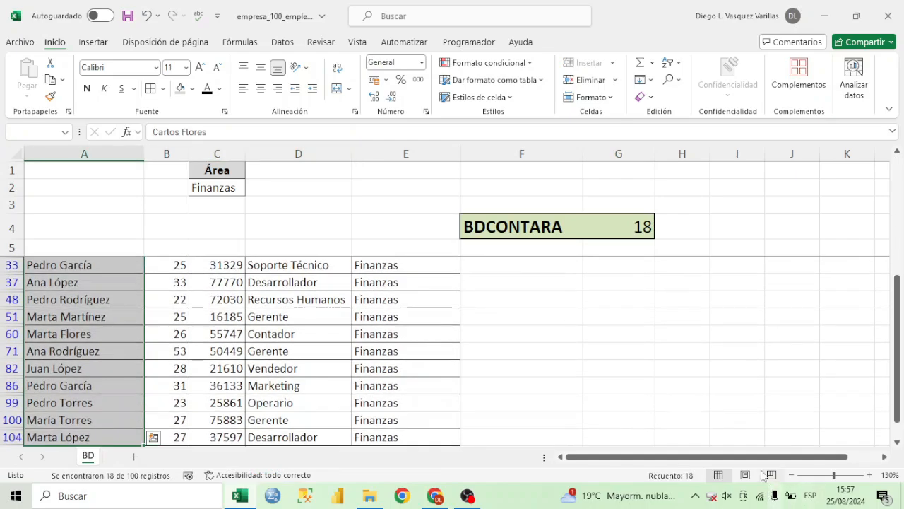
{"action": "left_click", "coordinate": [638, 227]}
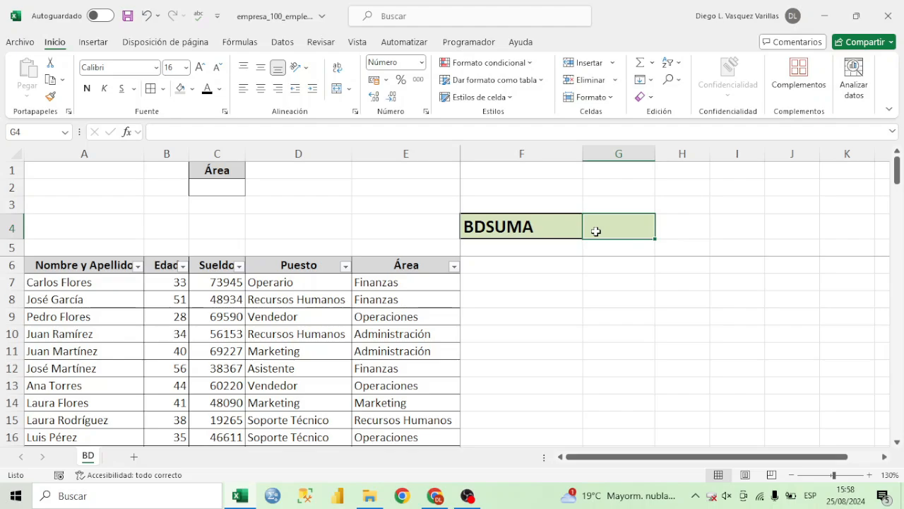
Enter =BDSUMA(BD_TARABAJADORES;C6;C1:C2) in G4 to add up the Sueldo values that meet the Área criterion.
{"action": "type", "text": "="}
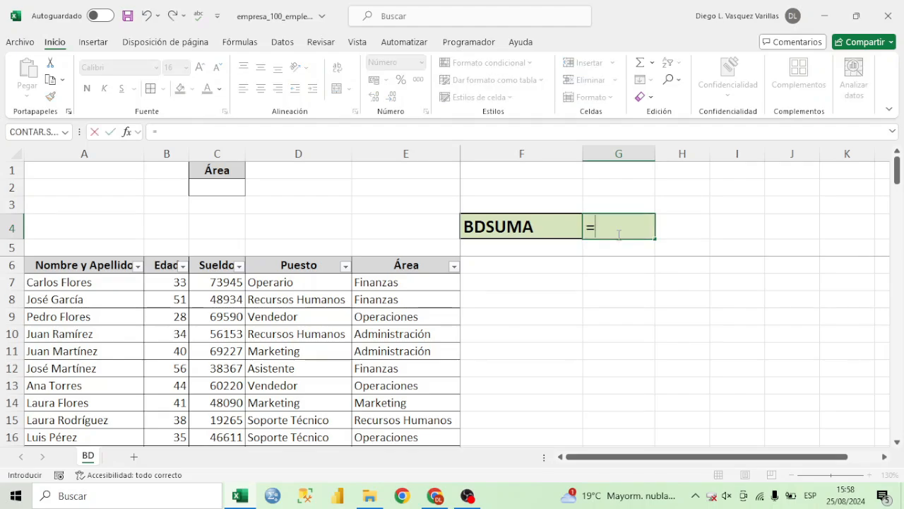
{"action": "type", "text": "BDSU"}
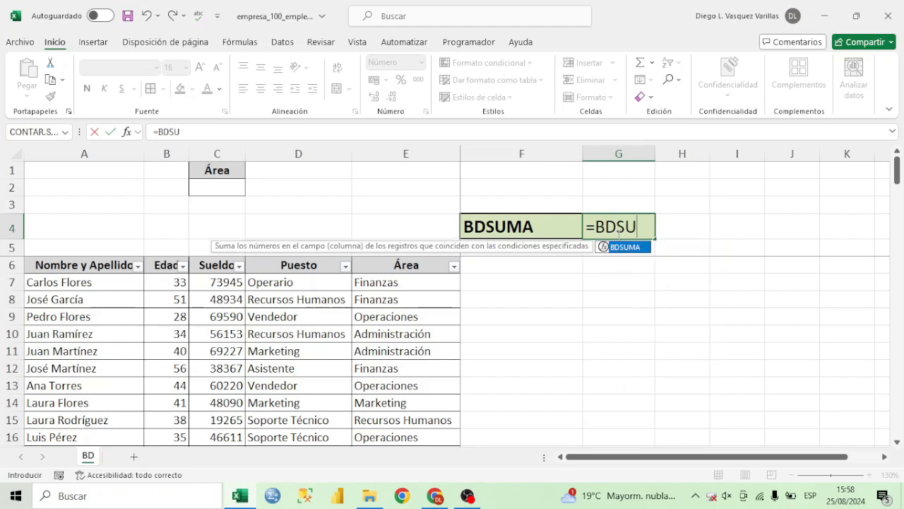
{"action": "key", "text": "Tab"}
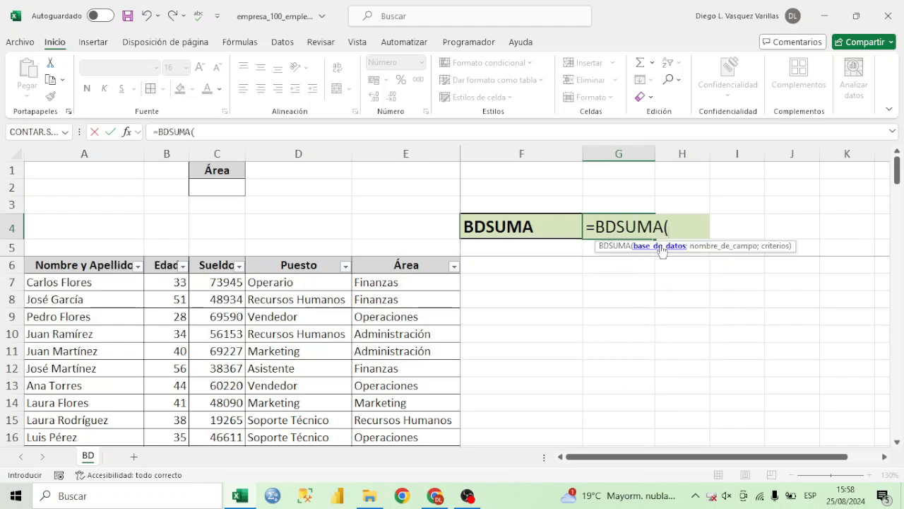
{"action": "type", "text": "BD_"}
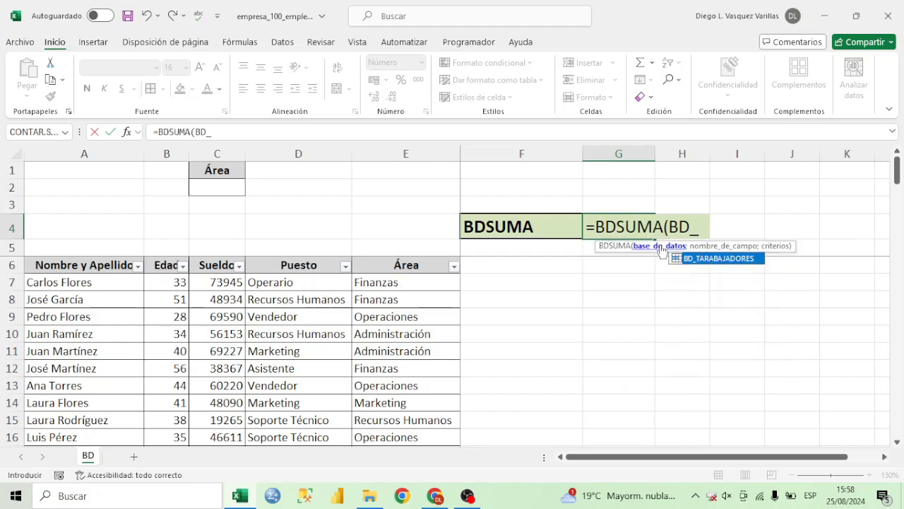
{"action": "double_click", "coordinate": [747, 258]}
{"action": "type", "text": ";"}
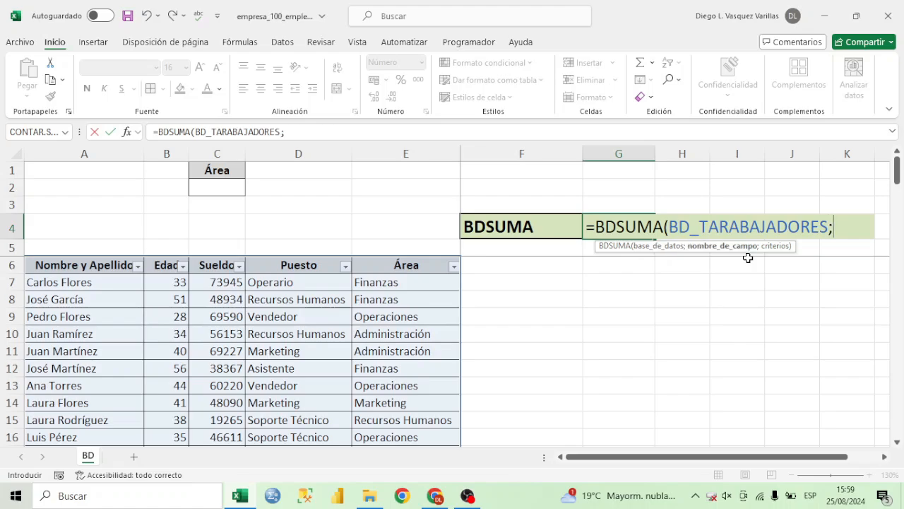
{"action": "left_click", "coordinate": [228, 267]}
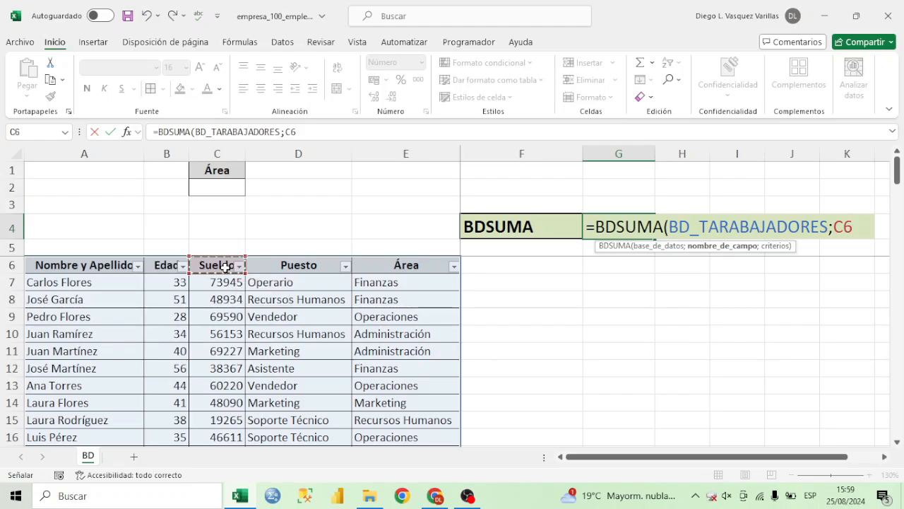
{"action": "type", "text": ";"}
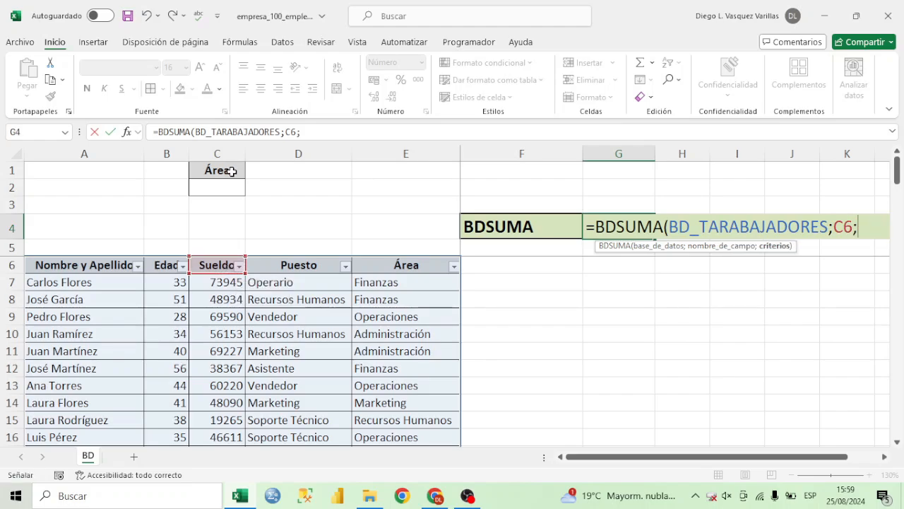
{"action": "left_click_drag", "start_coordinate": [231, 170], "coordinate": [235, 185]}
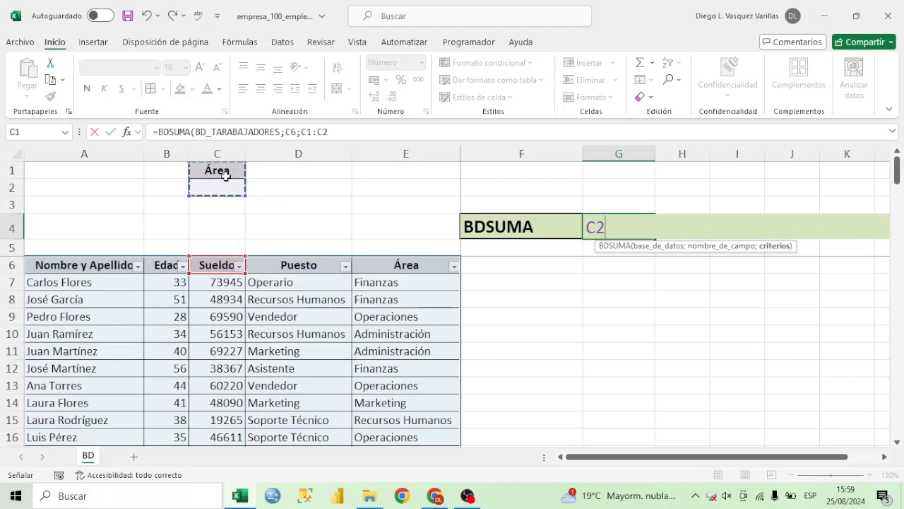
{"action": "type", "text": ")"}
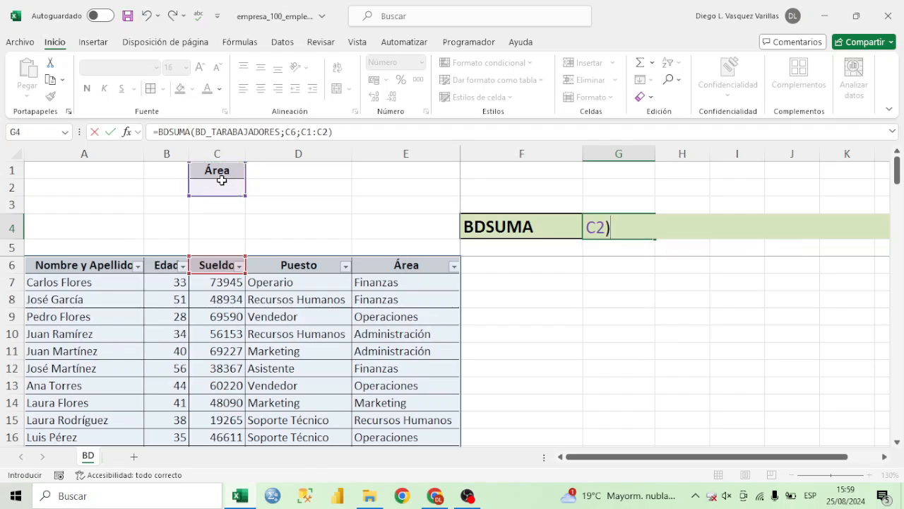
{"action": "key", "text": "Return"}
{"action": "left_click", "coordinate": [608, 230]}
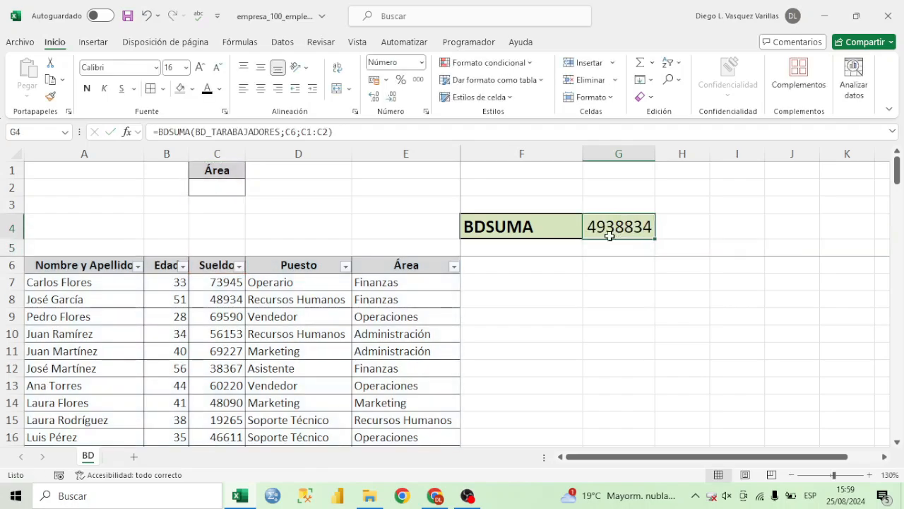
Select all Sueldo values from C7 to C106 to compare their sum with the BDSUMA result.
{"action": "left_click", "coordinate": [229, 186]}
{"action": "left_click", "coordinate": [228, 267]}
{"action": "left_click", "coordinate": [230, 284]}
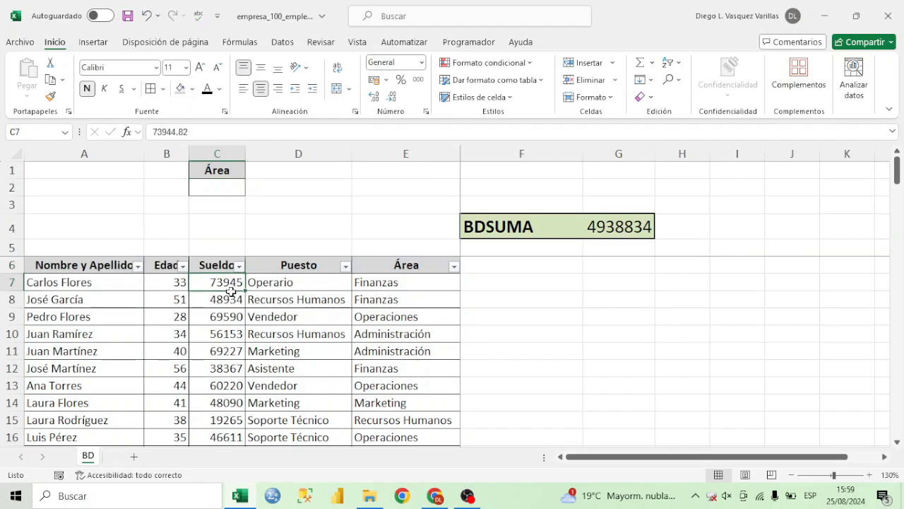
{"action": "left_click_drag", "start_coordinate": [230, 291], "coordinate": [230, 427]}
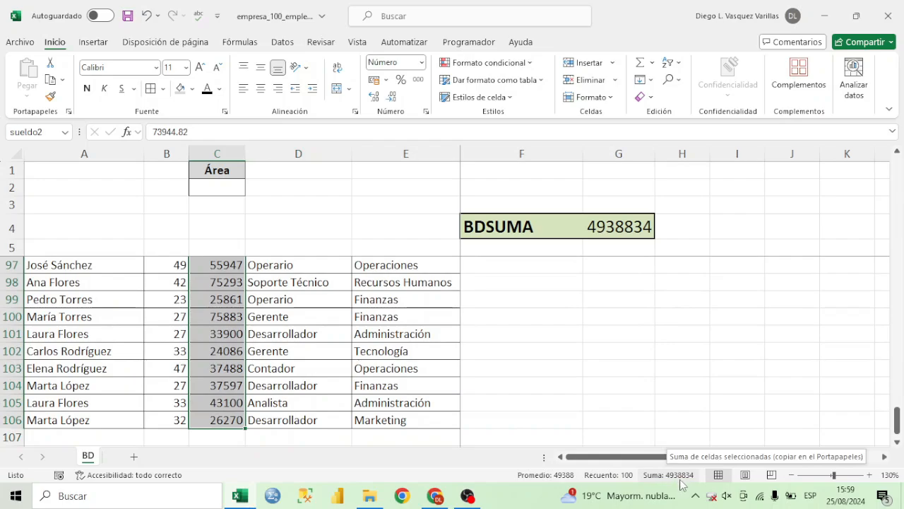
{"action": "left_click_drag", "start_coordinate": [898, 418], "coordinate": [903, 111]}
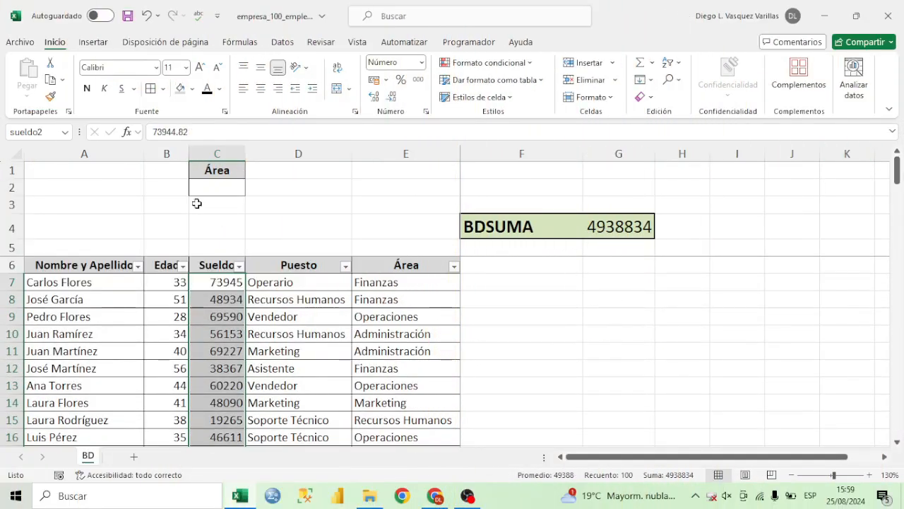
Enter Tecnología as the Área criterion in C2 and check the BDSUMA result in G4.
{"action": "left_click", "coordinate": [216, 184]}
{"action": "type", "text": "tE"}
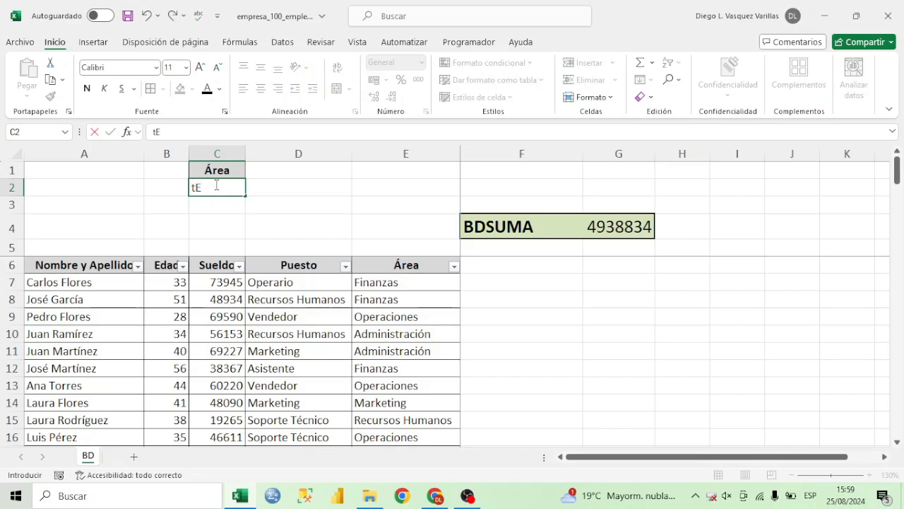
{"action": "type", "text": "cnología"}
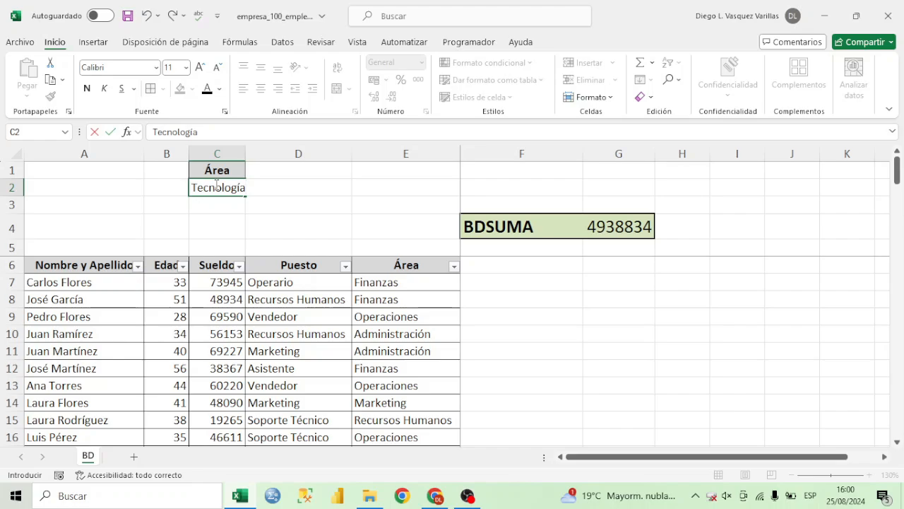
{"action": "key", "text": "Return"}
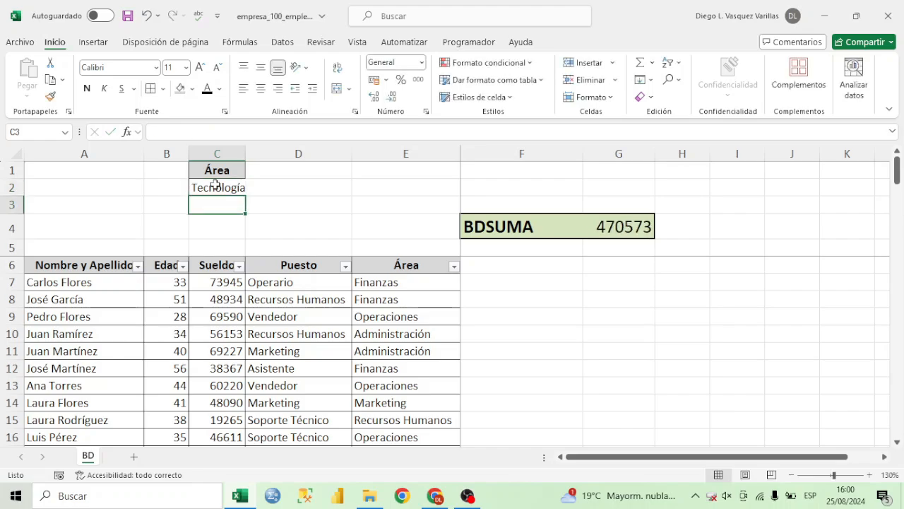
{"action": "left_click", "coordinate": [631, 229]}
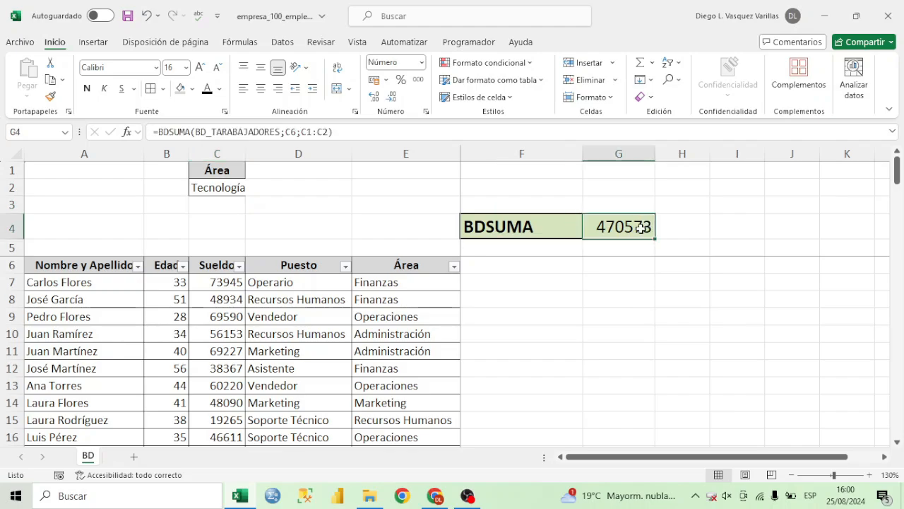
Filter the Área column to show only Tecnología and select the filtered Sueldo cells to verify the BDSUMA result.
{"action": "left_click", "coordinate": [454, 267]}
{"action": "left_click", "coordinate": [370, 343]}
{"action": "left_click", "coordinate": [345, 426]}
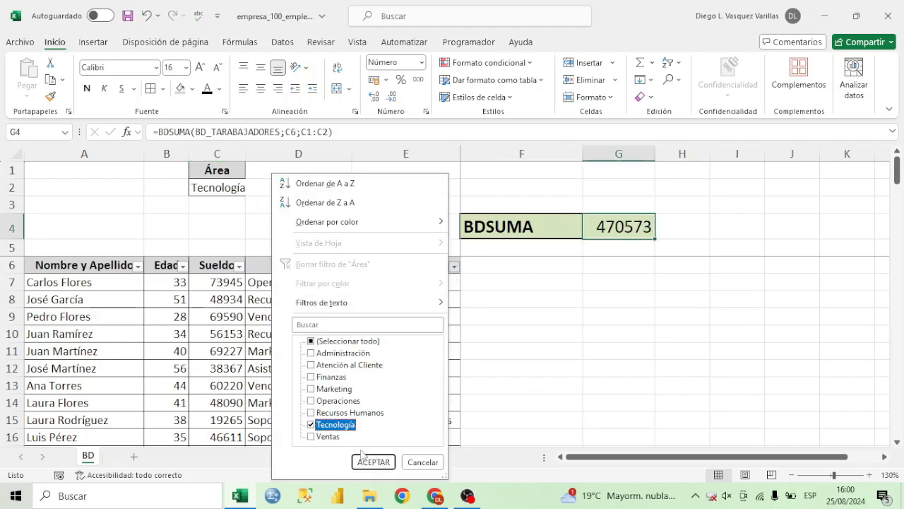
{"action": "left_click", "coordinate": [373, 461]}
{"action": "left_click", "coordinate": [223, 263]}
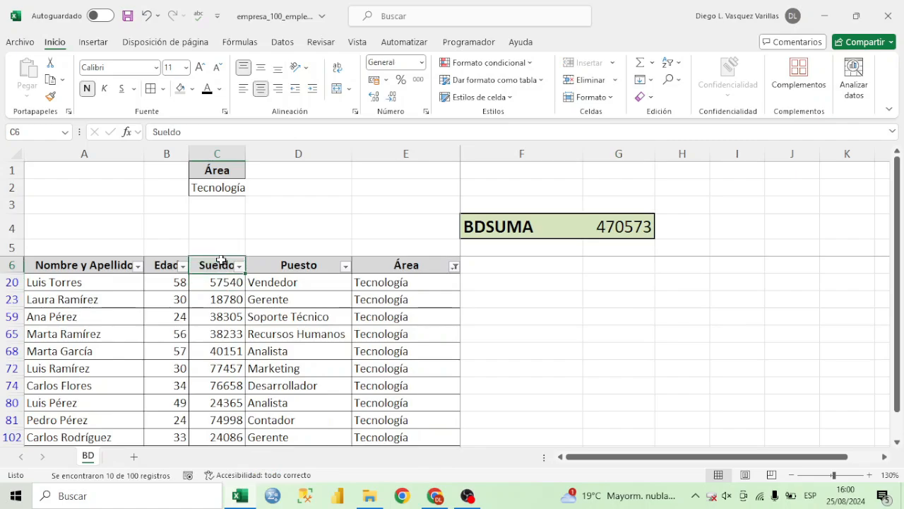
{"action": "left_click_drag", "start_coordinate": [219, 282], "coordinate": [233, 438]}
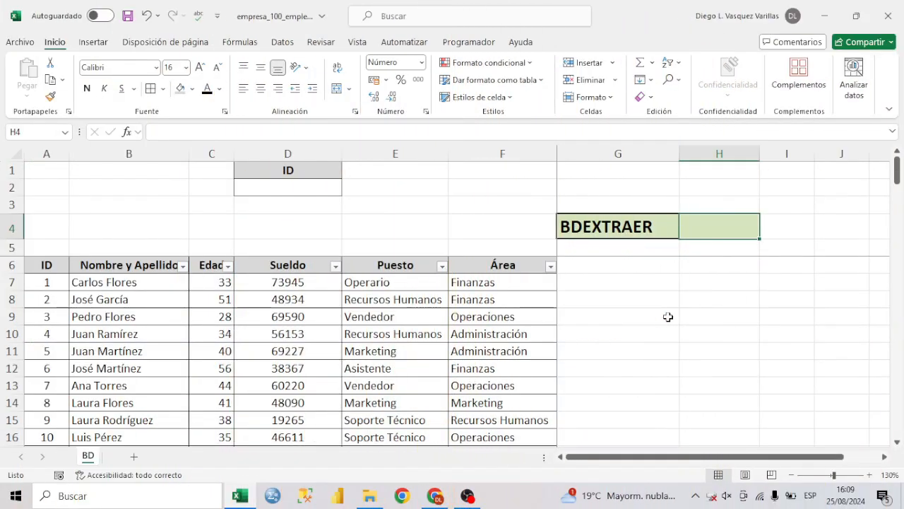
Examine the employee table with its ID column, comparing the ID numbers with the names beside them.
{"action": "left_click", "coordinate": [640, 214]}
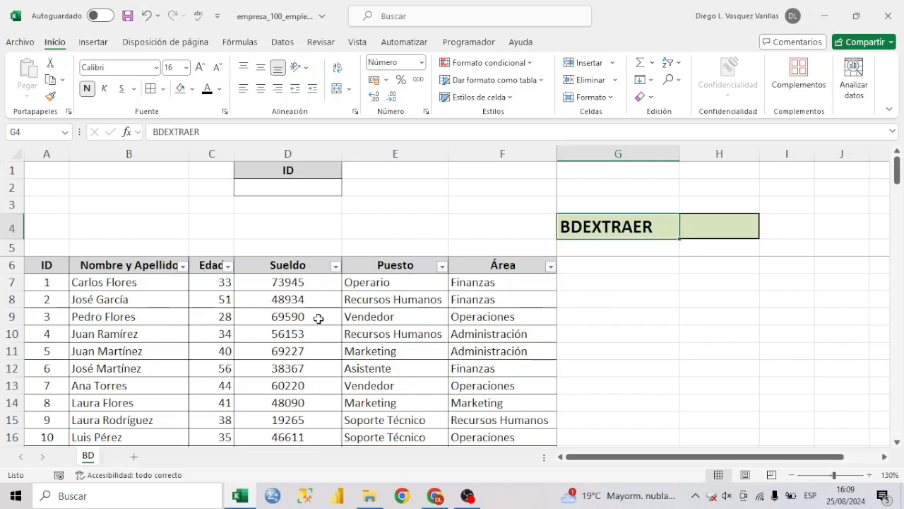
{"action": "left_click_drag", "start_coordinate": [56, 267], "coordinate": [517, 402]}
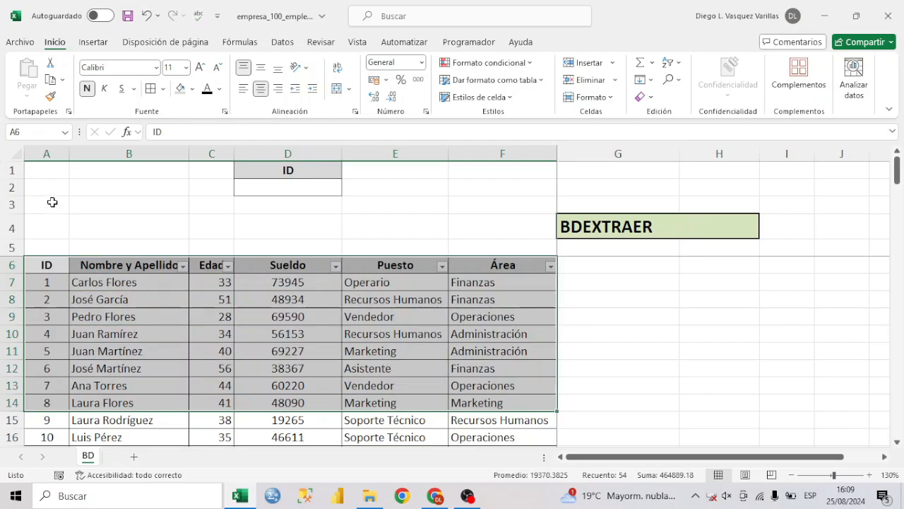
{"action": "left_click", "coordinate": [51, 158]}
{"action": "left_click", "coordinate": [48, 266]}
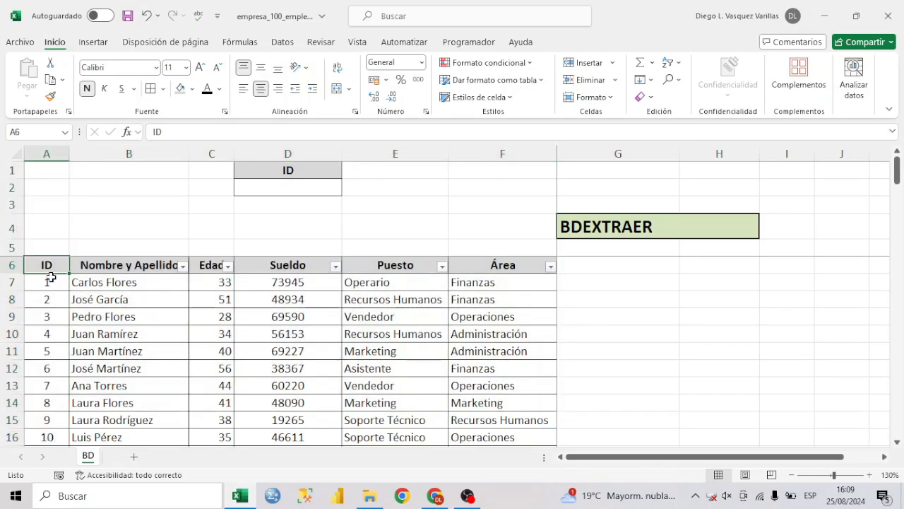
{"action": "left_click_drag", "start_coordinate": [56, 284], "coordinate": [192, 316]}
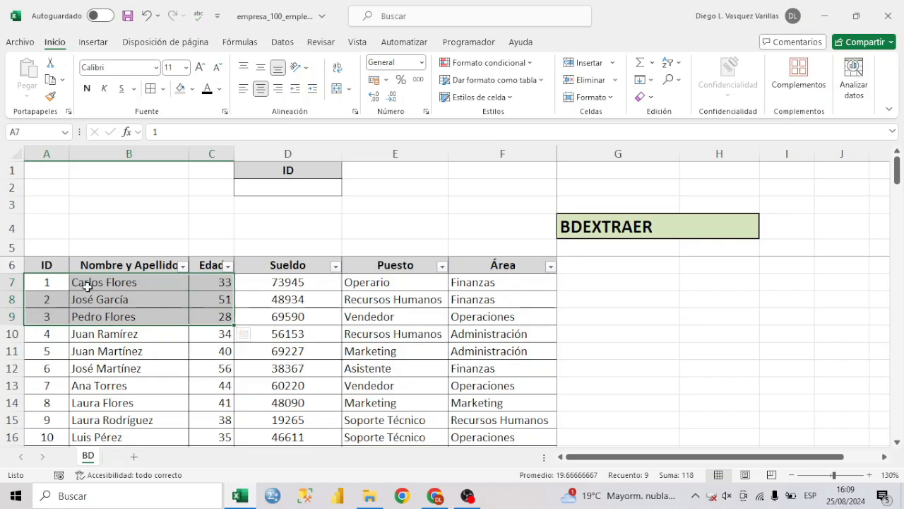
{"action": "left_click_drag", "start_coordinate": [71, 283], "coordinate": [58, 331]}
{"action": "scroll", "coordinate": [95, 290], "scroll_direction": "down", "scroll_amount": 3}
{"action": "scroll", "coordinate": [99, 293], "scroll_direction": "up", "scroll_amount": 3}
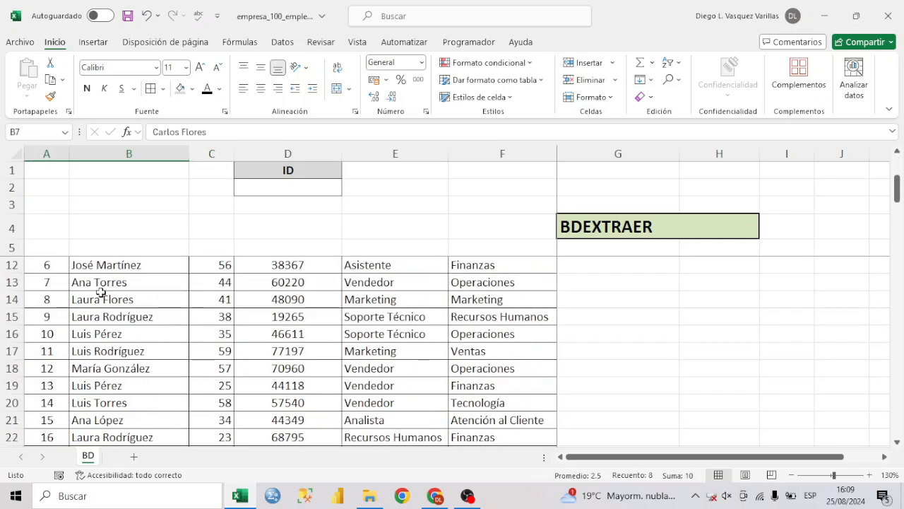
{"action": "left_click", "coordinate": [45, 153]}
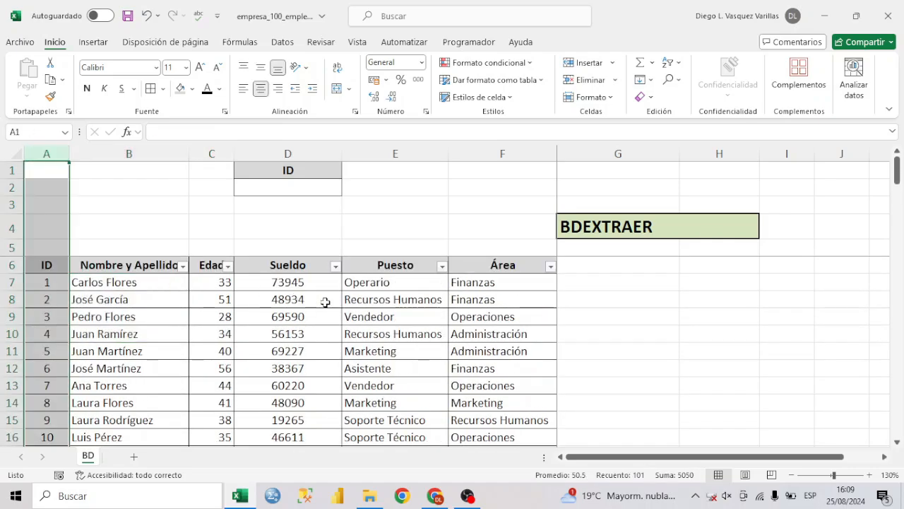
Enter =BDEXTRAER(BD_TRAB1;C6;D1:D2) in H4 to extract the Edad value that matches the ID criterion.
{"action": "left_click", "coordinate": [710, 231]}
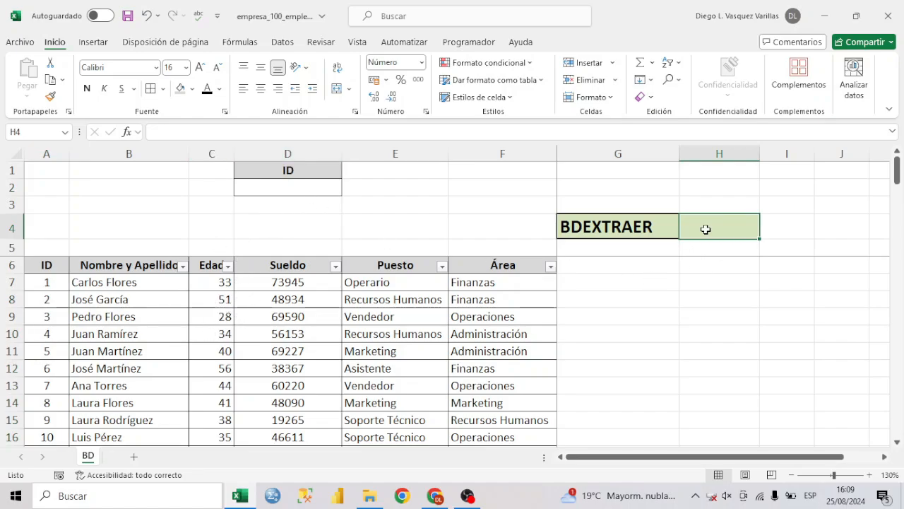
{"action": "type", "text": "=BD"}
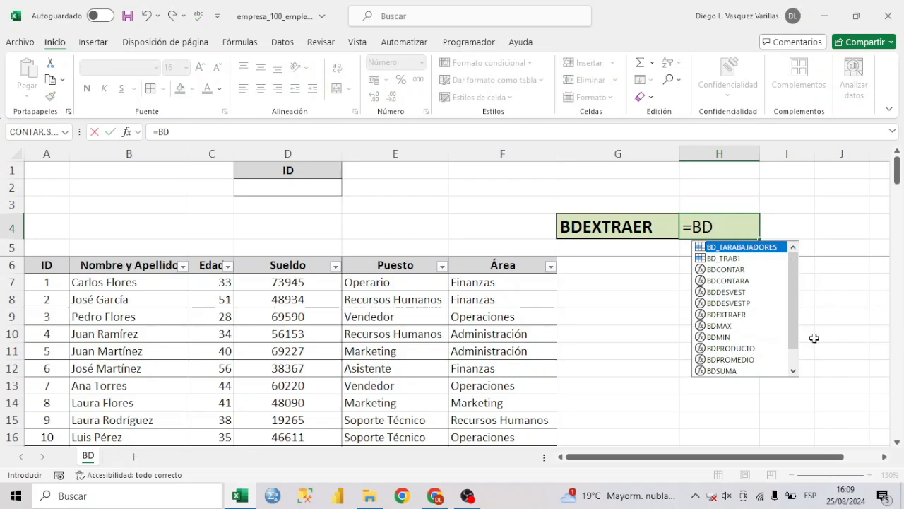
{"action": "double_click", "coordinate": [728, 314]}
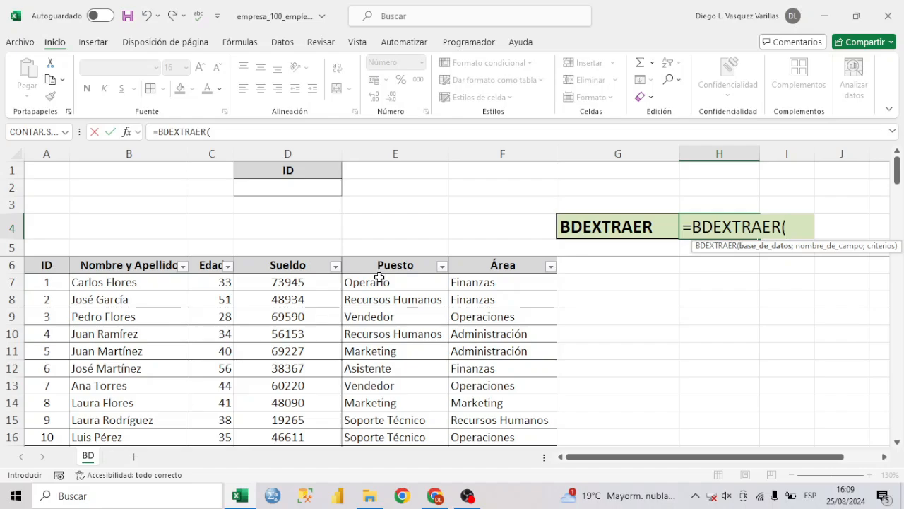
{"action": "type", "text": "BD"}
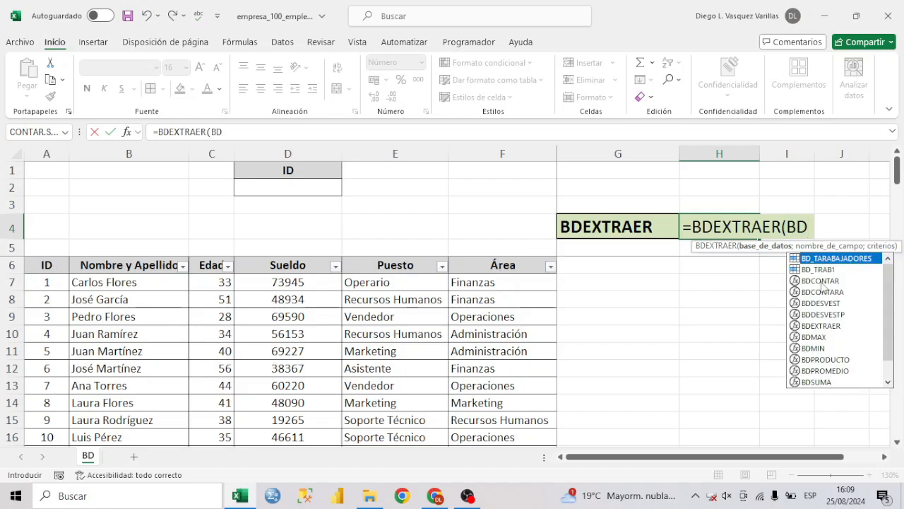
{"action": "double_click", "coordinate": [817, 269]}
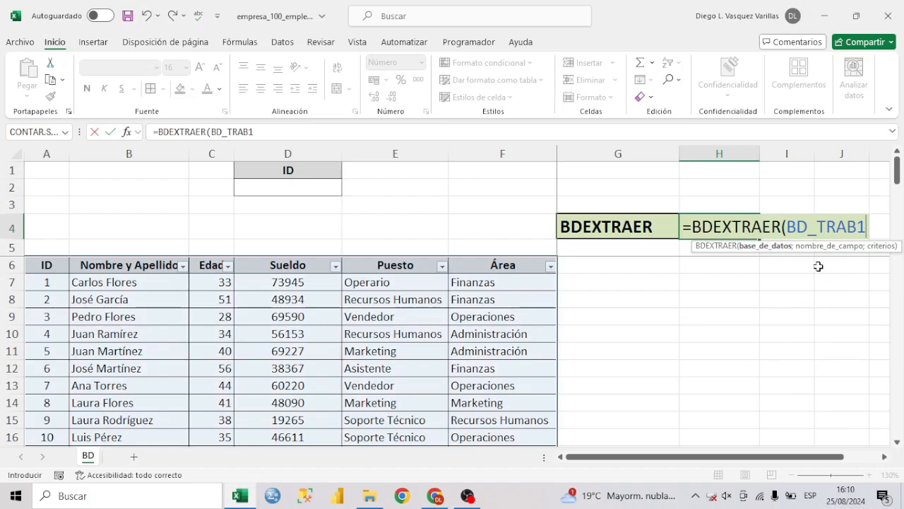
{"action": "type", "text": ";"}
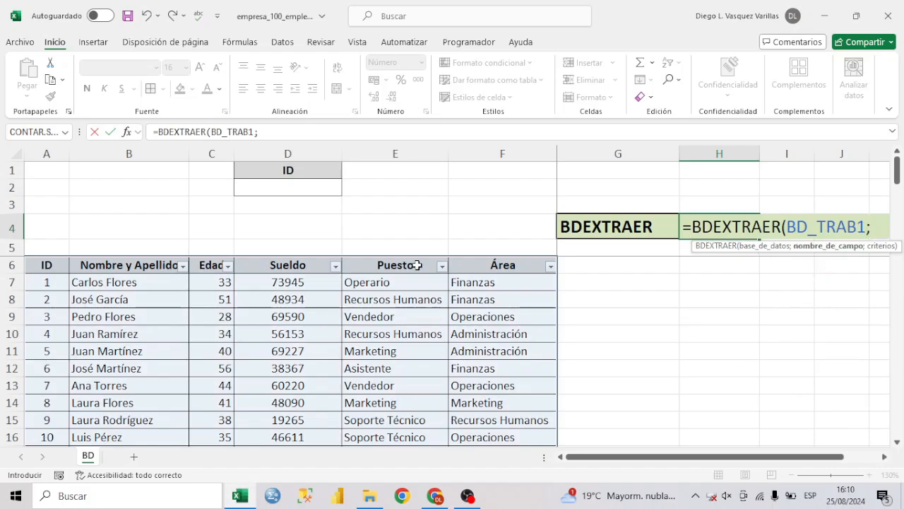
{"action": "left_click", "coordinate": [214, 266]}
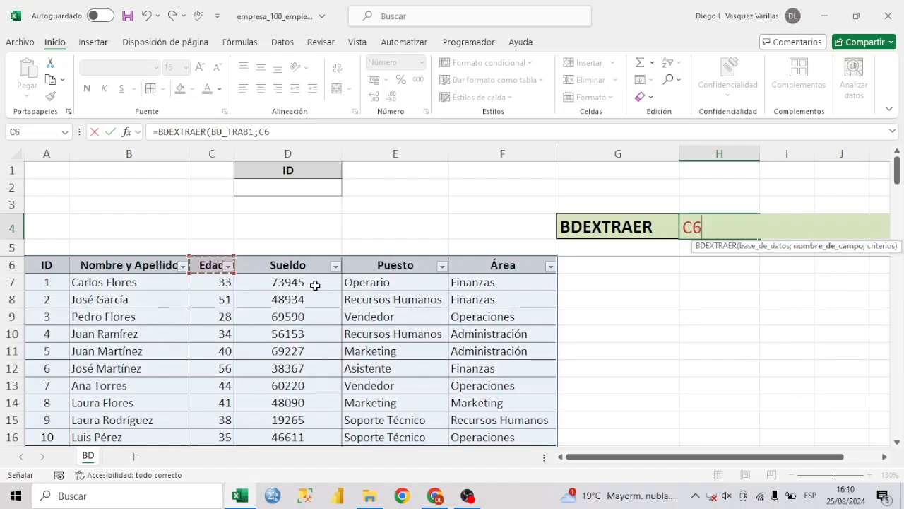
{"action": "type", "text": ";"}
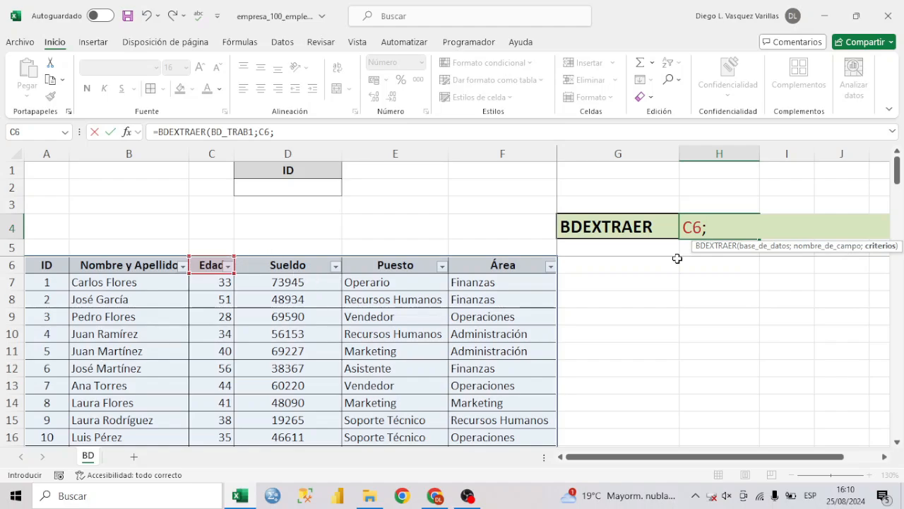
{"action": "left_click", "coordinate": [322, 170]}
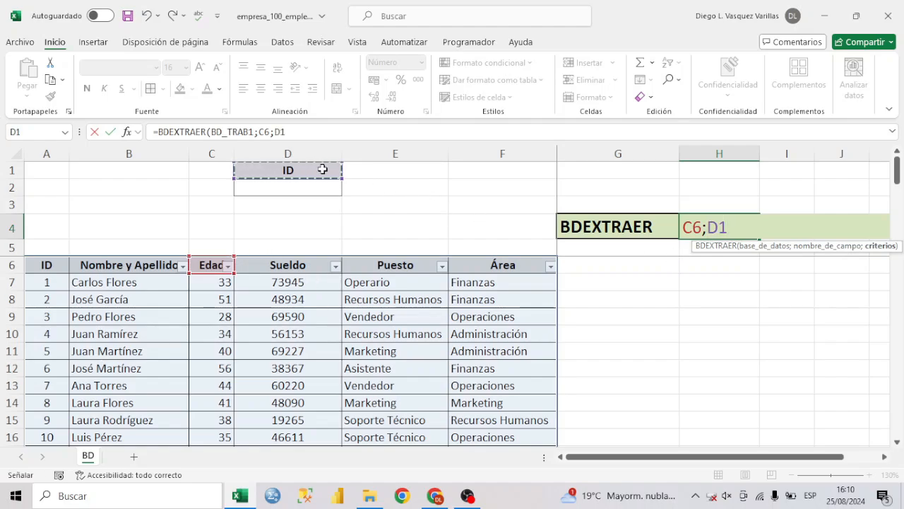
{"action": "left_click_drag", "start_coordinate": [322, 169], "coordinate": [323, 185]}
{"action": "type", "text": ")"}
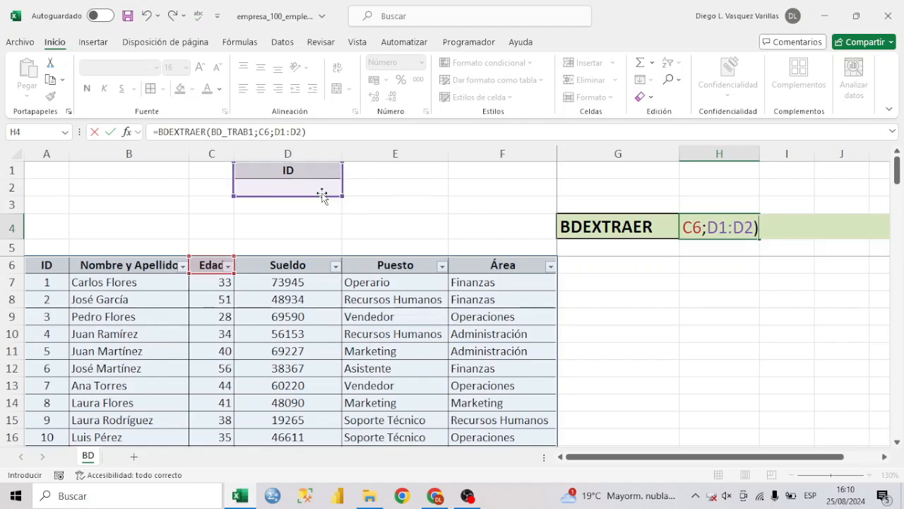
{"action": "key", "text": "Return"}
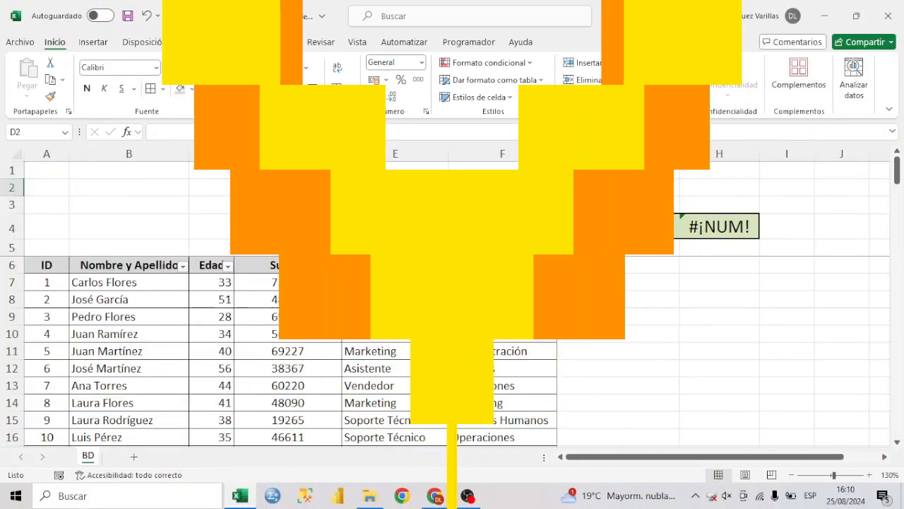
Enter 1 as the ID criterion in D2 and compare the BDEXTRAER result with the Edad in row 7.
{"action": "left_click", "coordinate": [337, 219]}
{"action": "left_click", "coordinate": [329, 186]}
{"action": "type", "text": "1"}
{"action": "key", "text": "Return"}
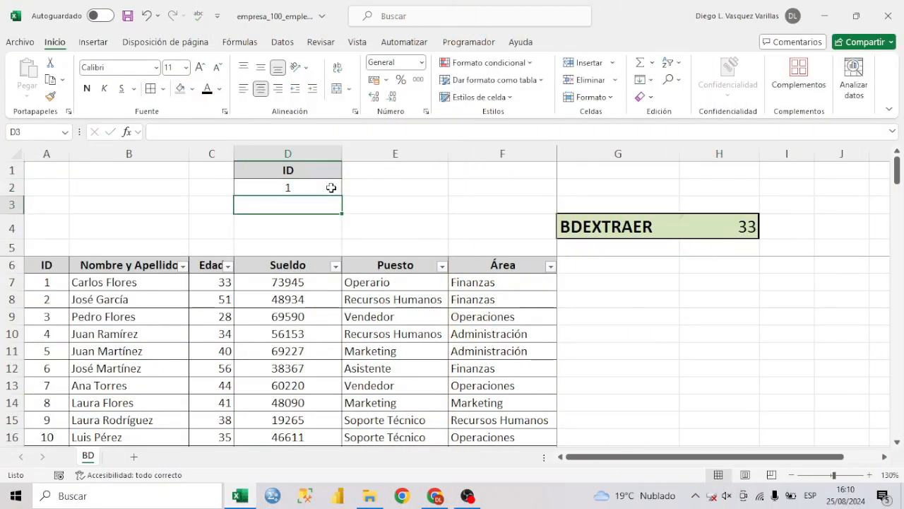
{"action": "left_click", "coordinate": [708, 233]}
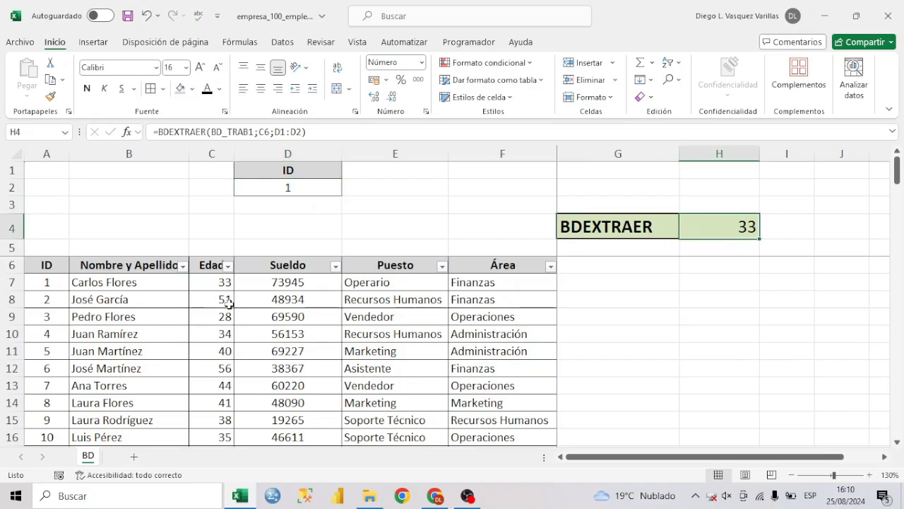
{"action": "left_click", "coordinate": [203, 288]}
{"action": "left_click_drag", "start_coordinate": [204, 289], "coordinate": [51, 285]}
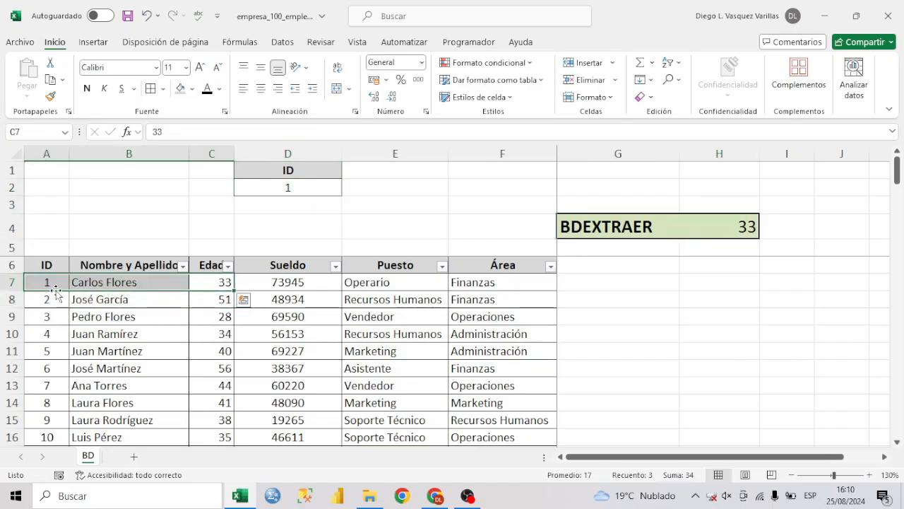
Set the ID criterion in D2 to 5 and select A11:C11 to check the extracted age.
{"action": "left_click", "coordinate": [307, 187]}
{"action": "type", "text": "5"}
{"action": "key", "text": "Return"}
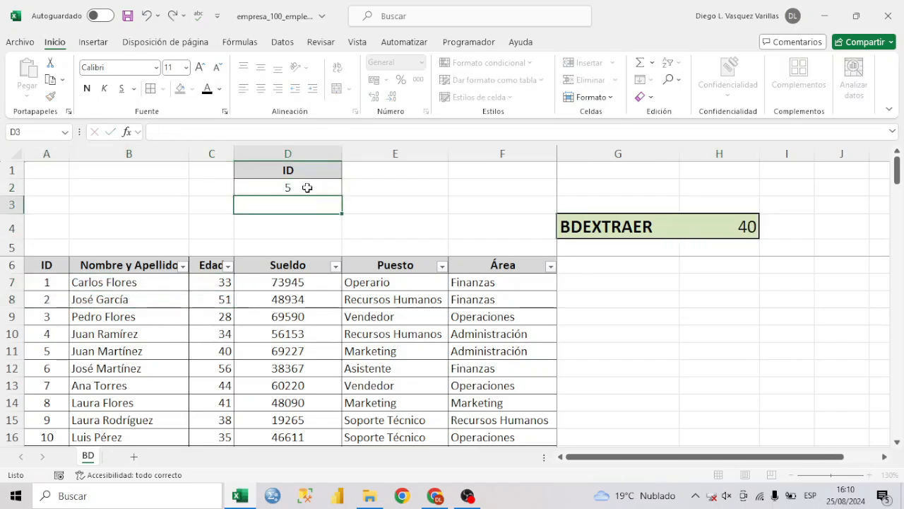
{"action": "left_click_drag", "start_coordinate": [49, 348], "coordinate": [209, 349]}
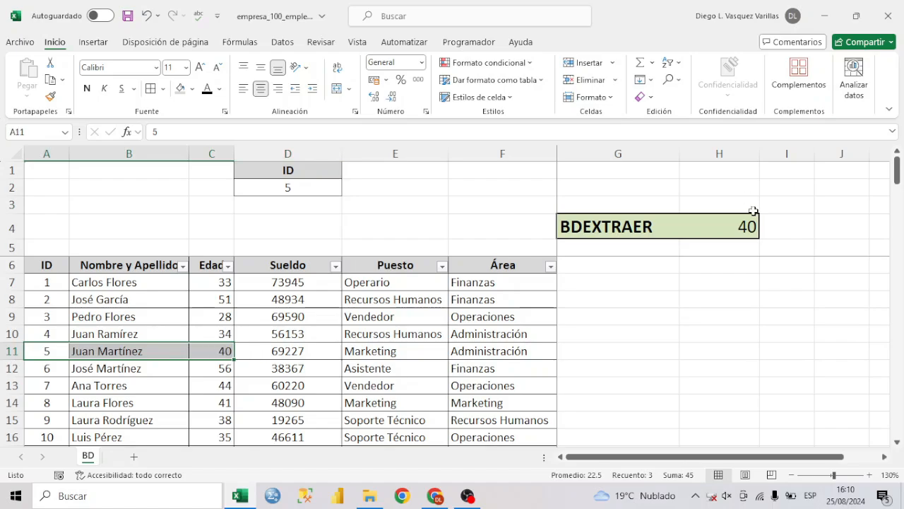
Change the field argument of the BDEXTRAER formula in H4 to E6 so it extracts the Puesto.
{"action": "left_click", "coordinate": [730, 225]}
{"action": "double_click", "coordinate": [707, 227]}
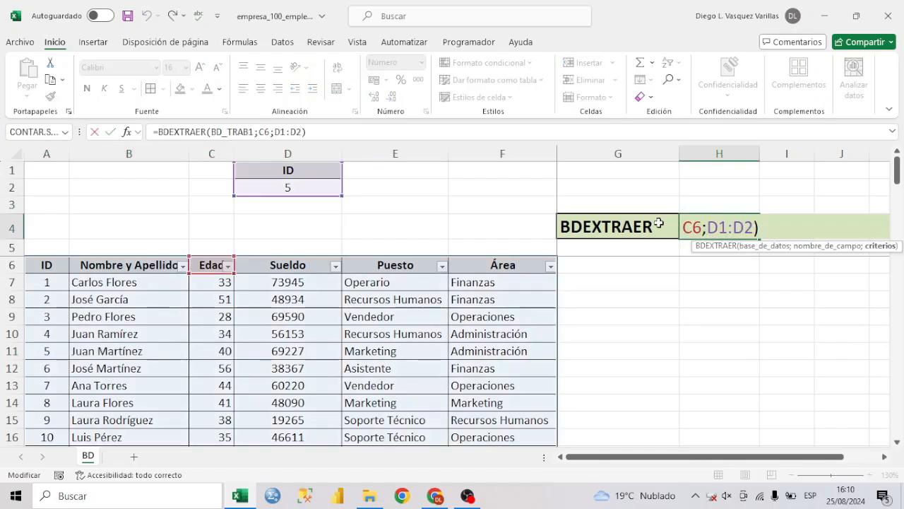
{"action": "left_click", "coordinate": [271, 131]}
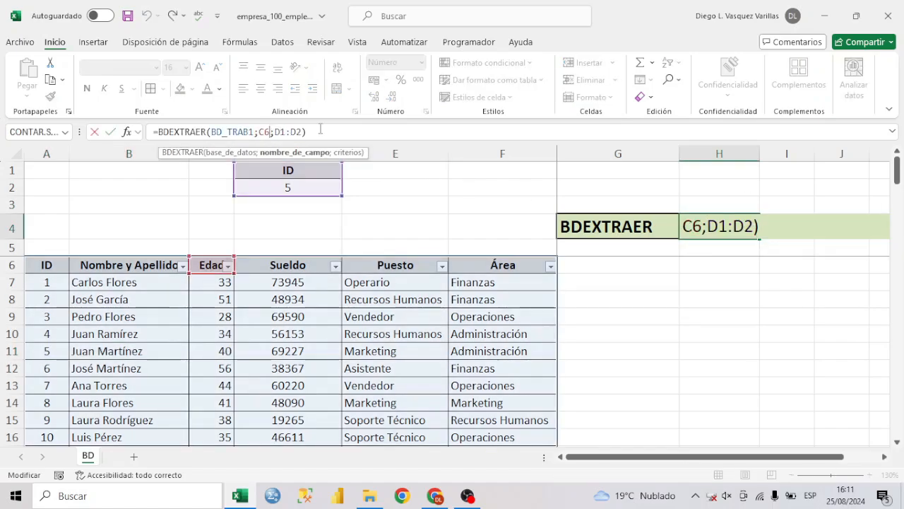
{"action": "key", "text": "BackSpace"}
{"action": "key", "text": "BackSpace"}
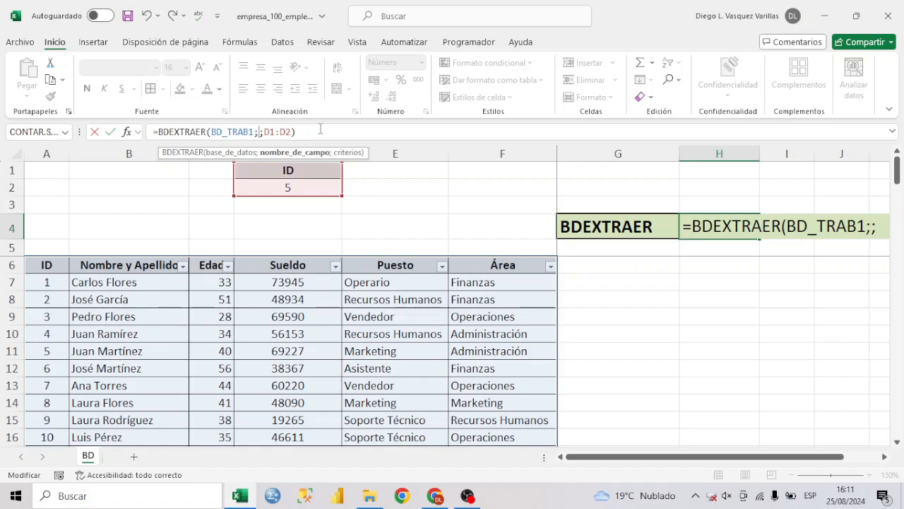
{"action": "left_click", "coordinate": [426, 263]}
{"action": "key", "text": "Return"}
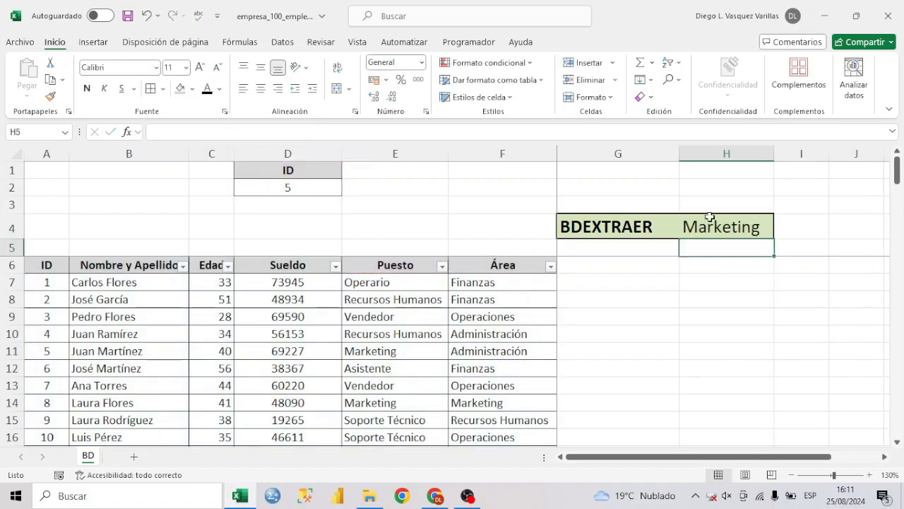
Set the ID criterion in D2 to 10 and widen column H to fit the extracted Puesto.
{"action": "left_click", "coordinate": [709, 217]}
{"action": "left_click", "coordinate": [328, 181]}
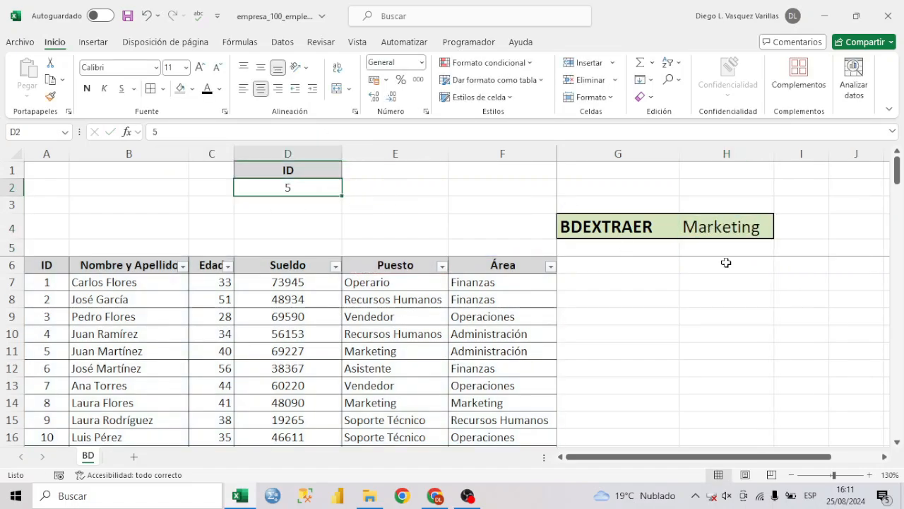
{"action": "left_click", "coordinate": [734, 236]}
{"action": "left_click", "coordinate": [326, 190]}
{"action": "type", "text": "10"}
{"action": "key", "text": "Return"}
{"action": "left_click", "coordinate": [445, 437]}
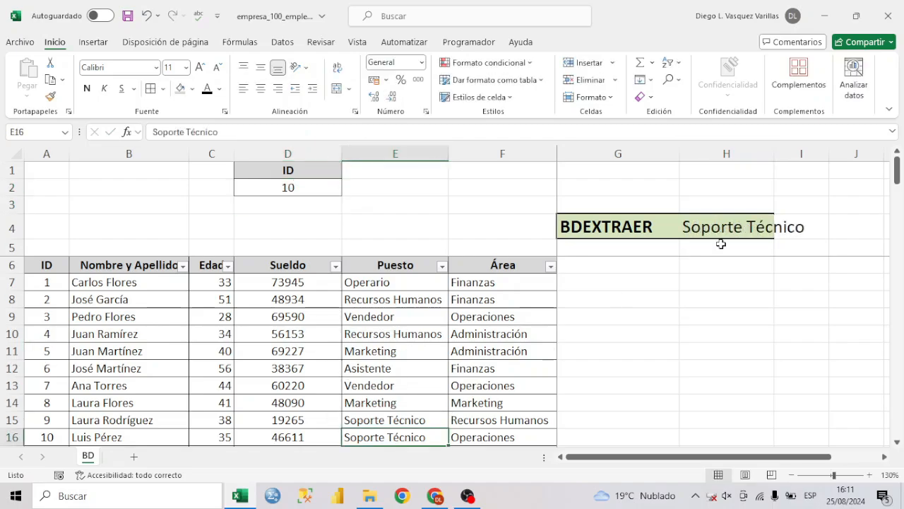
{"action": "left_click", "coordinate": [741, 228]}
{"action": "left_click_drag", "start_coordinate": [774, 153], "coordinate": [815, 154]}
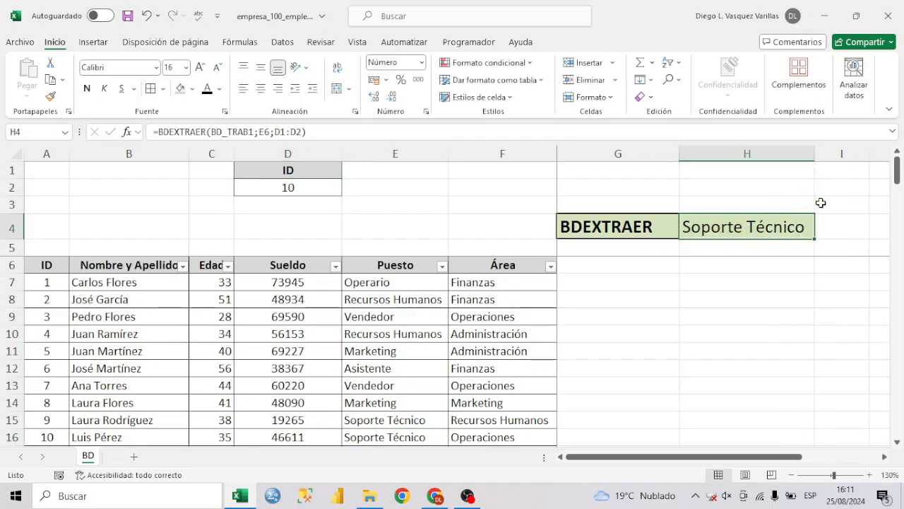